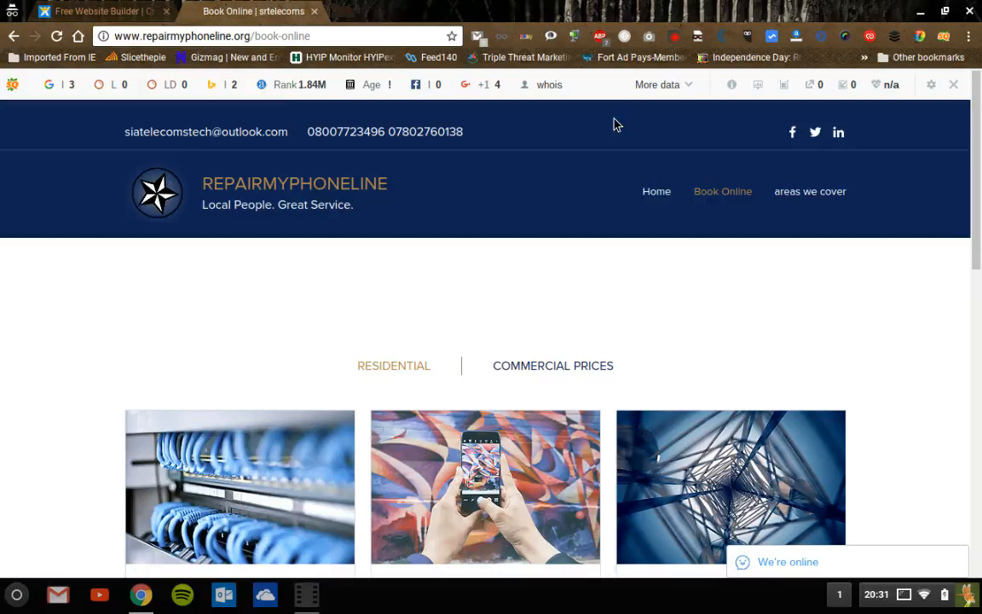
- Compare the commercial and residential service prices on the Book Online page, ending on residential
scroll(486, 341, "down", 9)
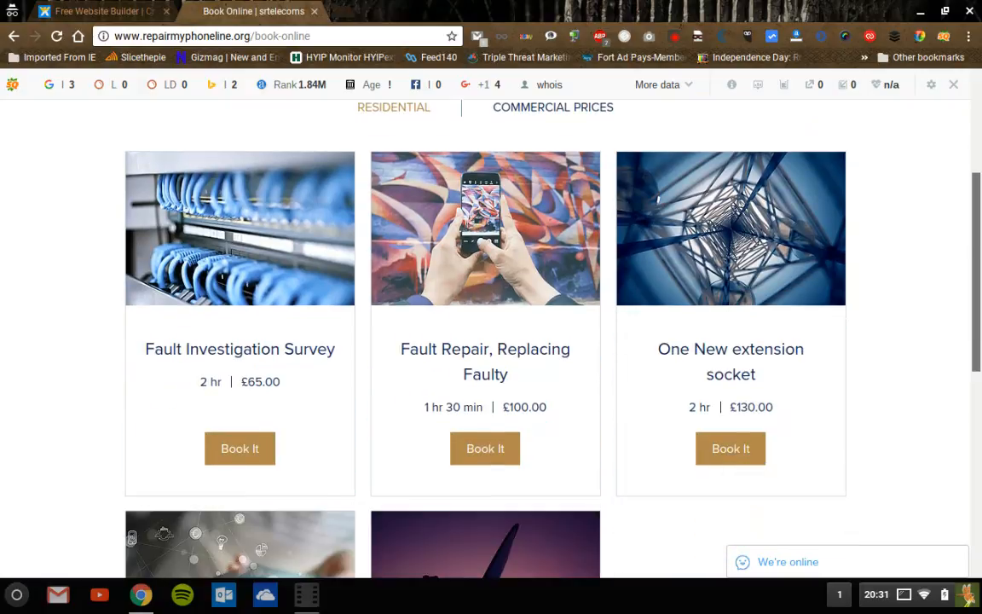
scroll(486, 341, "up", 9)
scroll(979, 252, "down", 3)
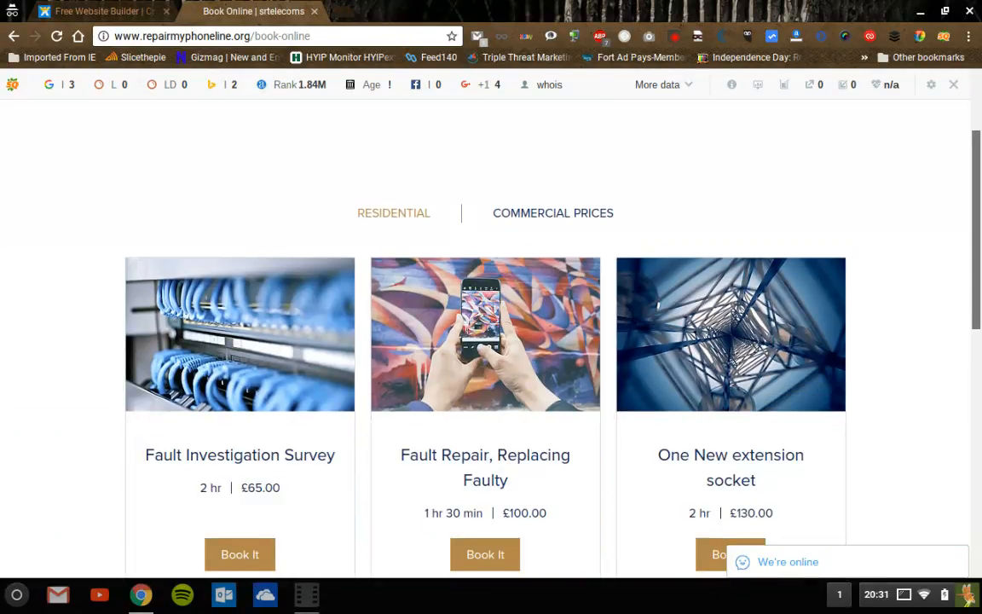
scroll(979, 253, "up", 3)
scroll(979, 252, "down", 4)
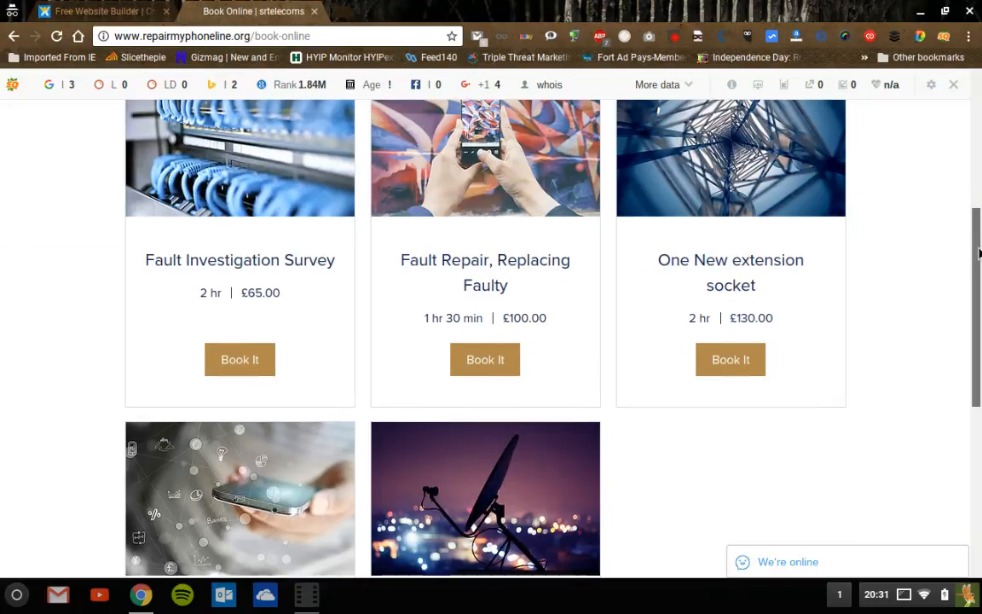
left_click_drag(979, 253, 979, 293)
scroll(979, 294, "up", 5)
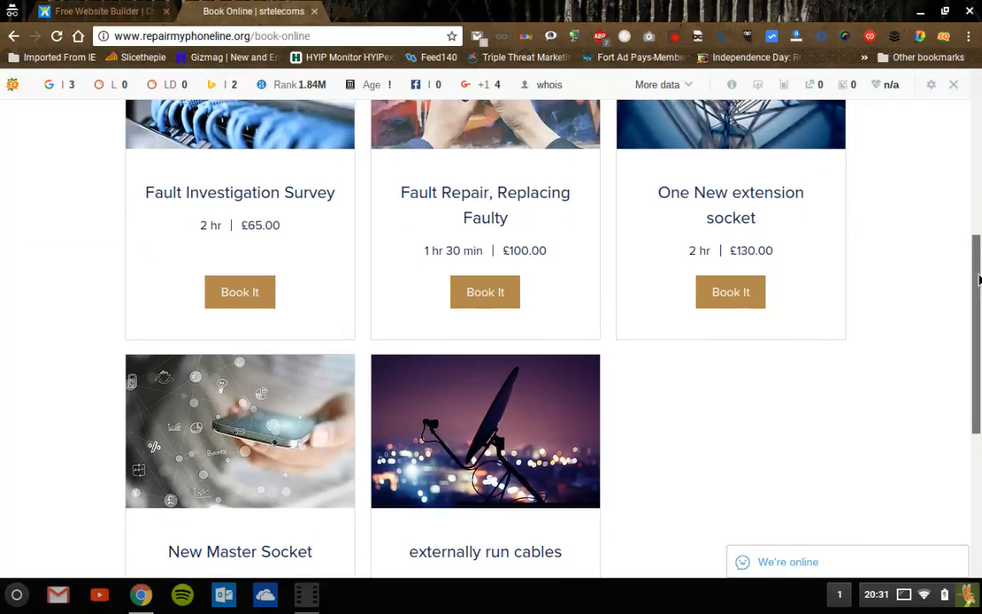
scroll(979, 294, "down", 2)
scroll(497, 307, "up", 1)
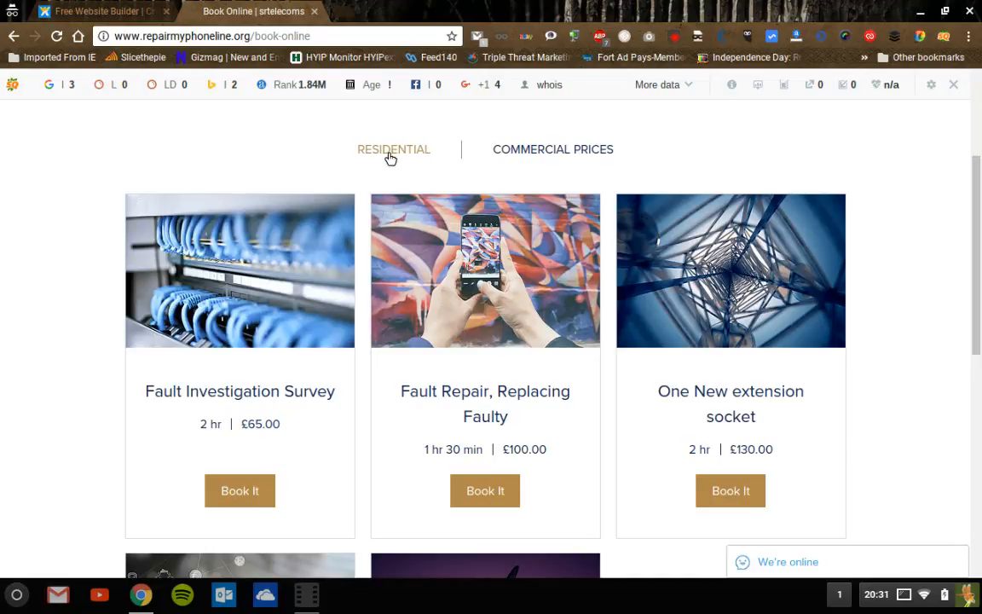
left_click(558, 152)
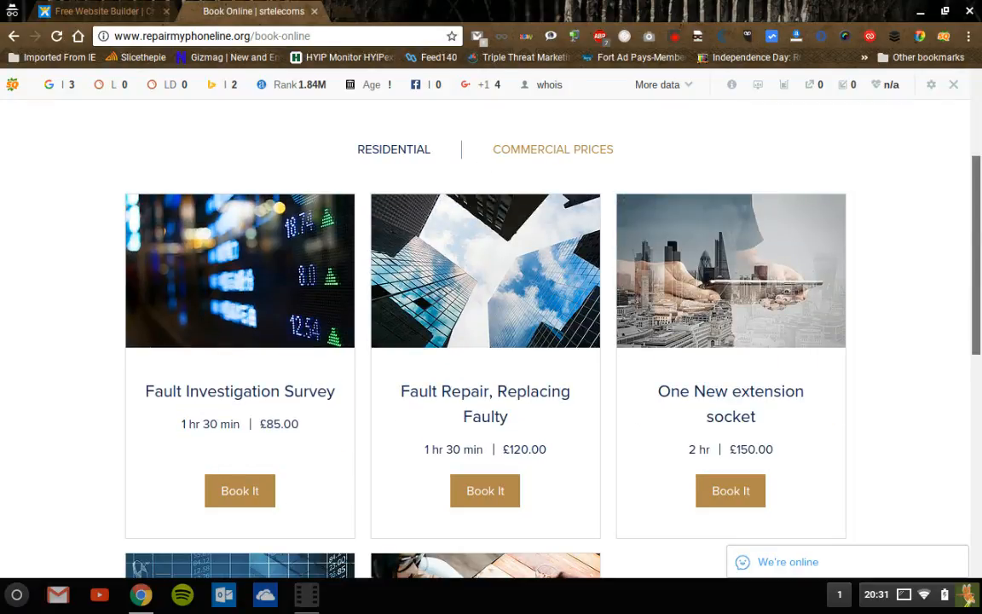
scroll(491, 341, "down", 4)
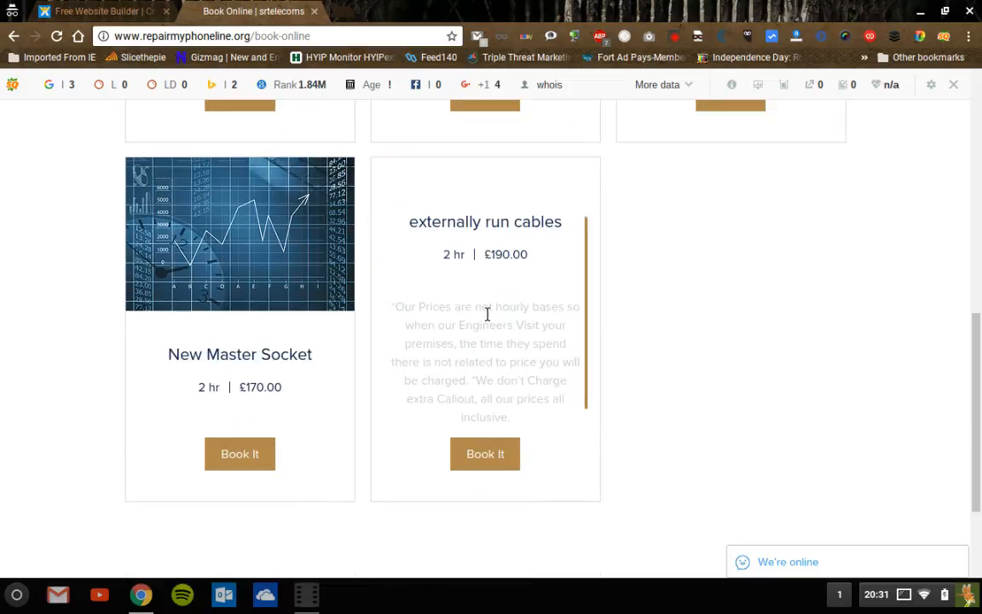
scroll(491, 341, "up", 6)
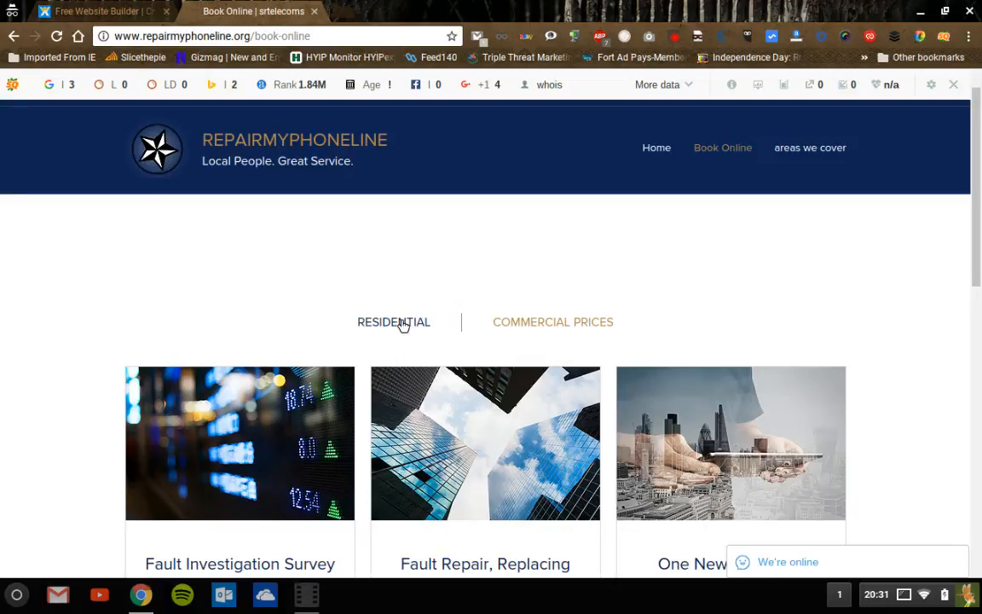
left_click(402, 324)
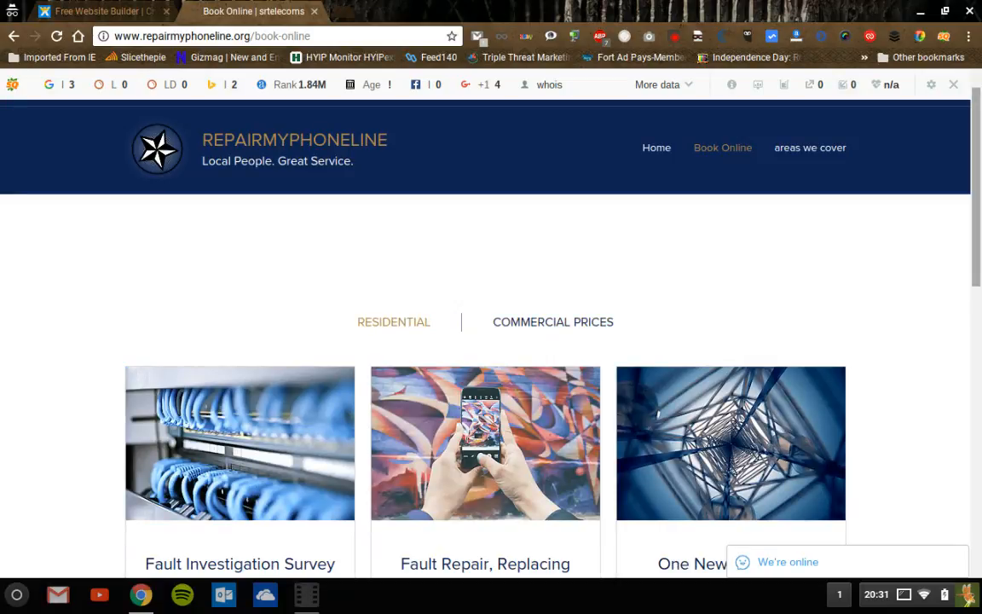
- Go to the home page and return to the services via BOOK A PHONE ENGINEER
scroll(967, 313, "down", 4)
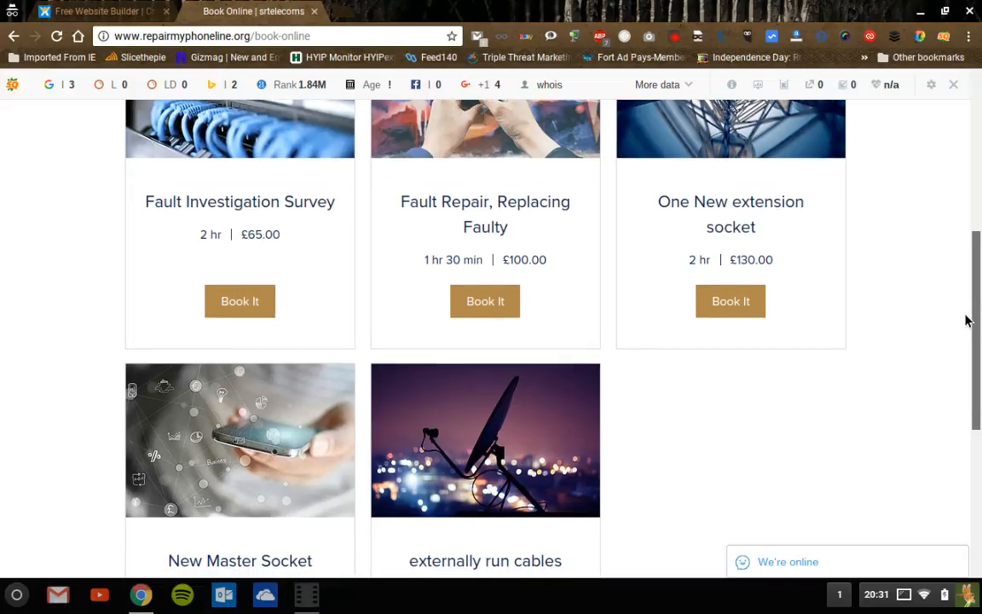
scroll(967, 341, "down", 2)
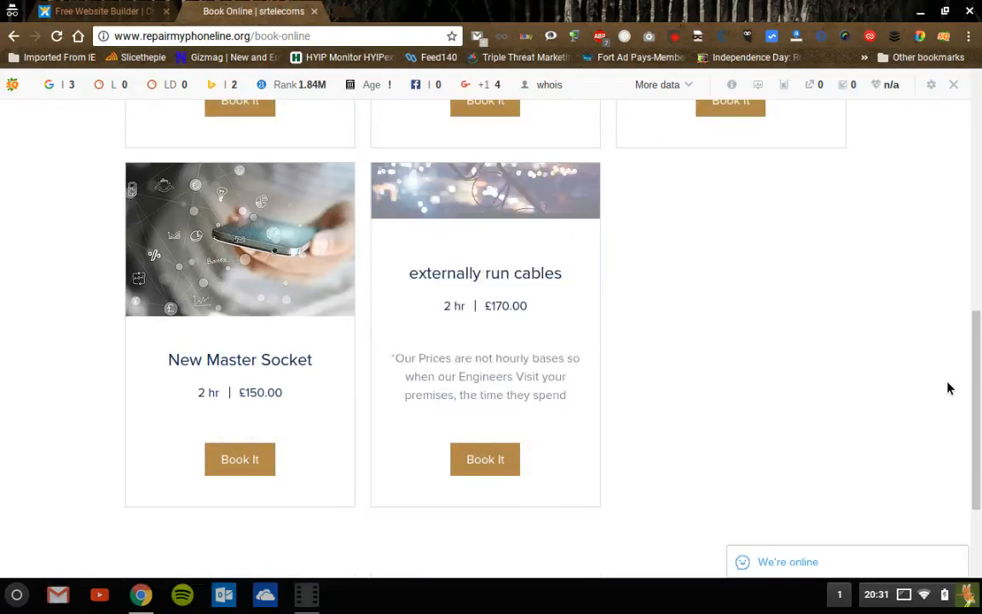
left_click_drag(981, 411, 981, 169)
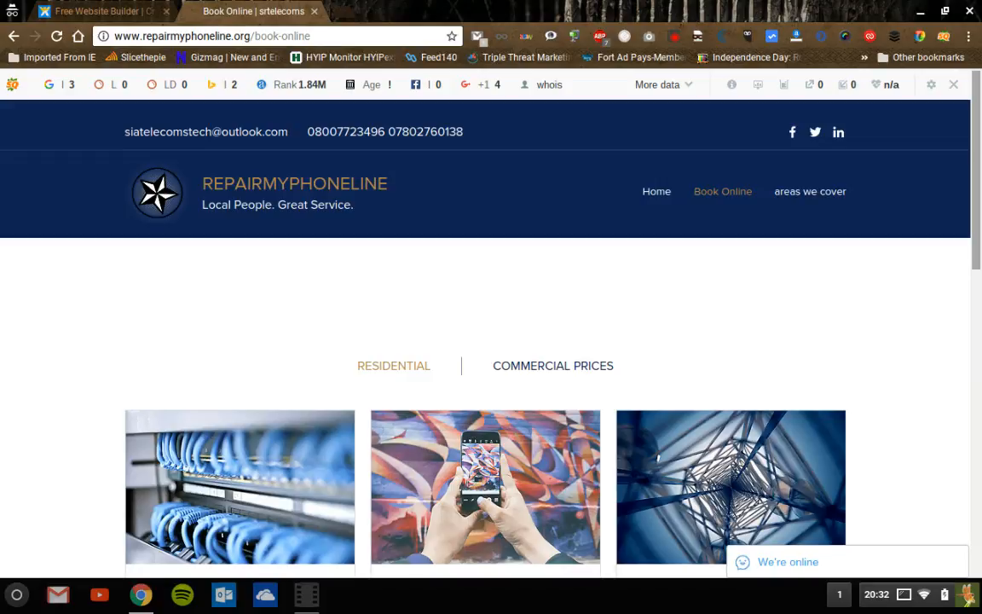
left_click(659, 196)
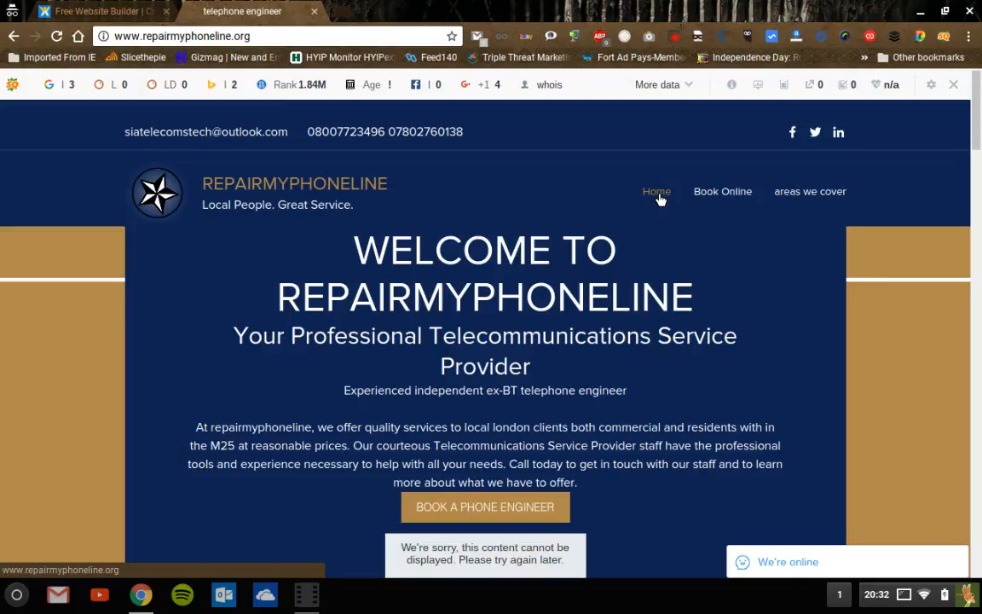
left_click(484, 508)
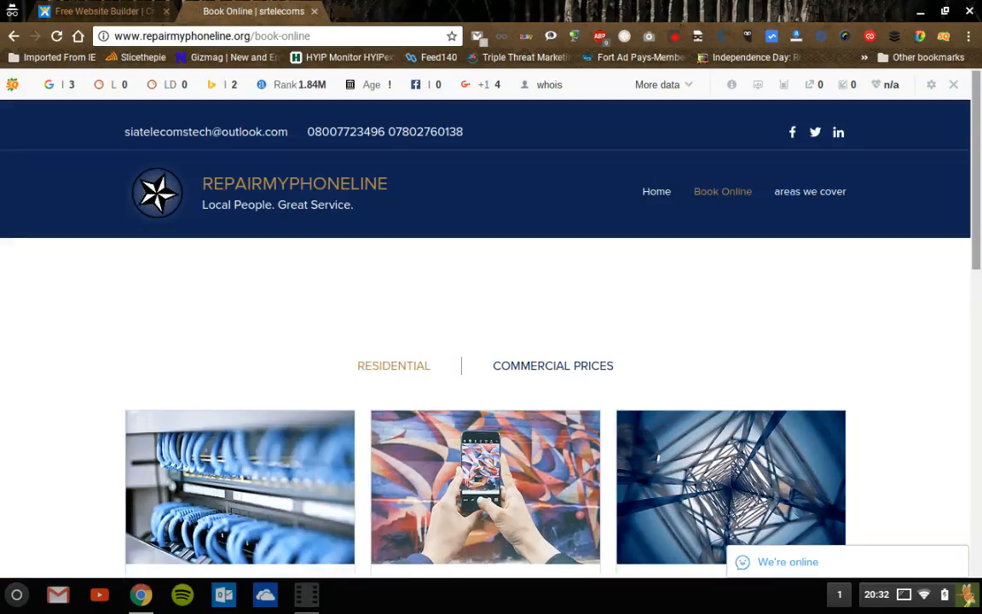
scroll(491, 341, "down", 3)
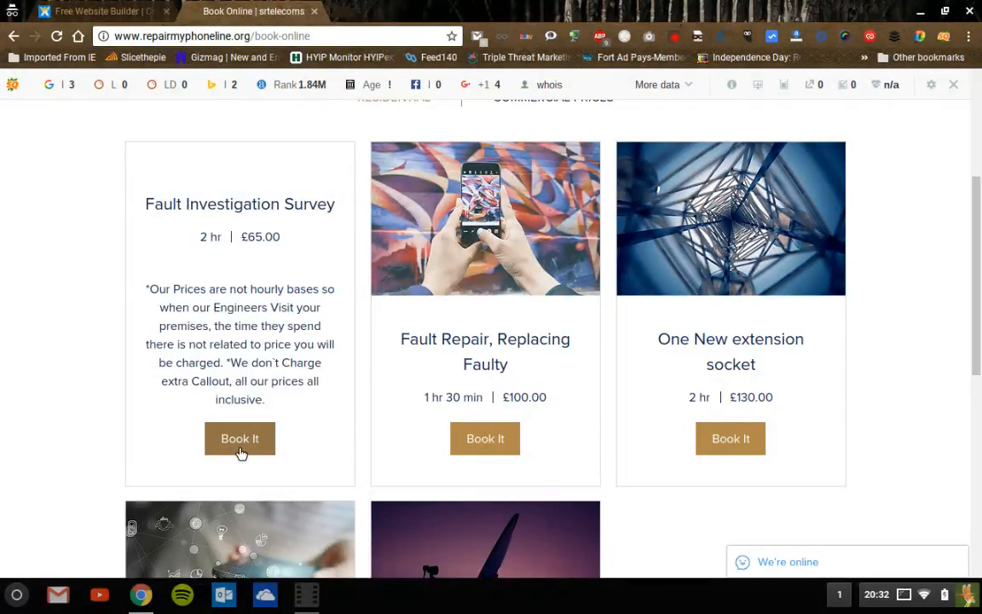
- Book the Fault Investigation Survey for December 19, 2016 at 1:00 pm and continue
left_click(239, 438)
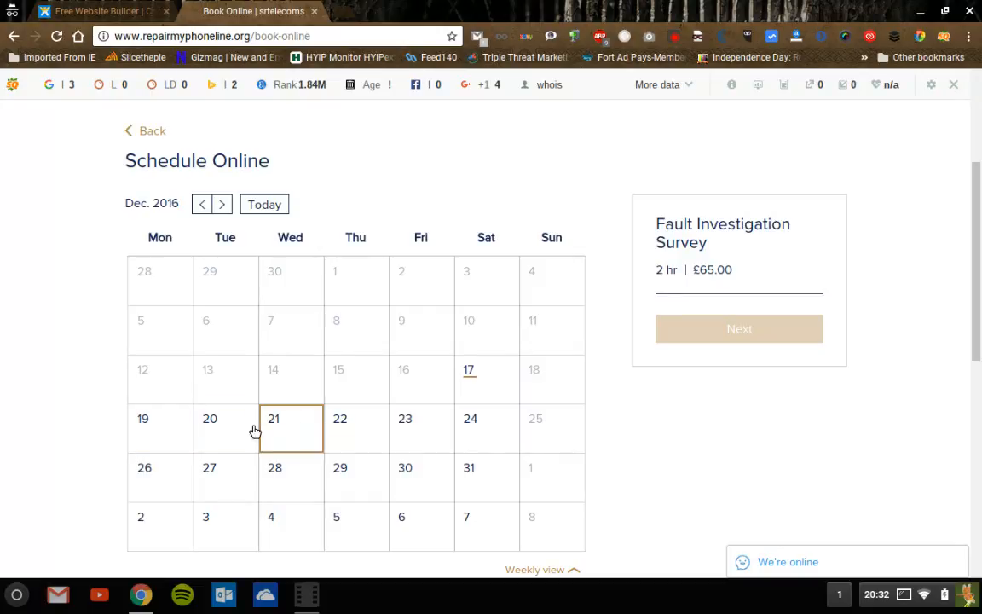
left_click(178, 426)
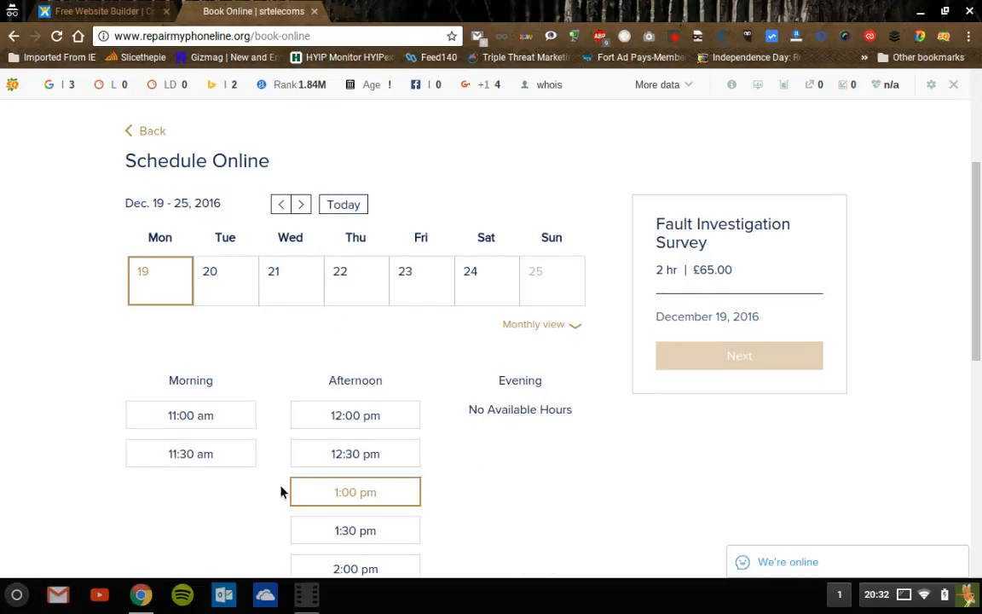
left_click(369, 507)
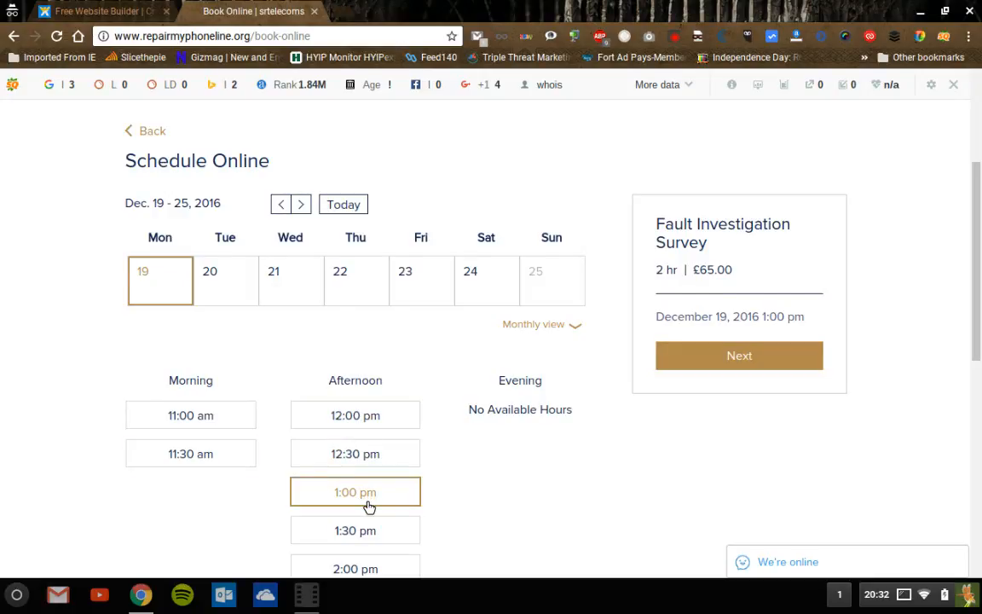
left_click(752, 357)
left_click(714, 359)
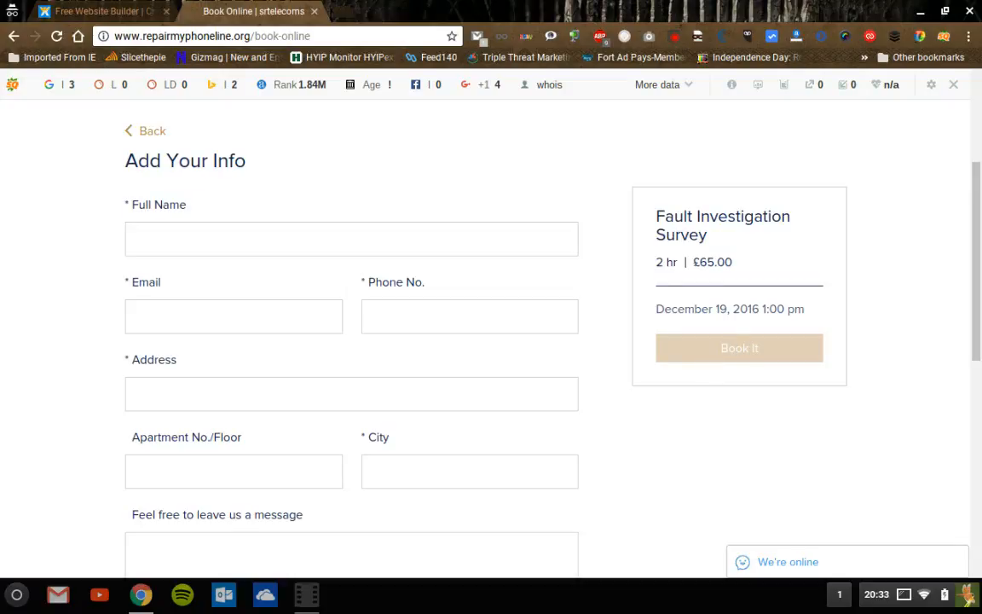
- Scroll through the empty details form for the 2 hr, £65.00 survey and back to the top
left_click_drag(977, 261, 976, 279)
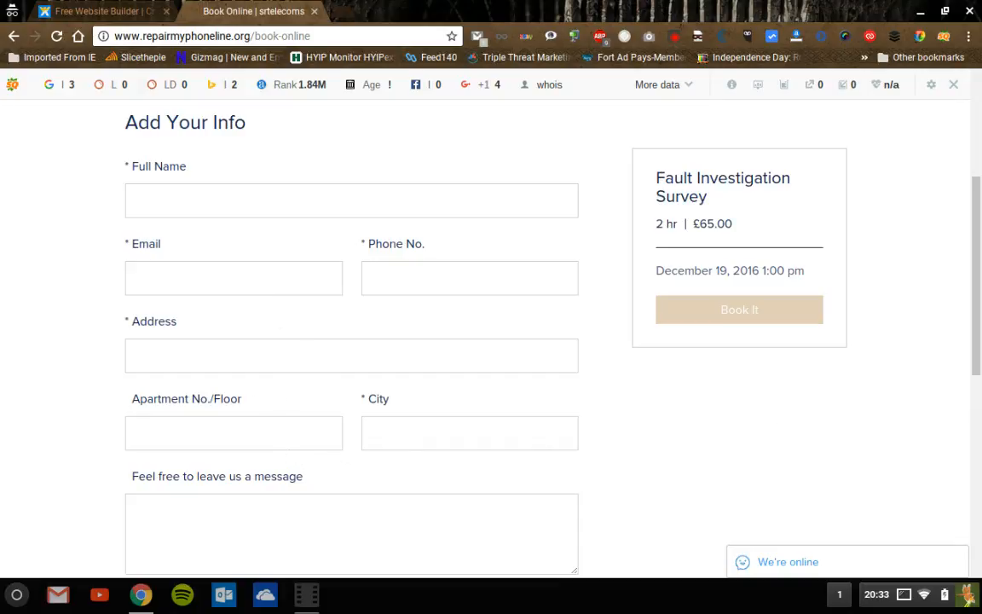
mouse_move(978, 329)
left_mouse_down()
mouse_move(980, 407)
mouse_move(979, 329)
left_mouse_up()
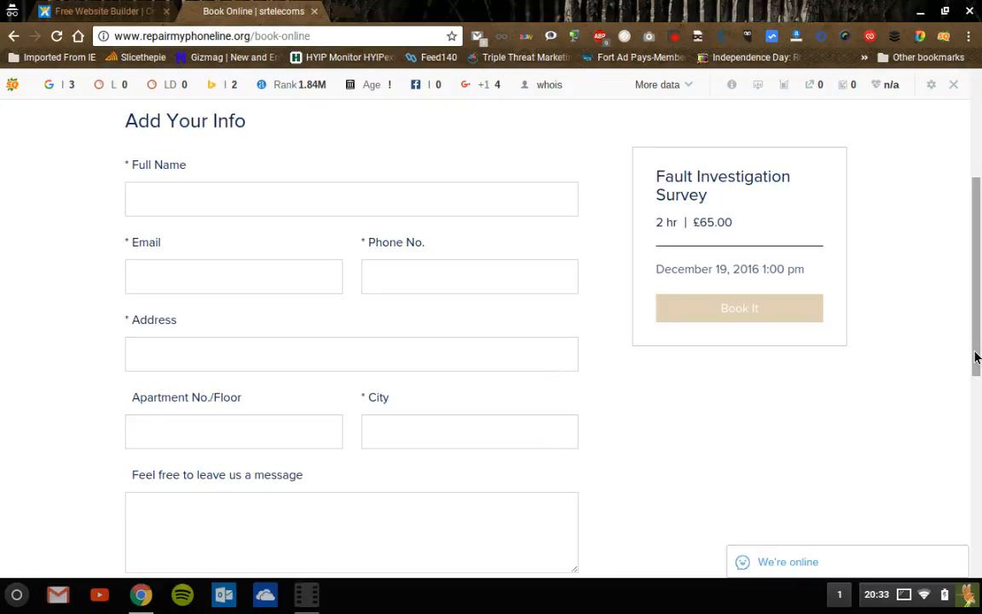
mouse_move(977, 346)
left_mouse_down()
mouse_move(978, 482)
mouse_move(977, 270)
mouse_move(977, 336)
left_mouse_up()
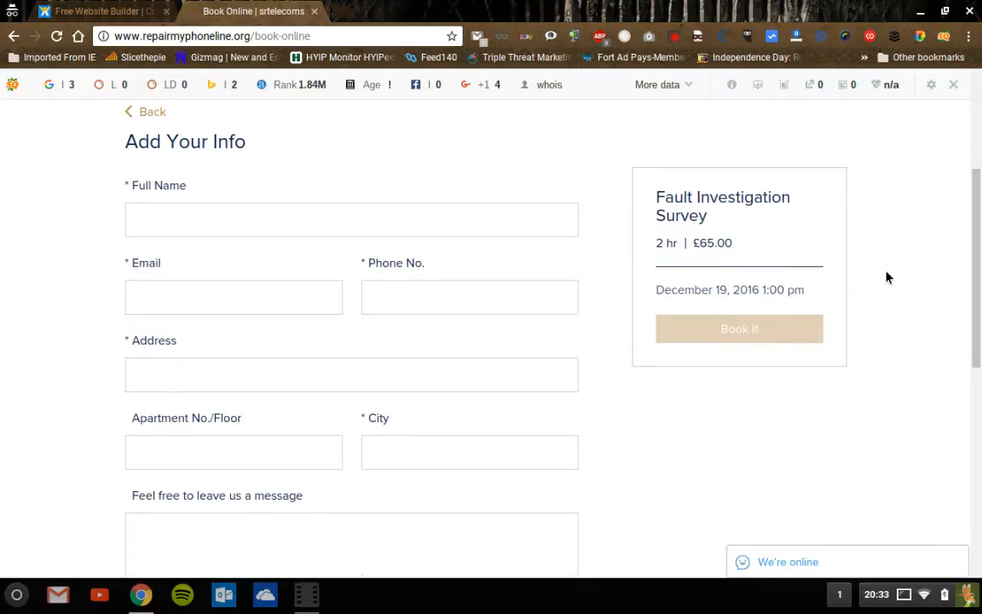
left_click_drag(979, 193, 979, 95)
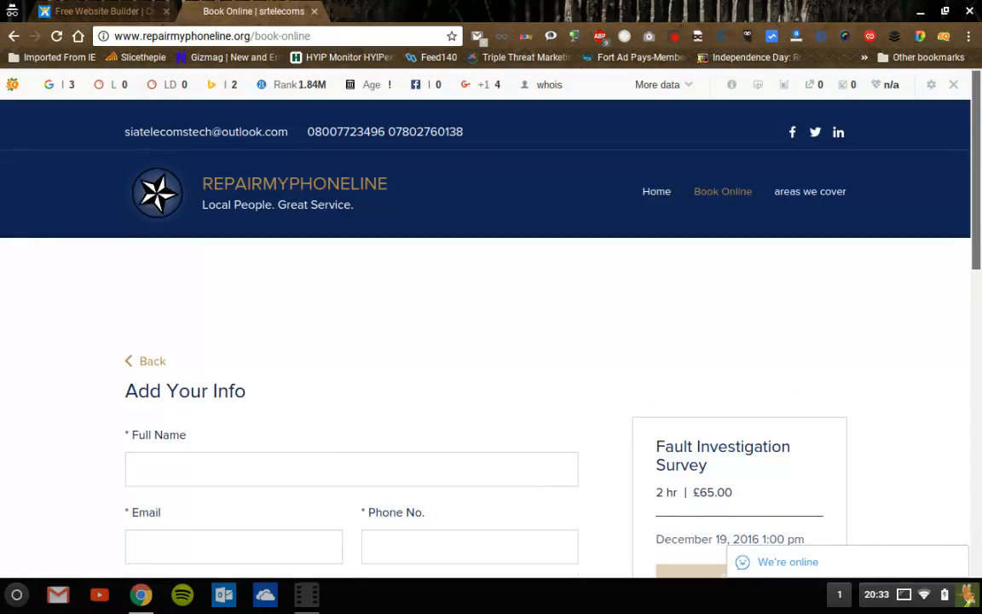
- Abandon the booking form and go to the RepairMyPhoneLine Home page
left_click(670, 192)
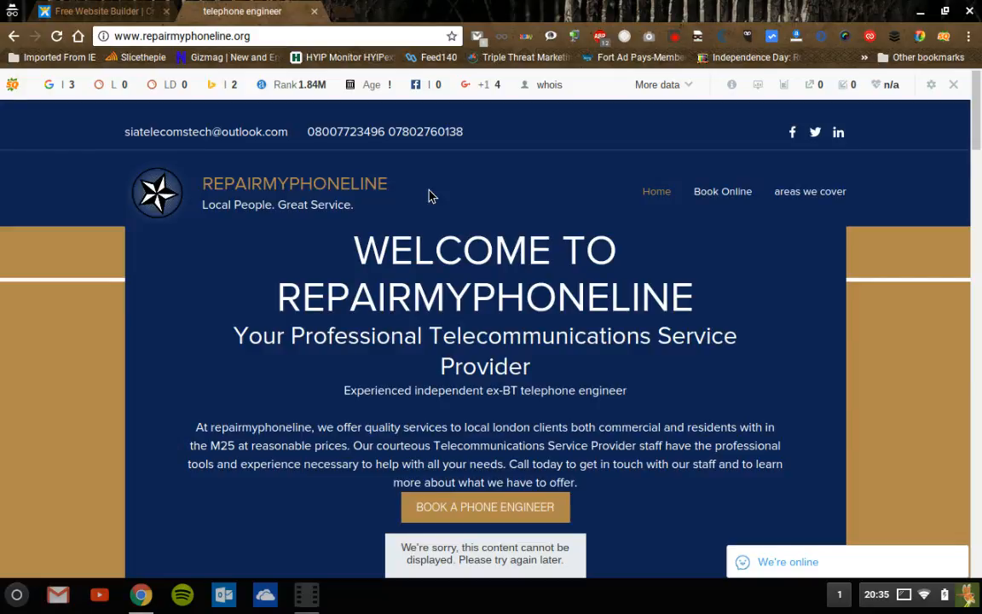
- In the Wix tab, try Portfolio & CV, then return to the website type list
left_click(117, 13)
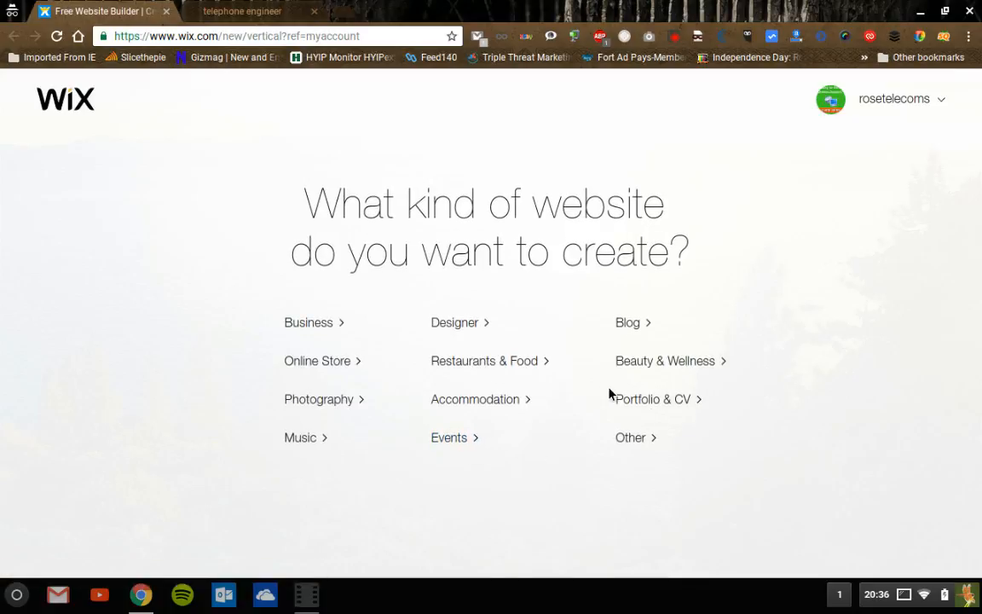
left_click(657, 407)
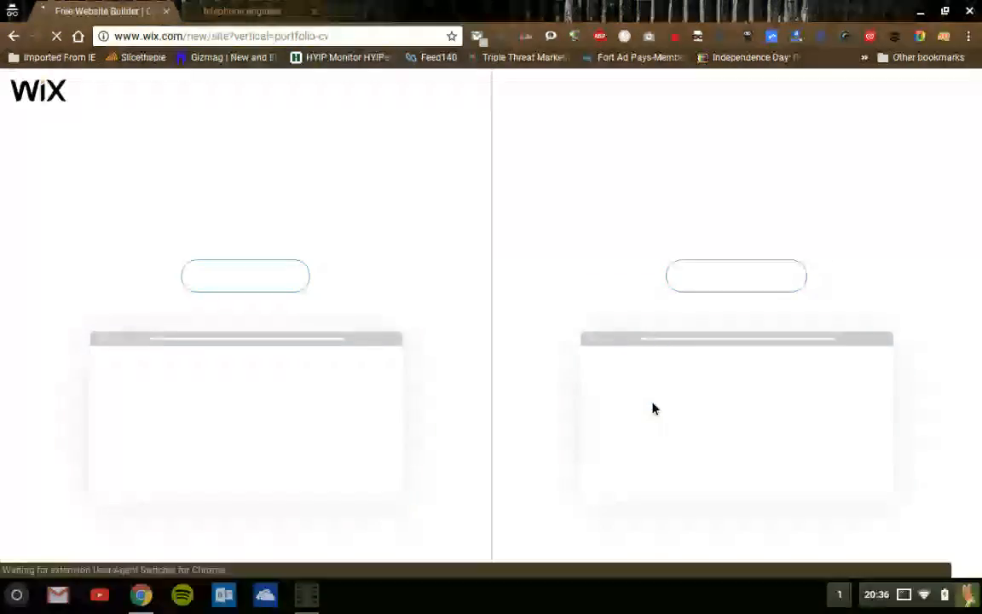
left_click(14, 37)
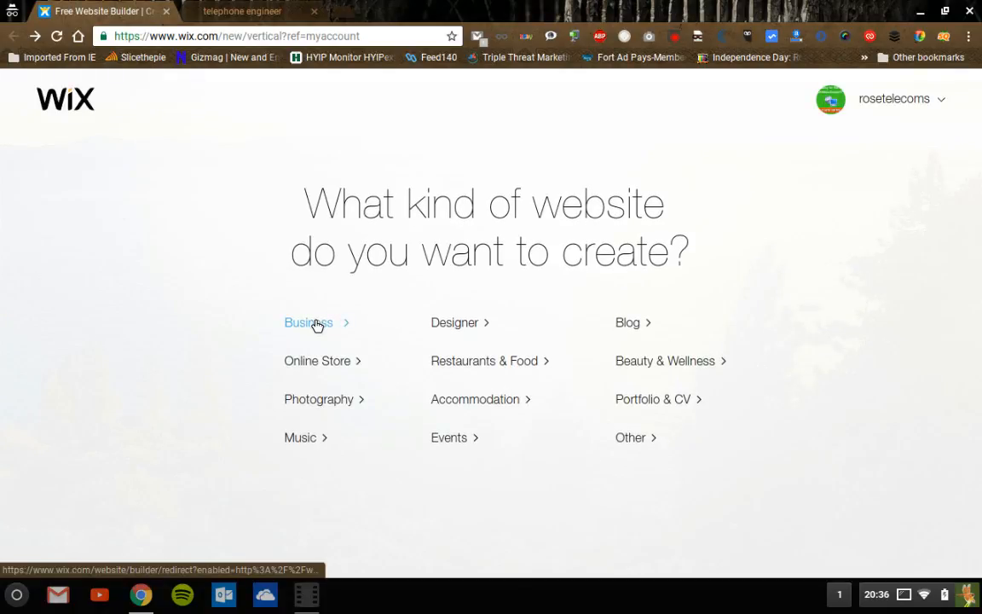
- Choose Business as the website type and start building with Wix ADI
left_click(315, 324)
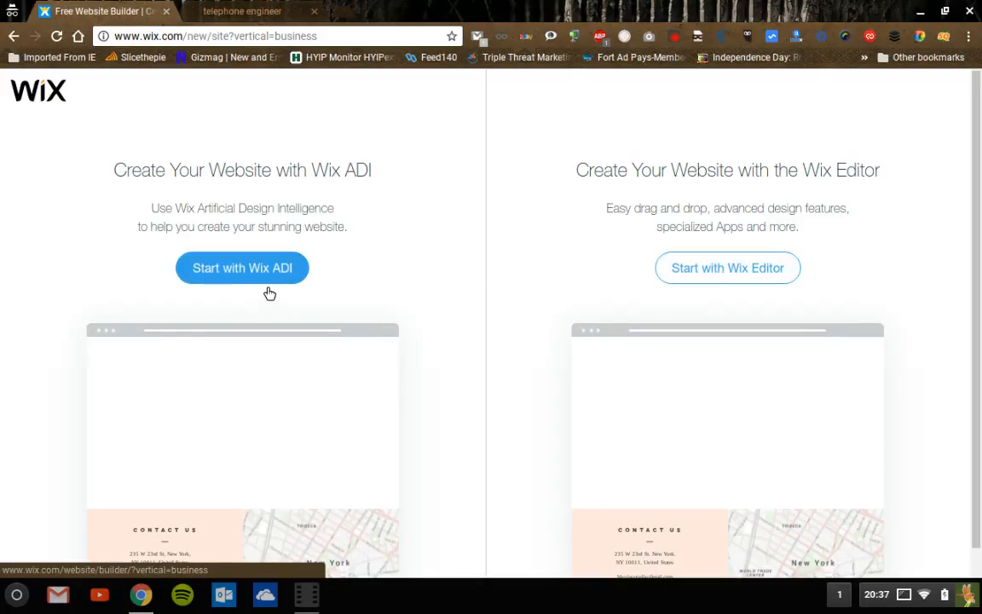
left_click(242, 273)
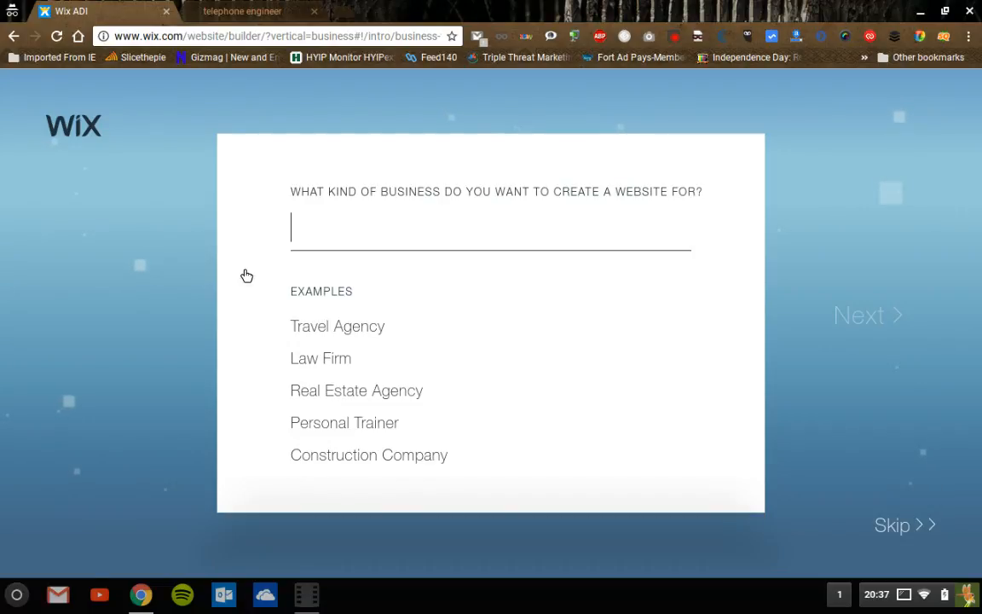
- Select Electrician from the business type suggestions and go to the next question
type("ele")
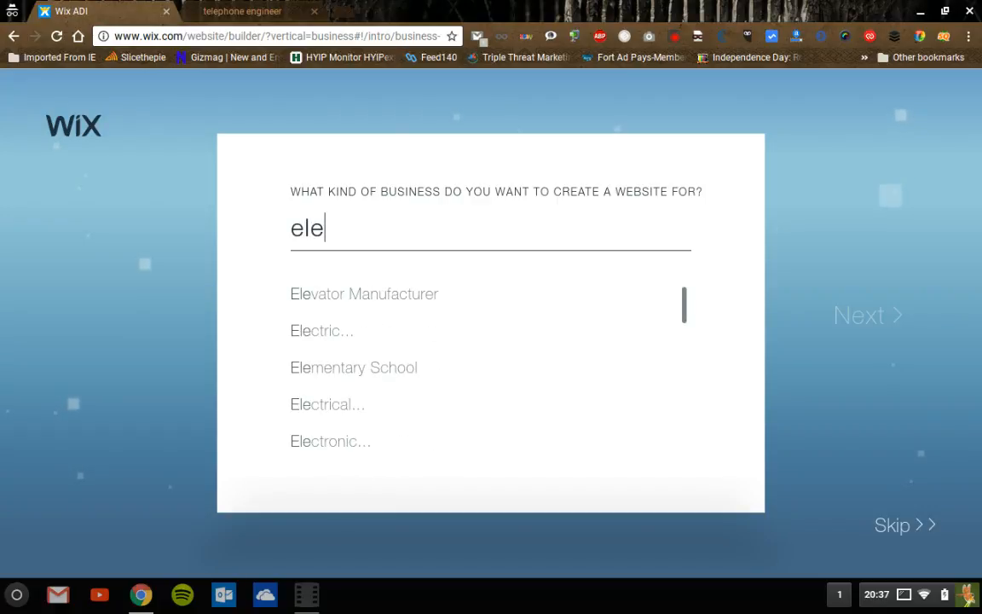
type("c")
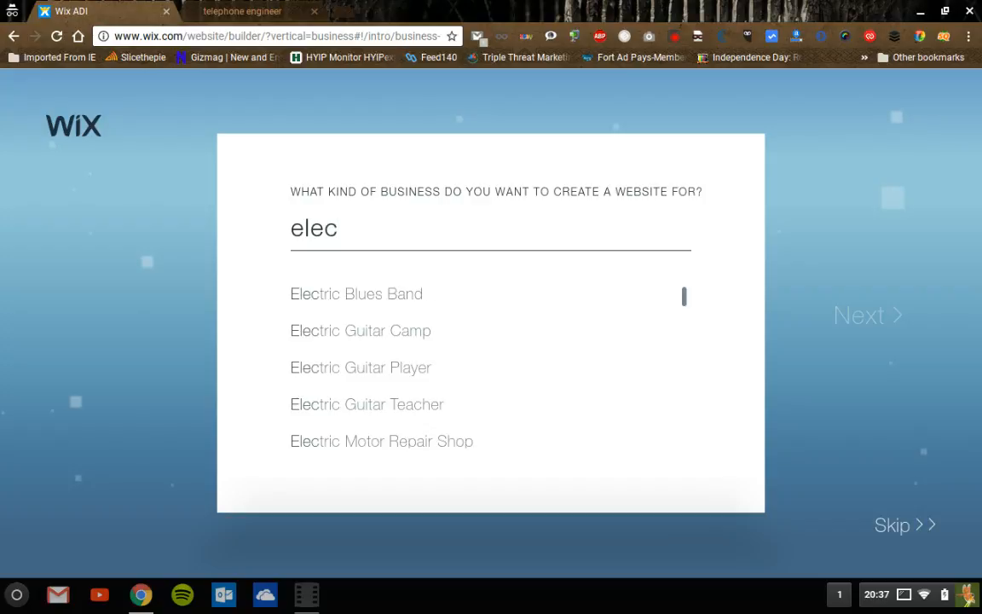
type("tria")
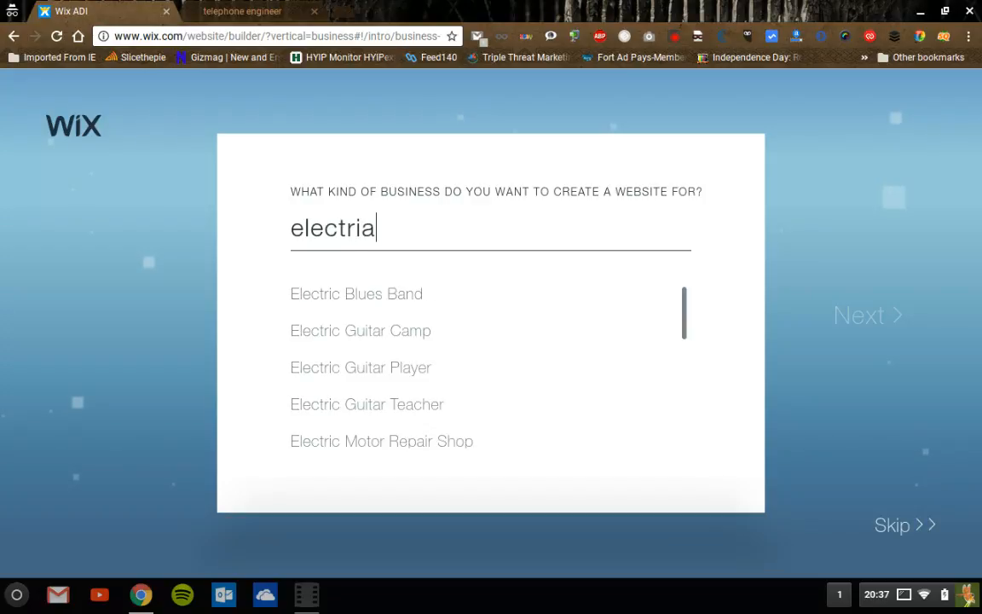
type("n")
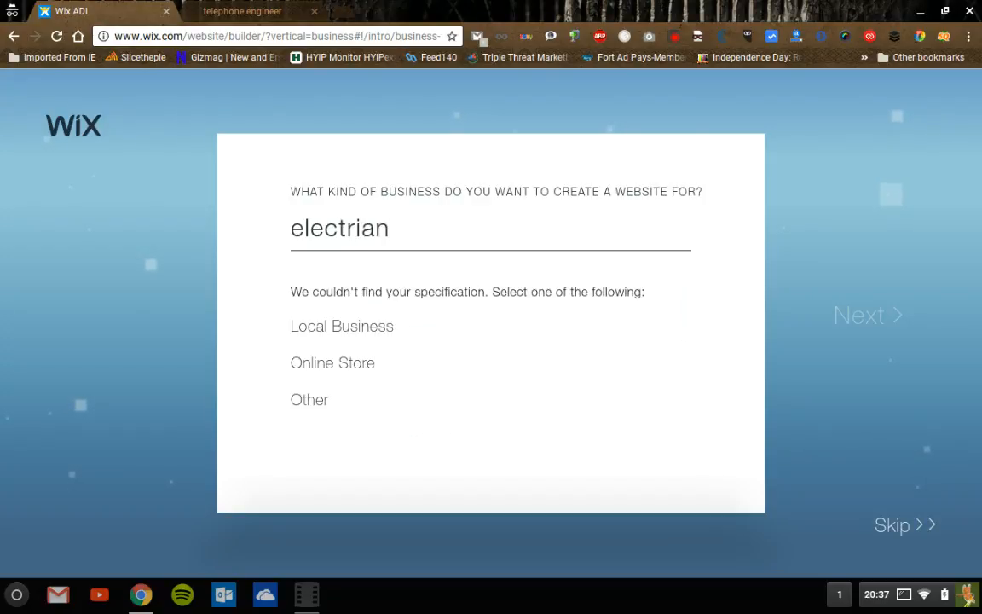
key("BackSpace")
key("BackSpace")
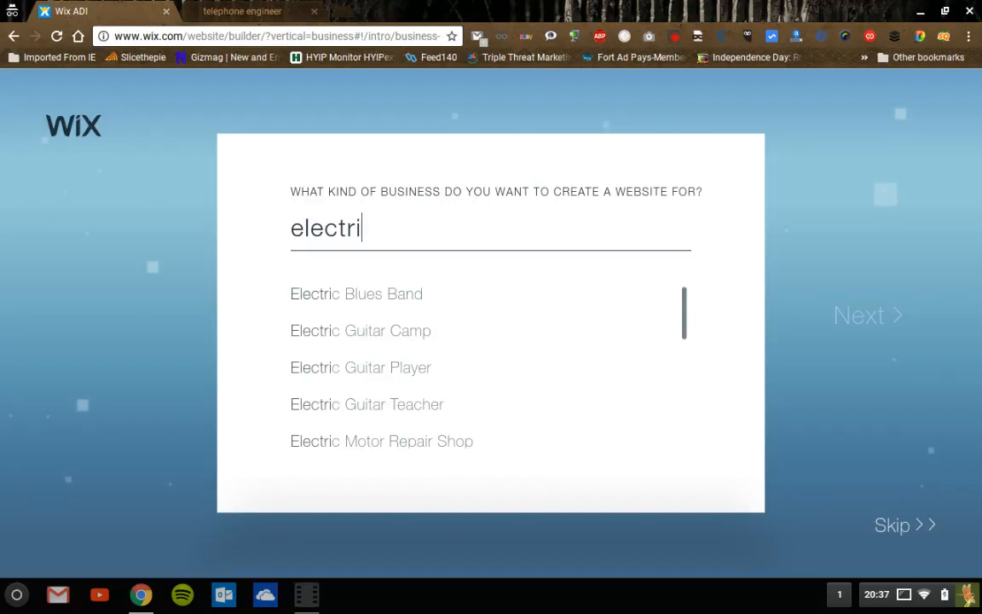
type("c")
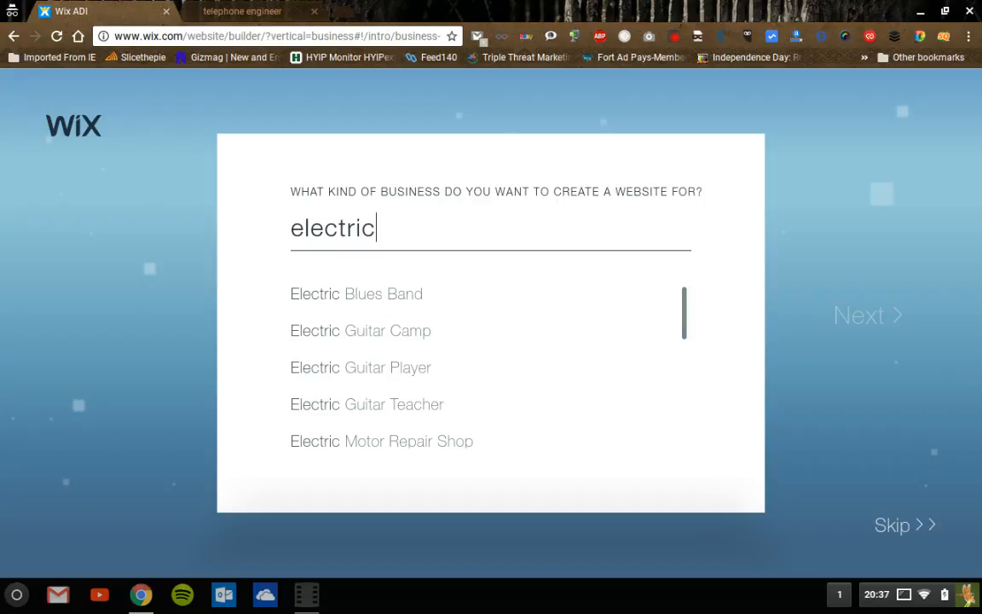
type("al")
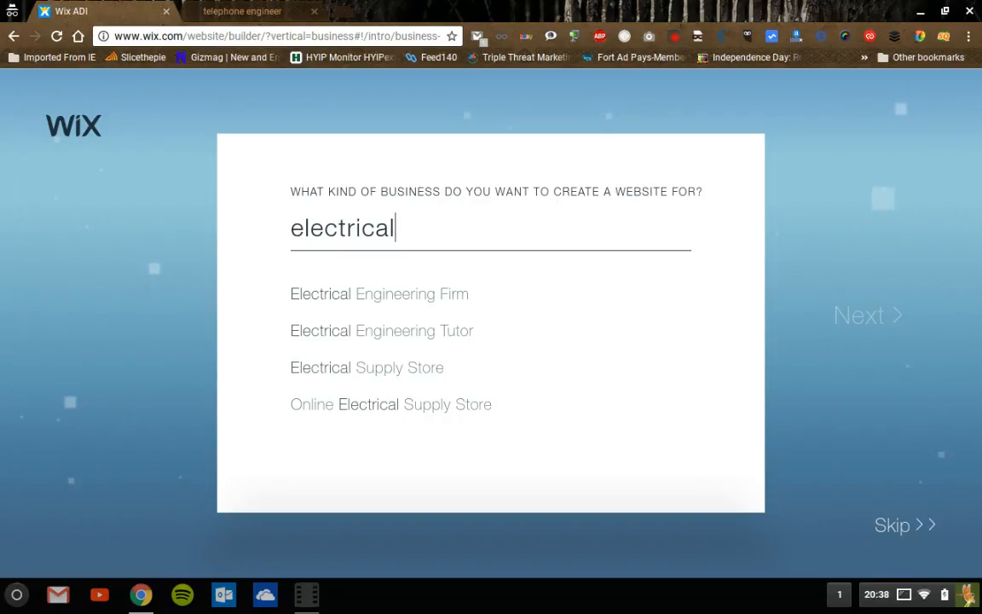
key("BackSpace")
key("BackSpace")
key("BackSpace")
key("BackSpace")
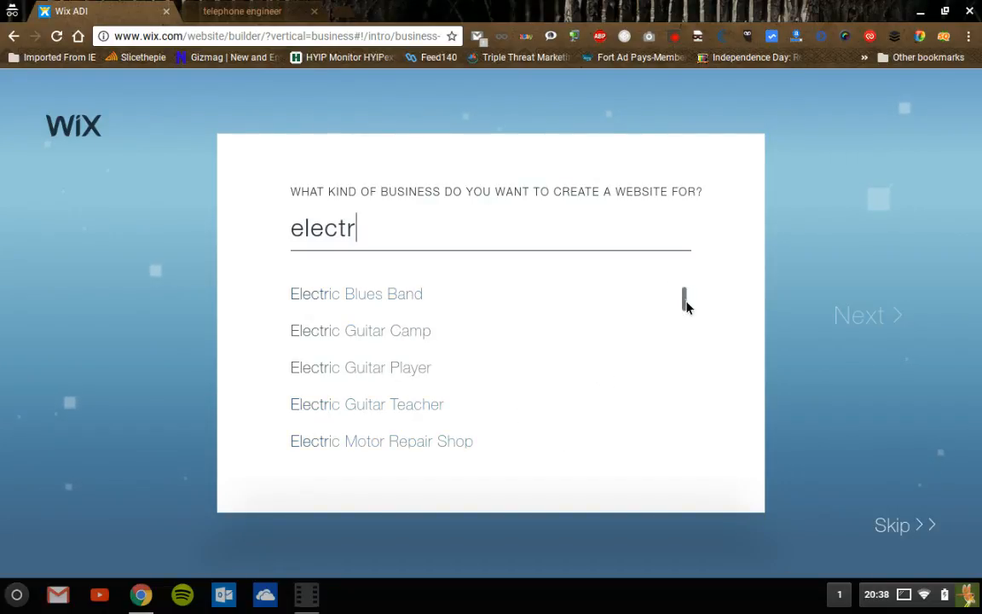
left_click_drag(684, 300, 675, 396)
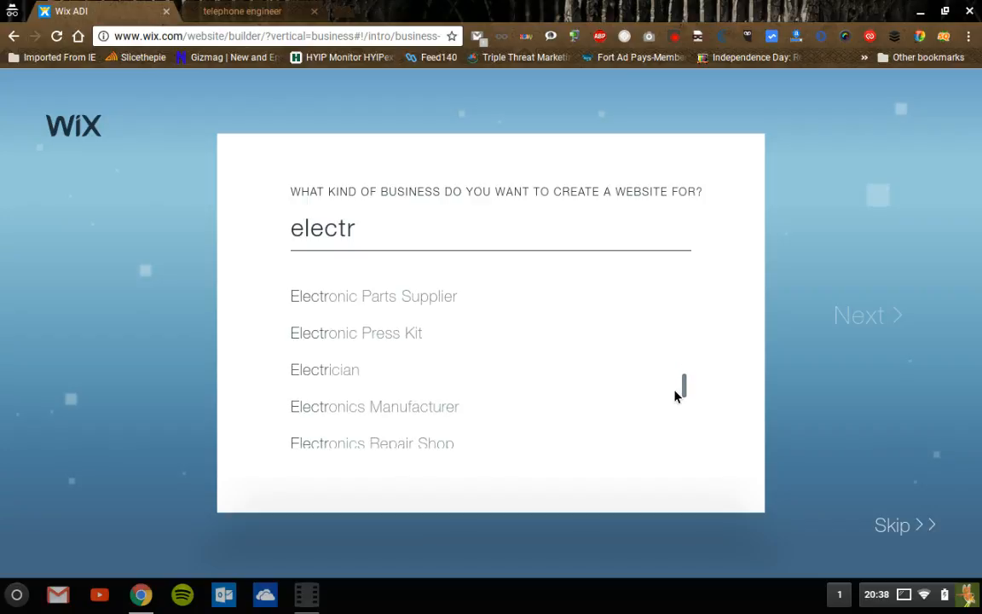
left_click(347, 379)
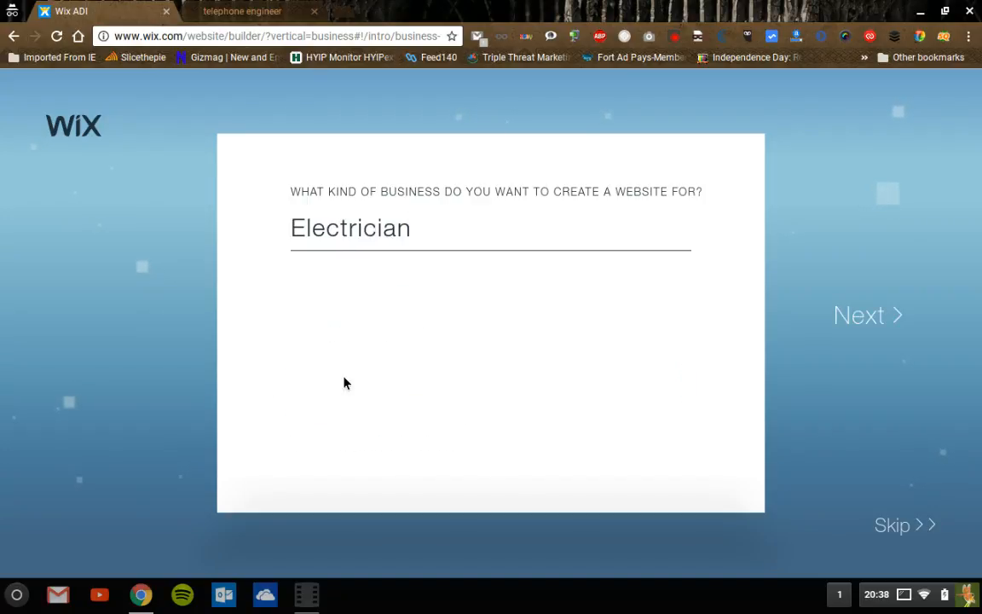
left_click(870, 321)
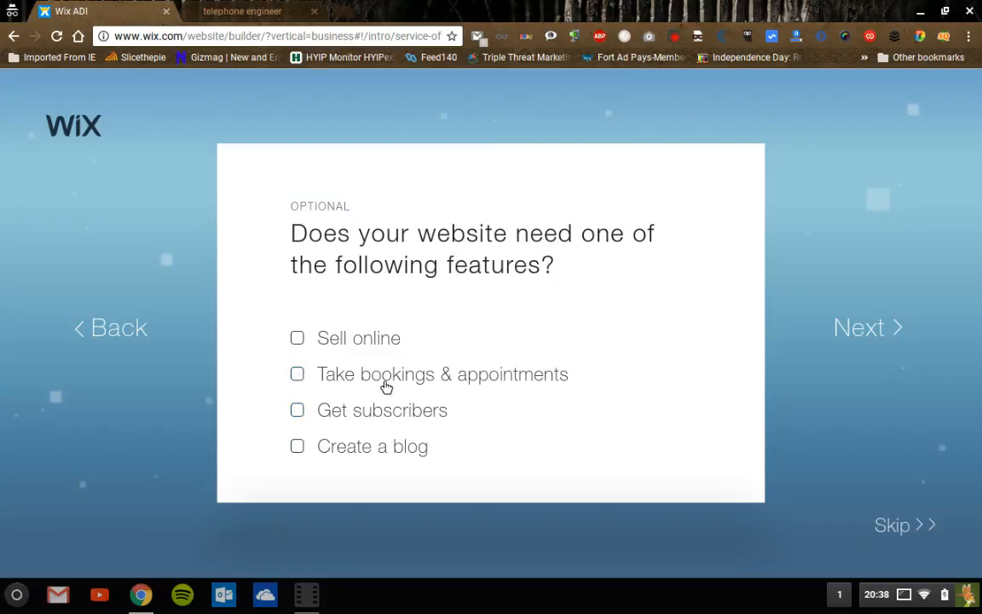
- Choose 'Take bookings & appointments' as a site feature and continue
left_click(304, 385)
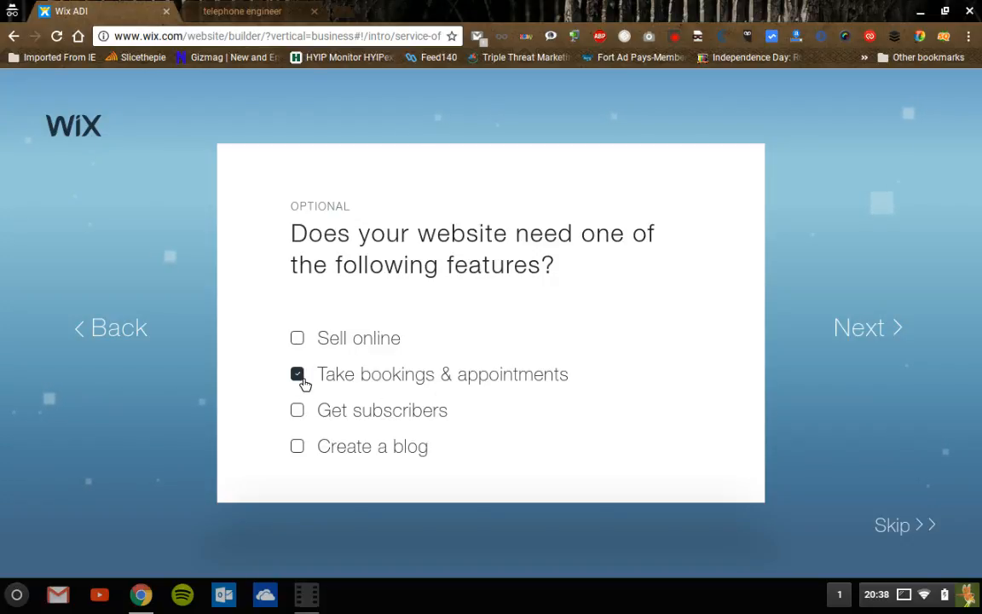
left_click(869, 340)
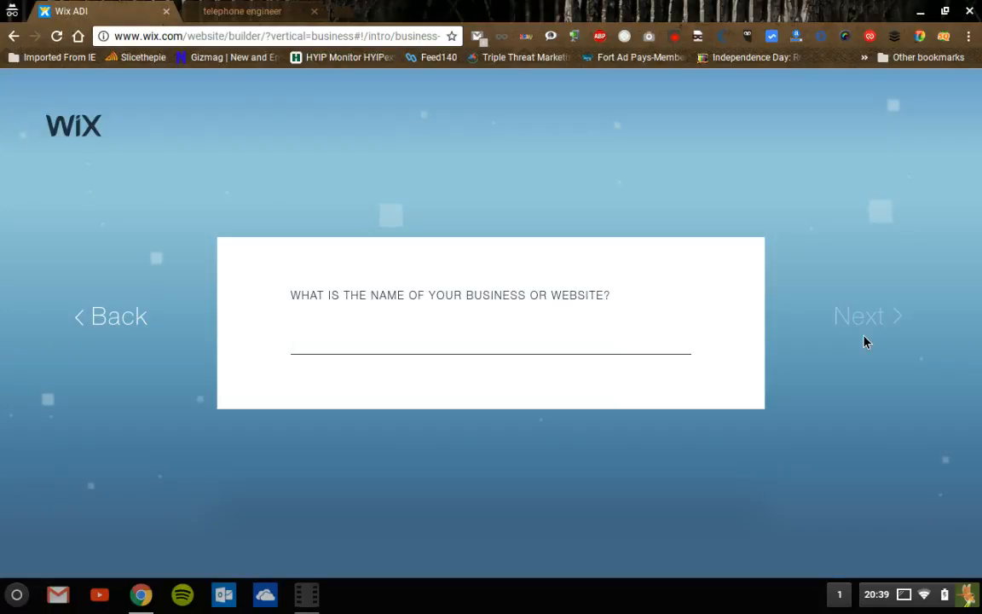
- Name the business 'sparkies' and continue to the location question
type("spa")
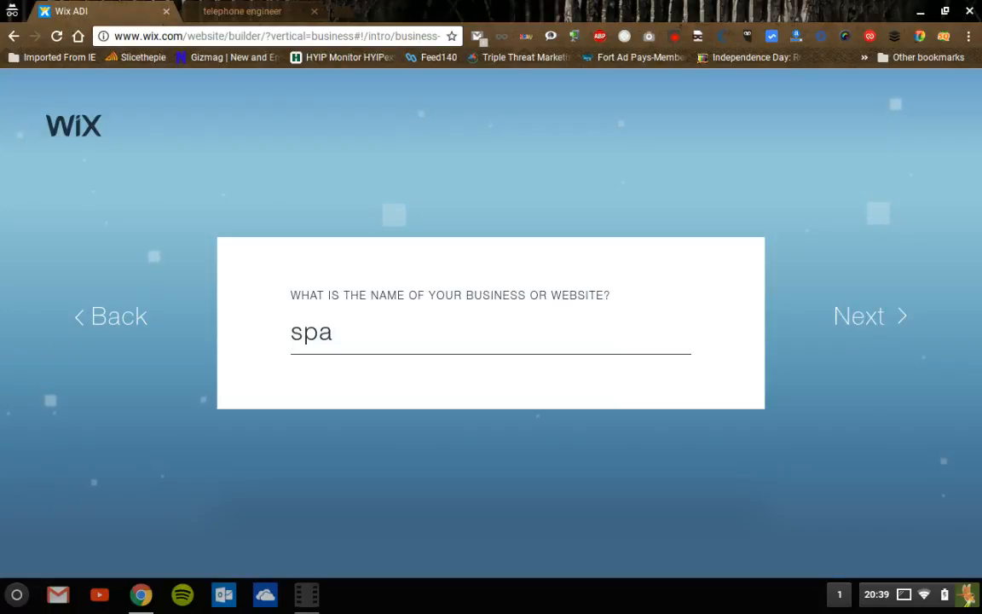
type("rki")
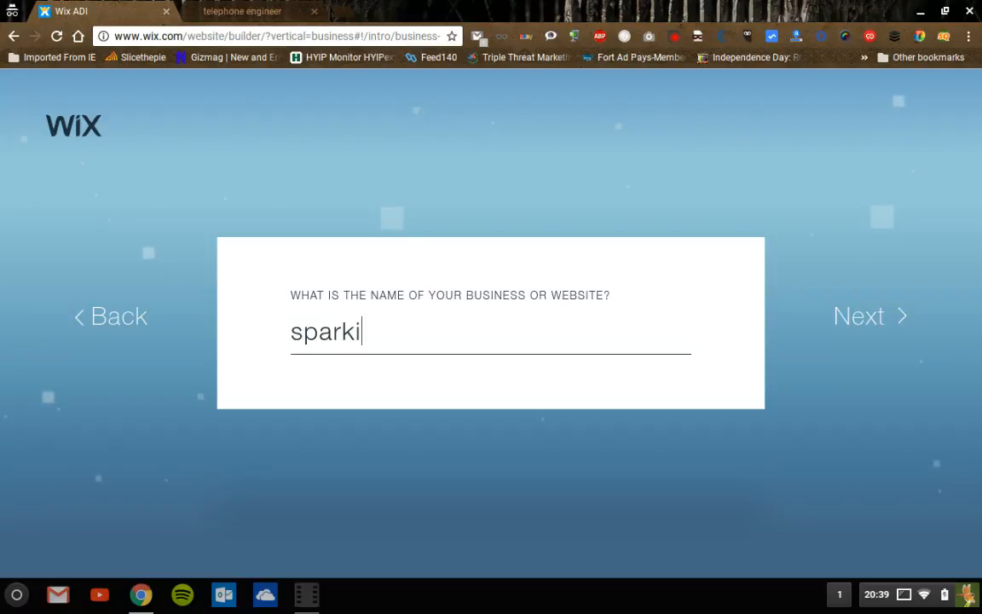
type("es")
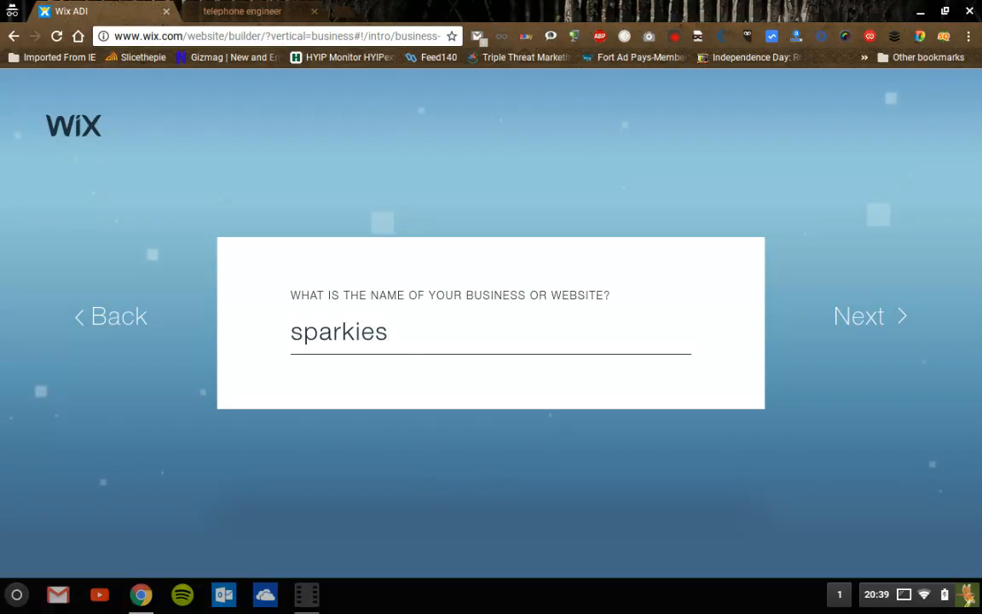
left_click(860, 318)
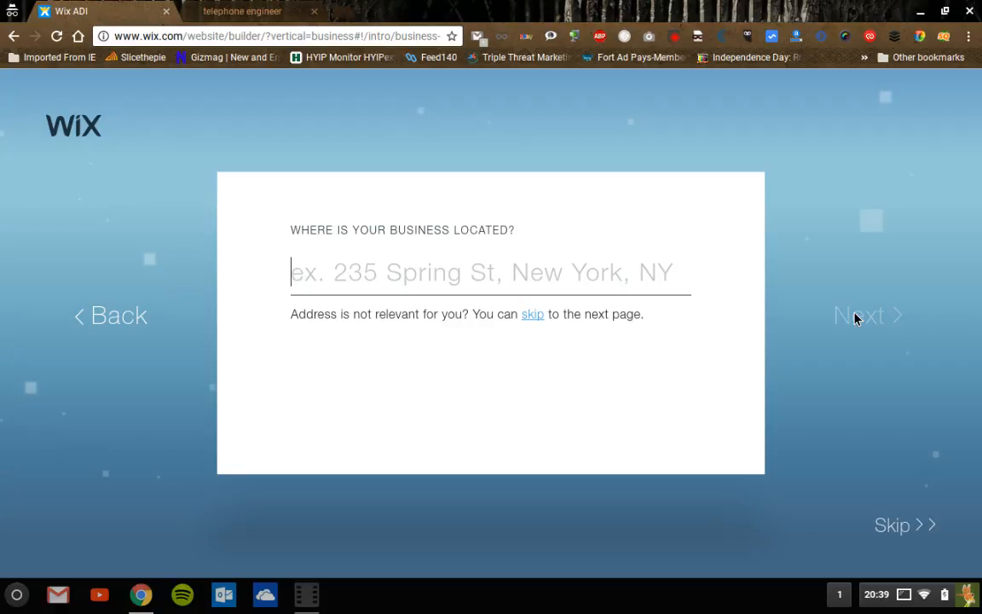
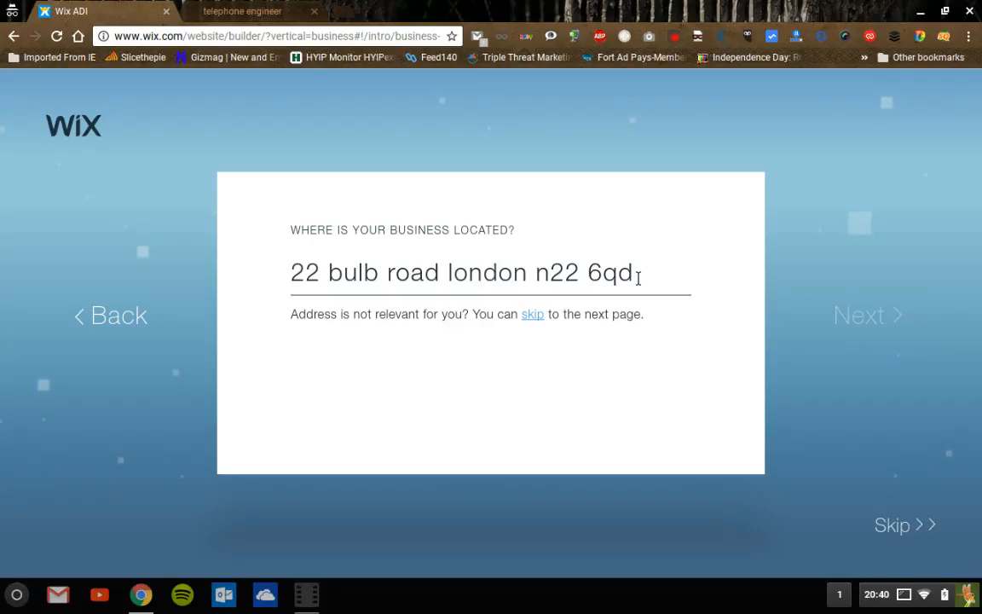
triple_click(527, 273)
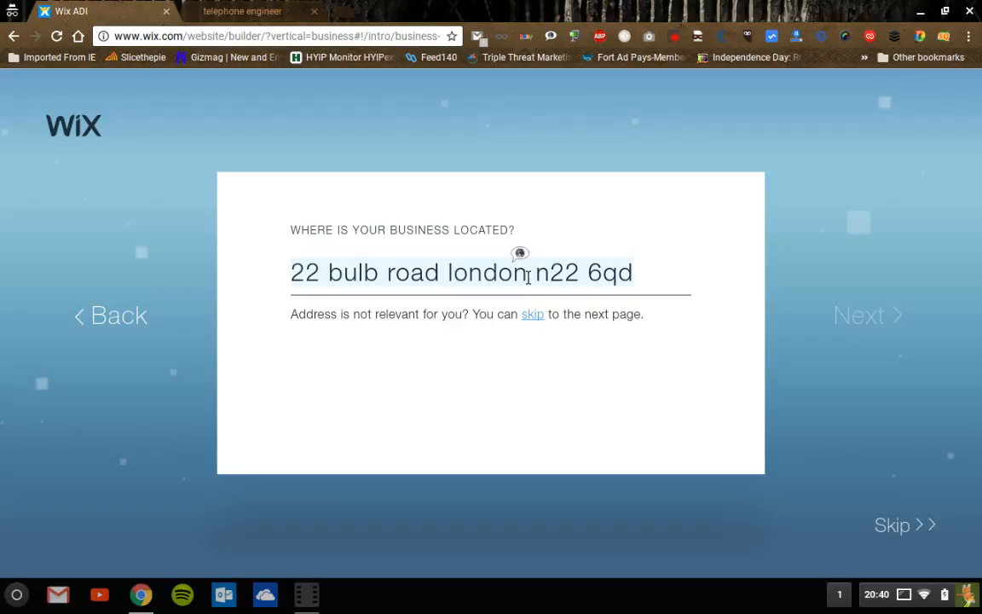
left_click(536, 284)
key("BackSpace")
key("BackSpace")
key("BackSpace")
key("BackSpace")
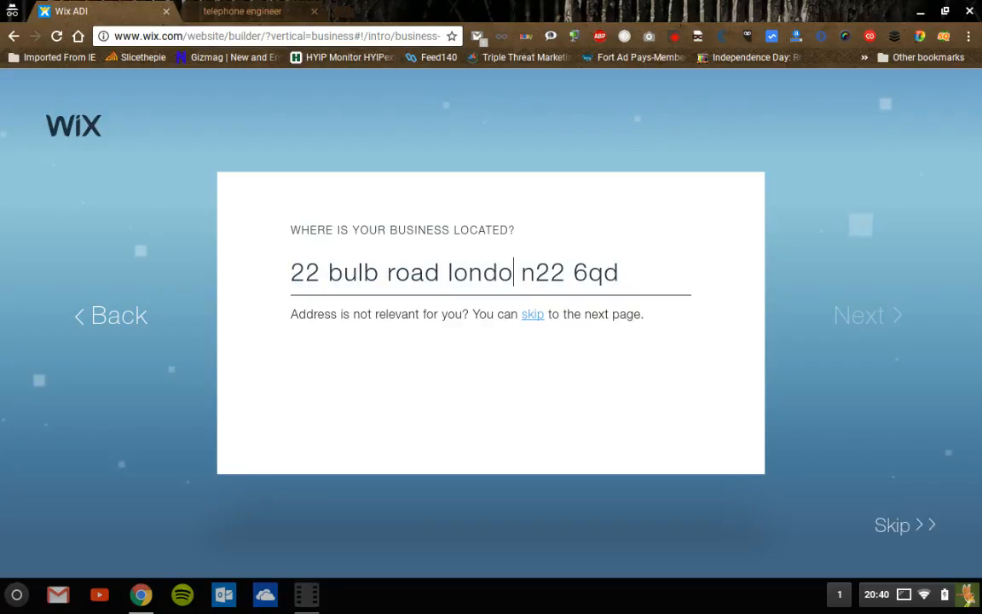
key("BackSpace")
key("BackSpace")
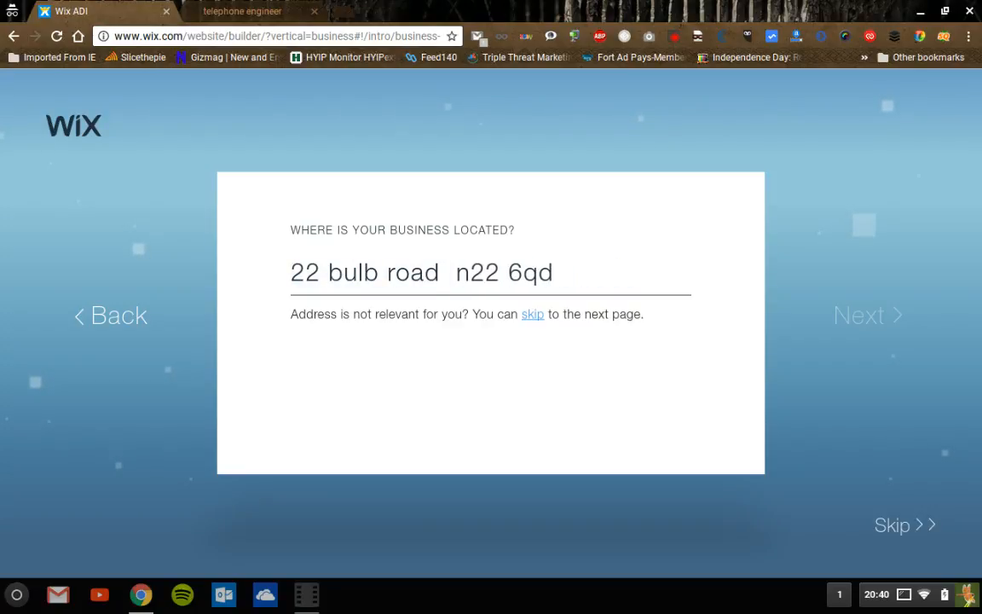
type("new")
key("BackSpace")
type("ew")
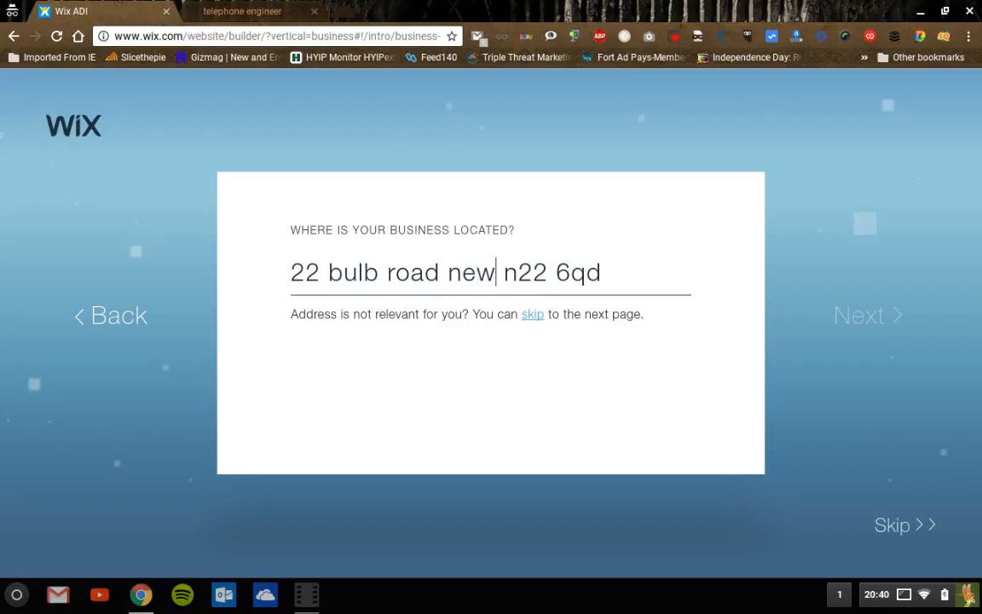
type(" yo")
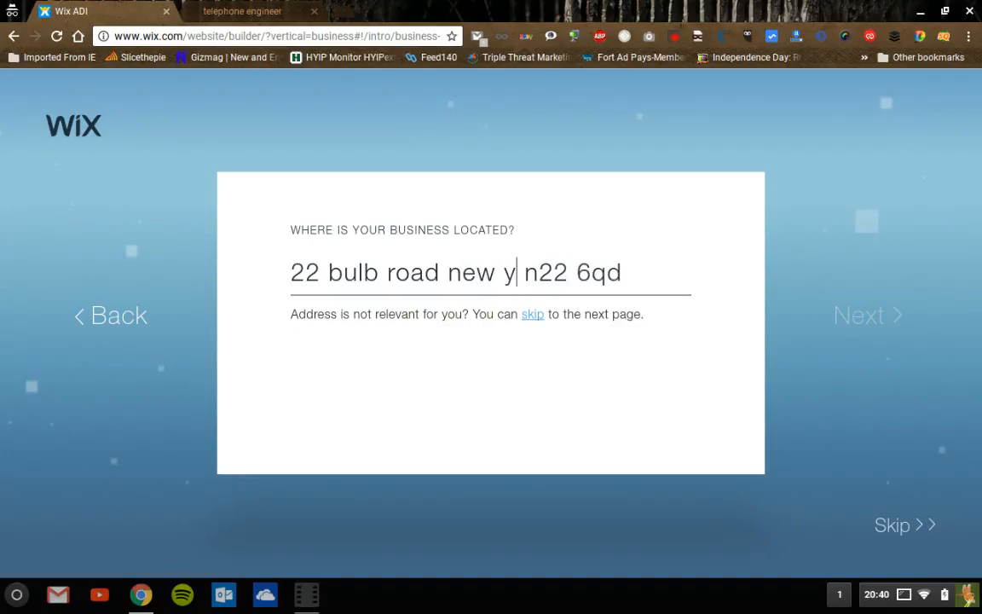
type("rk")
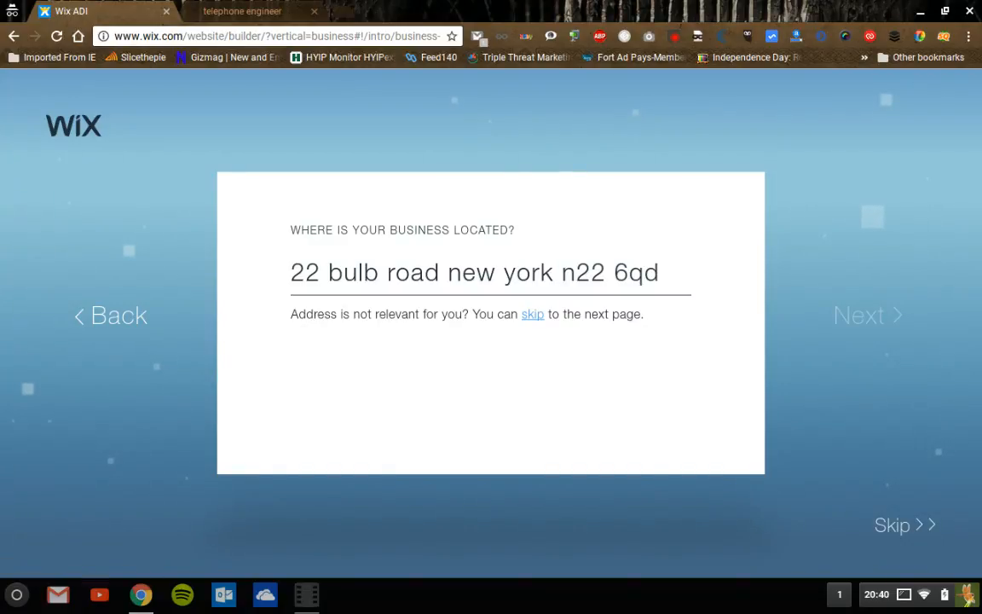
left_click(534, 318)
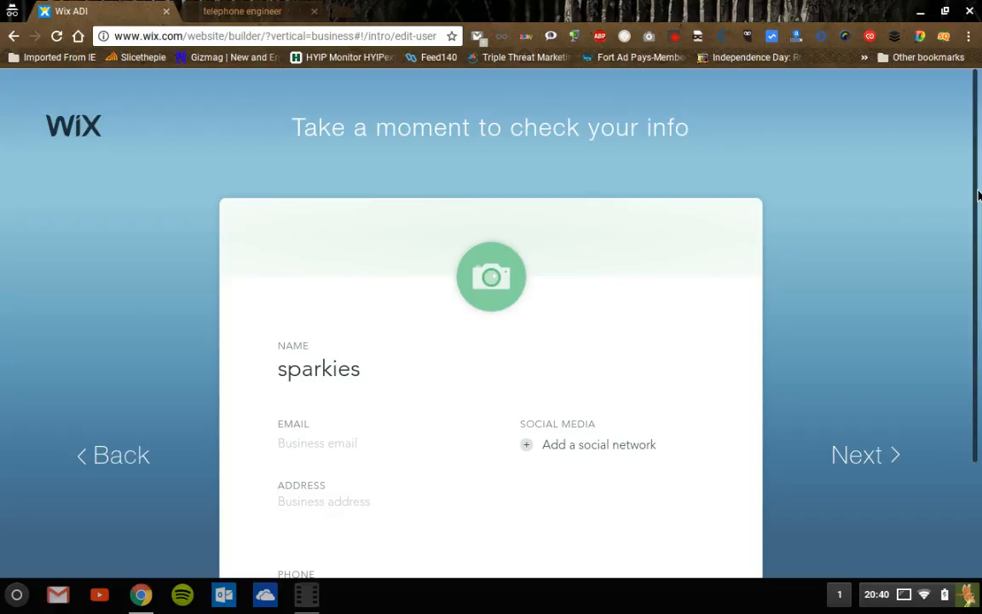
- Enter the business e-mail address on the 'Take a moment to check your info' page
left_click_drag(978, 195, 976, 384)
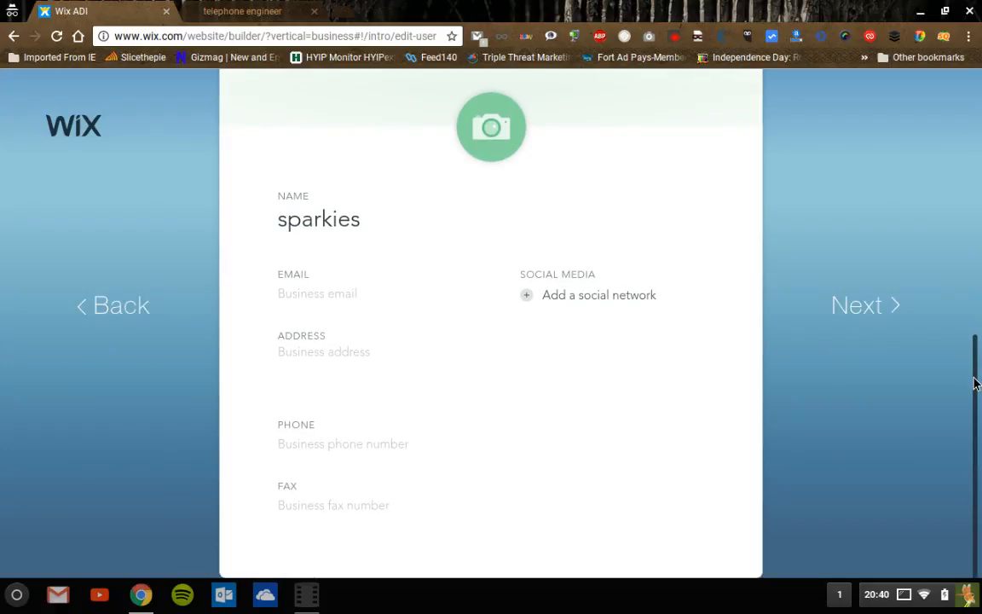
left_click(315, 295)
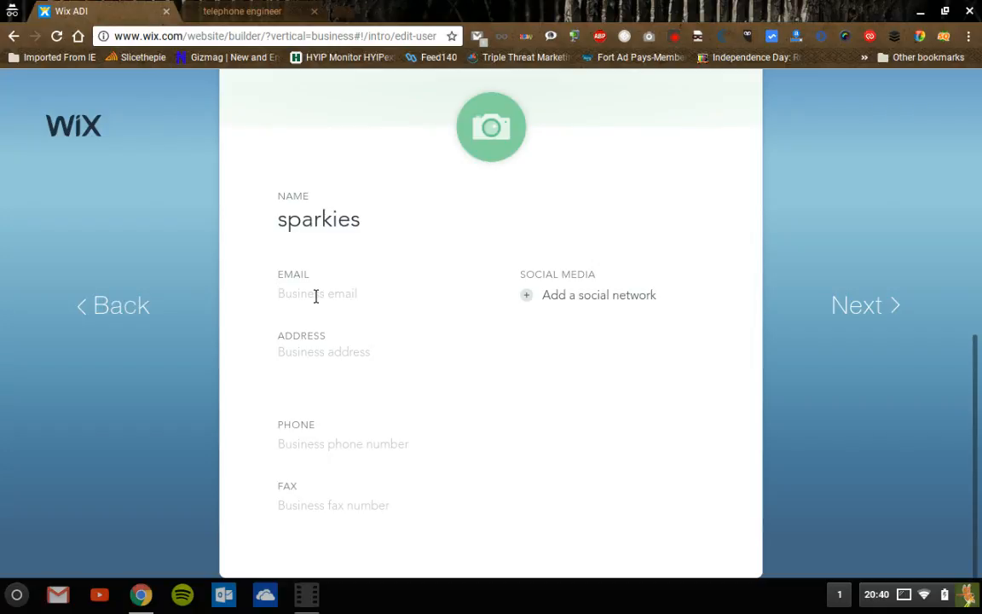
- Fill in the business street address and London postcode, correcting typos along the way
left_click(302, 368)
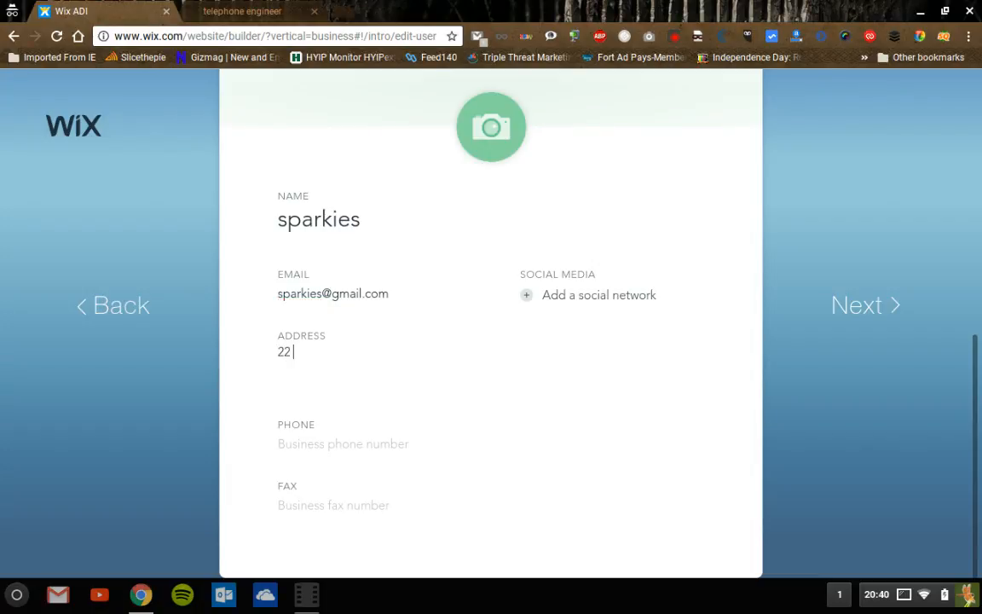
triple_click(365, 359)
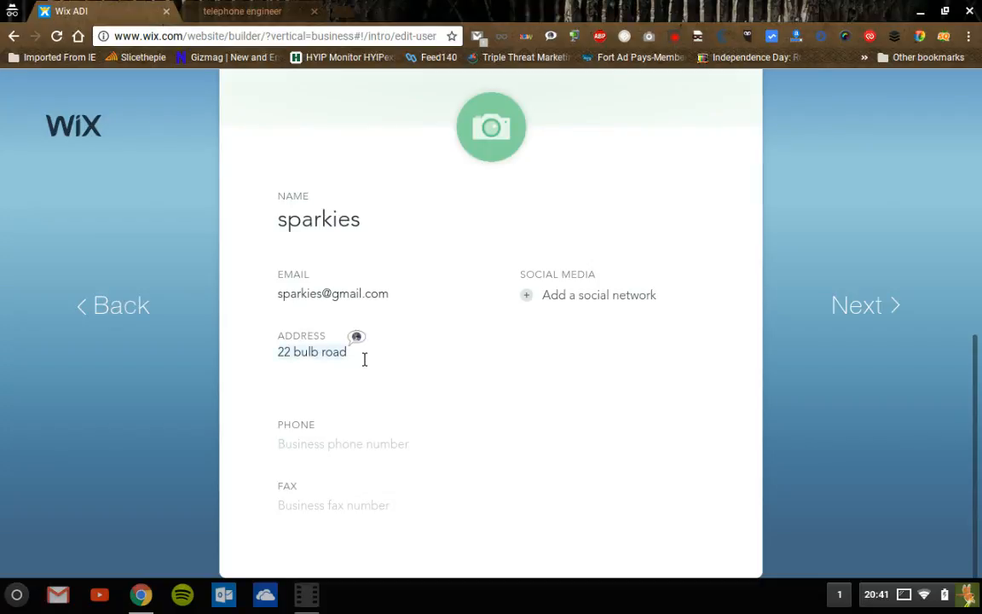
left_click(364, 359)
type(",london")
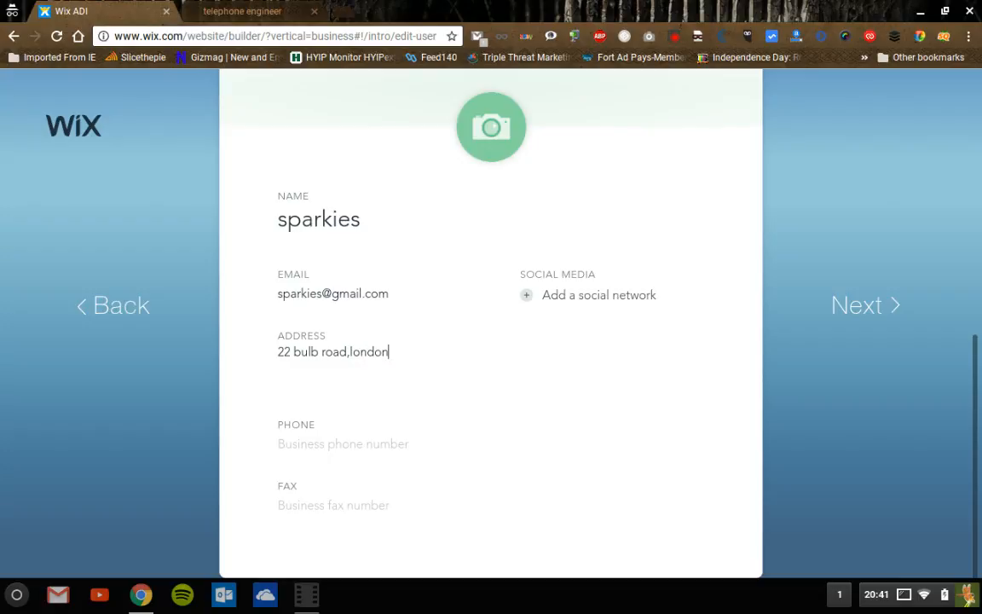
type(" n22")
key("BackSpace")
key("BackSpace")
type("4 2")
type("e")
- Enter the business phone number, add a social network, and confirm the info summary
left_click(320, 457)
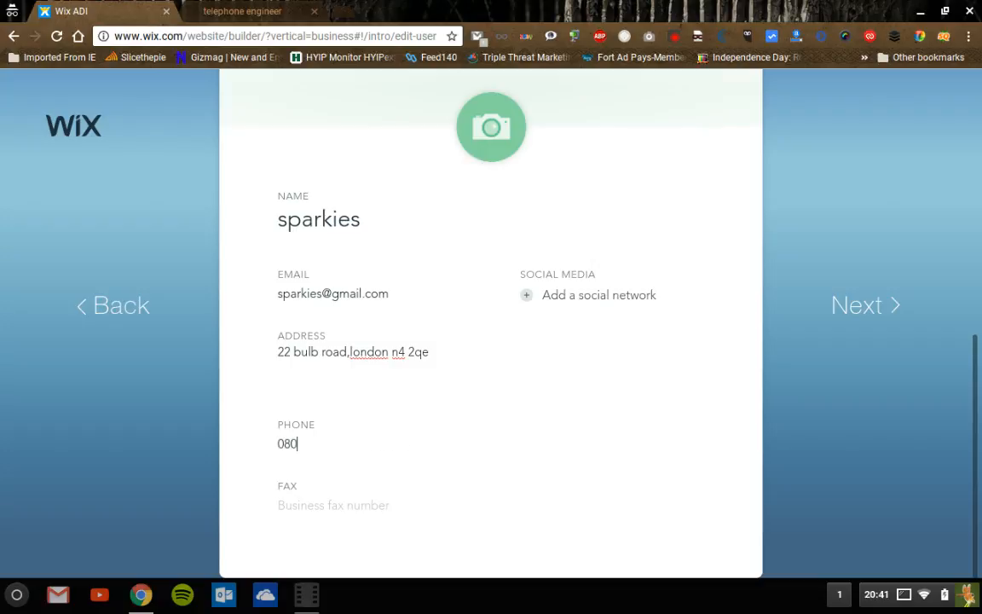
left_click(535, 299)
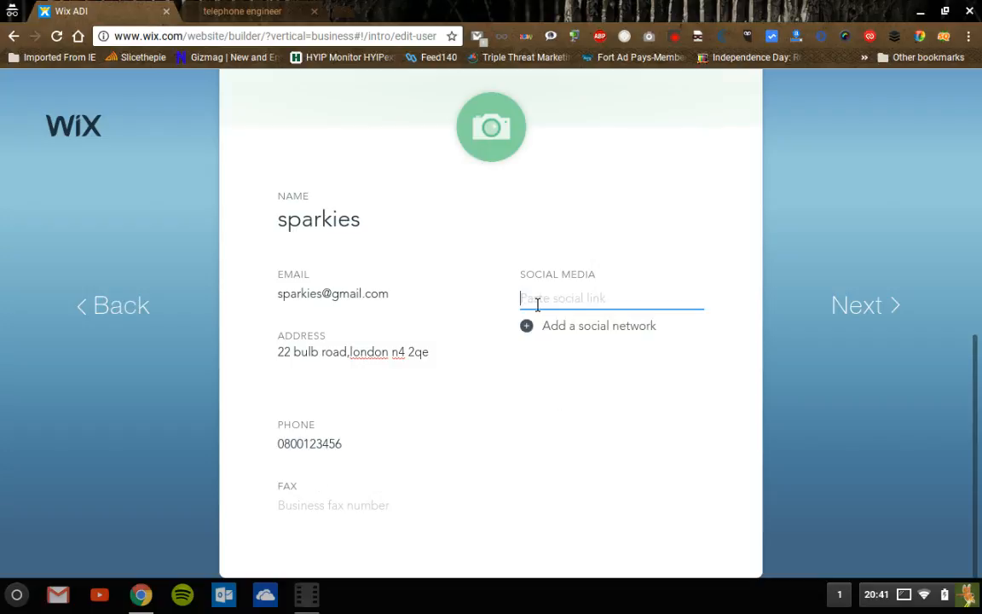
left_click(850, 317)
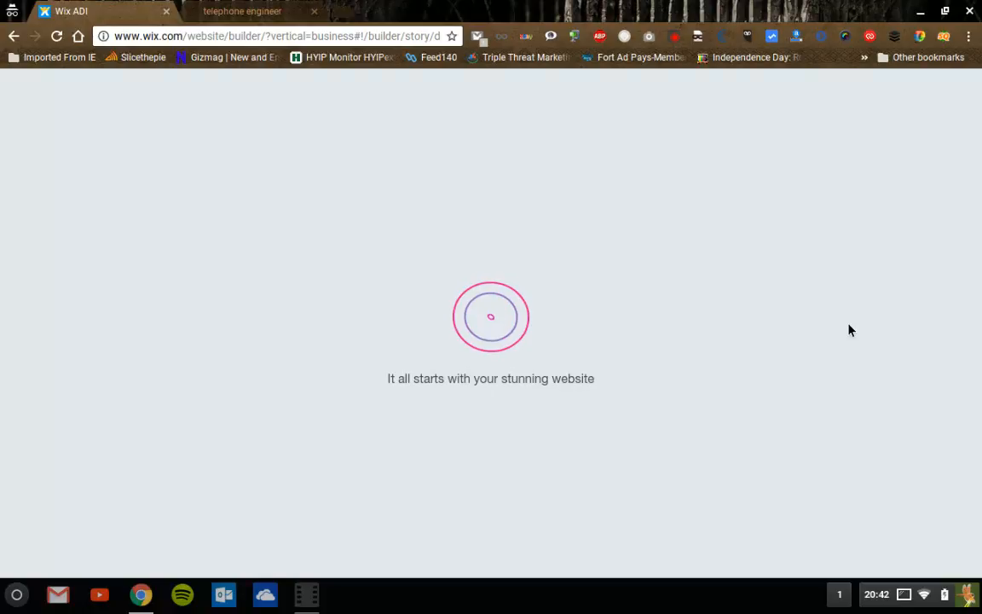
- While ADI loads, toggle the system status menu and briefly pause and resume the screen recording
left_click(909, 602)
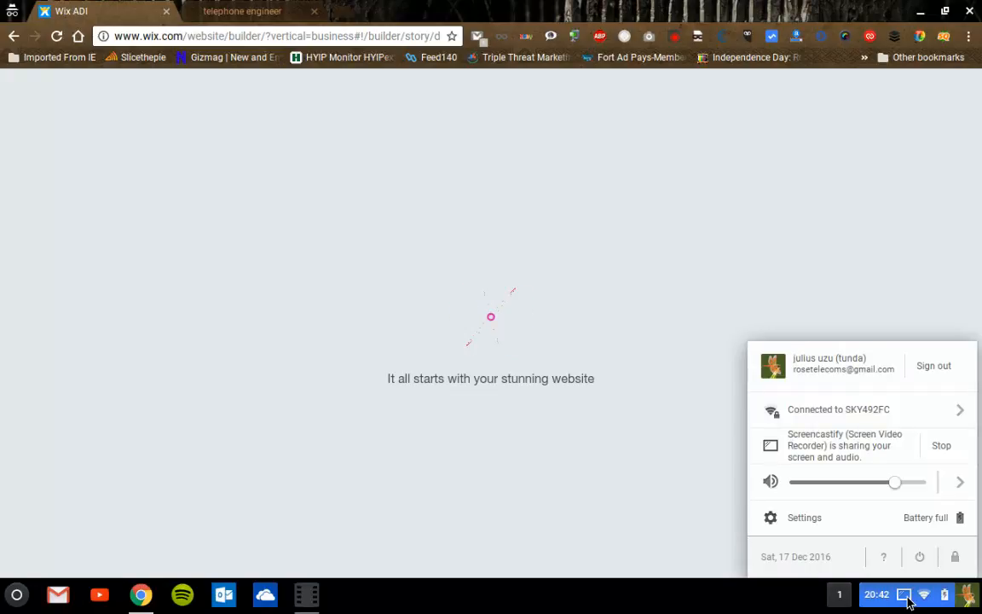
left_click(909, 602)
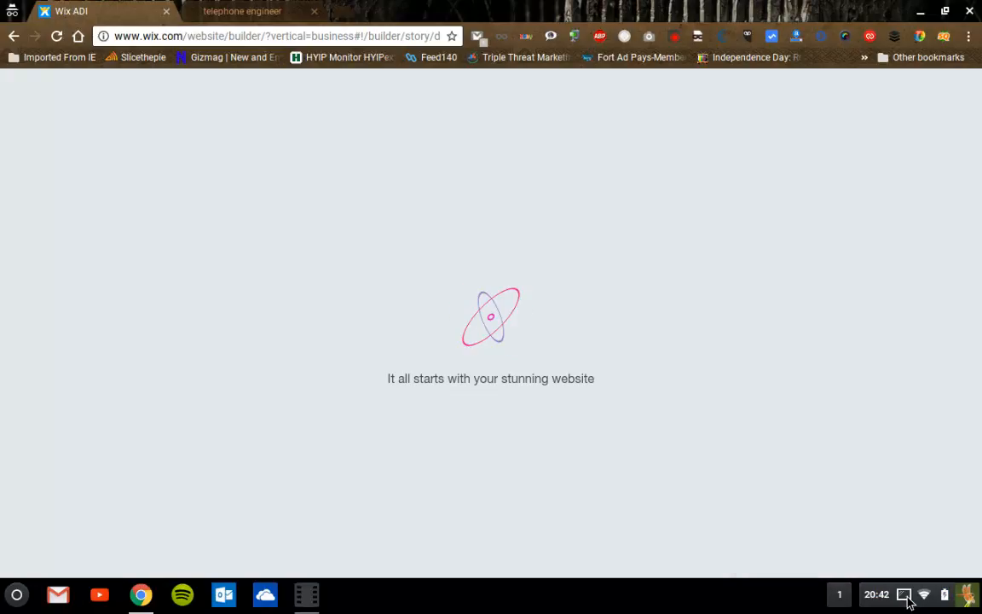
left_click(307, 595)
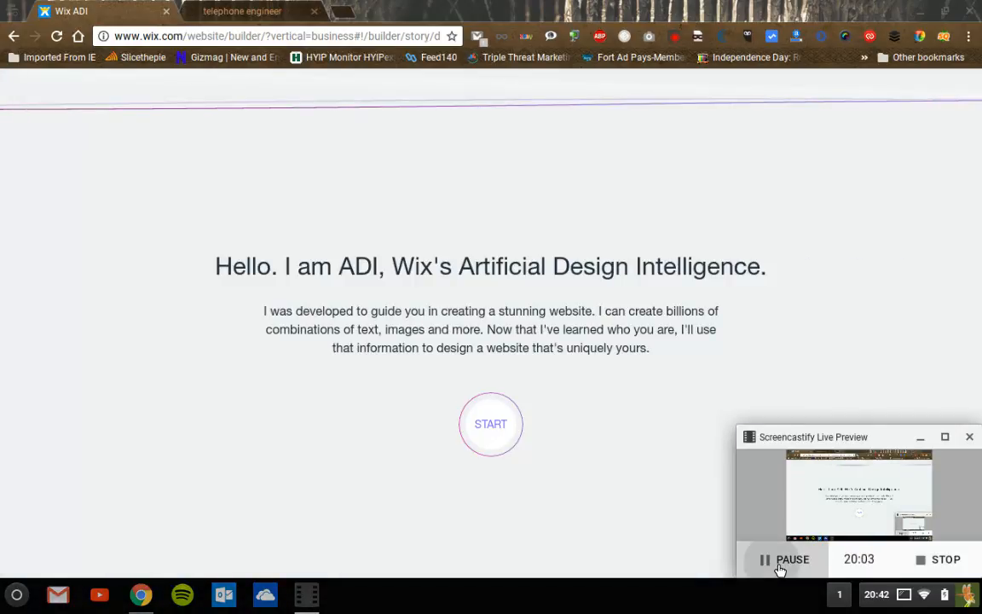
left_click(779, 569)
left_click(778, 568)
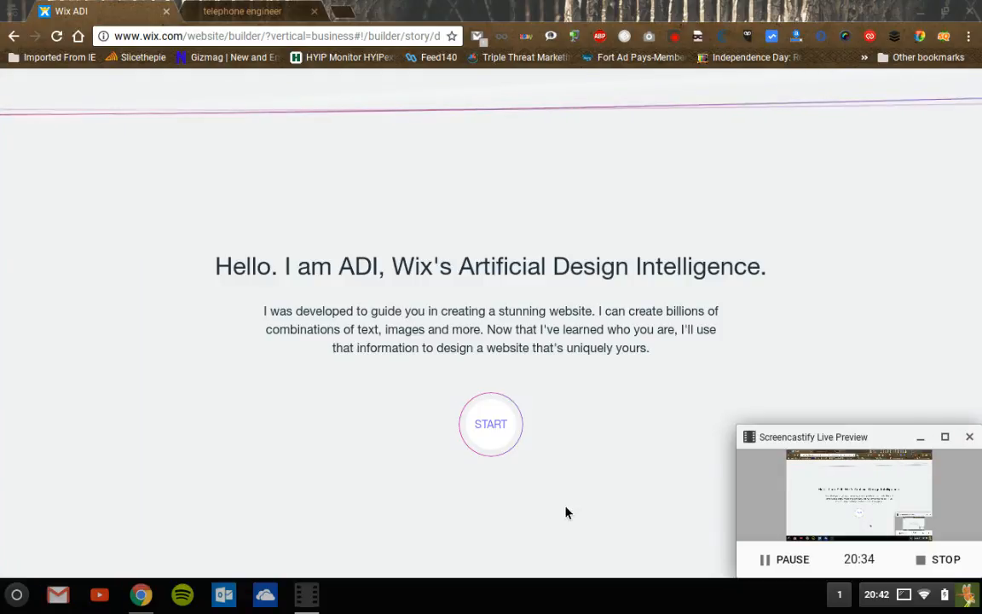
- Start ADI, pick the HI RISE design card and continue
left_click(496, 433)
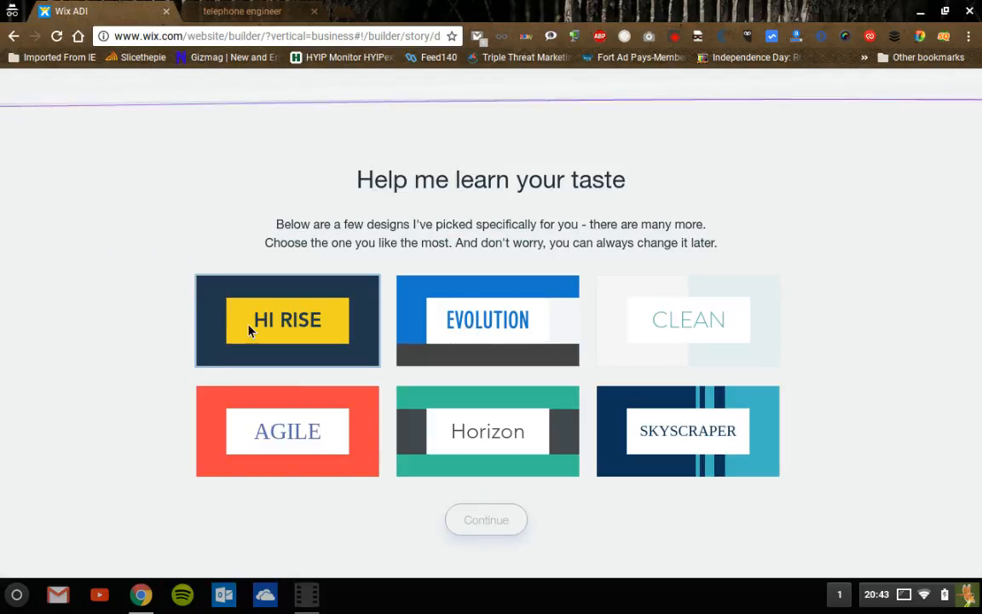
left_click(267, 337)
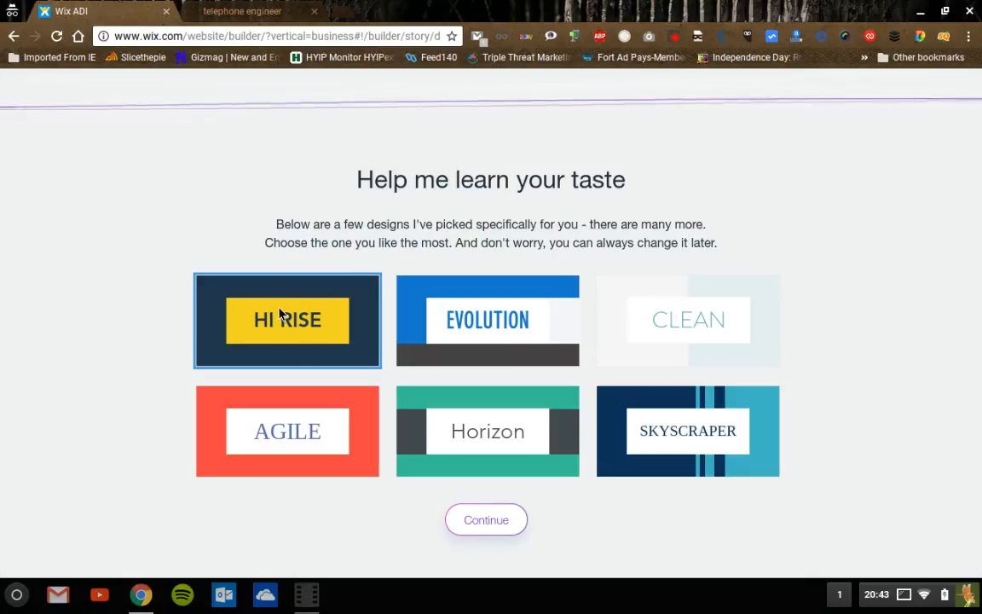
left_click(489, 525)
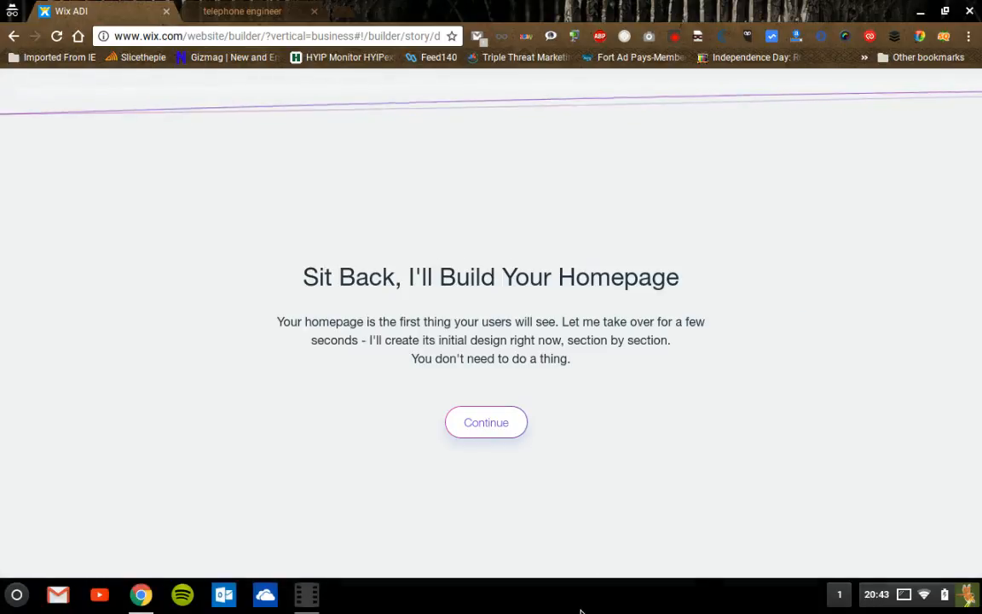
- Open the screen recorder's preview window while ADI generates the SPARKIES homepage
left_click(313, 606)
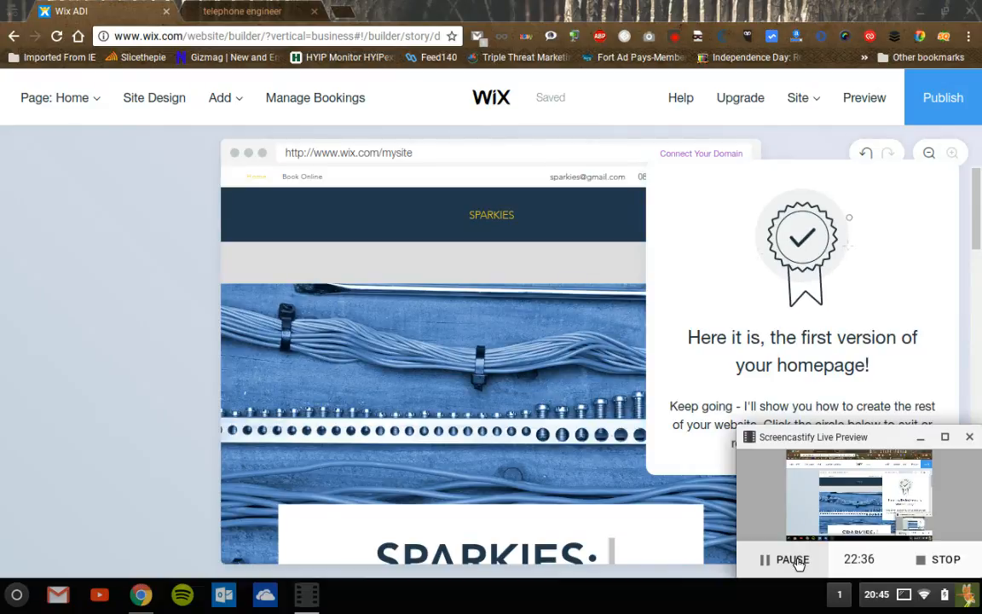
- Return to the editor and dismiss the first-version message, Preview Your Site tip and next-steps list
left_click(689, 574)
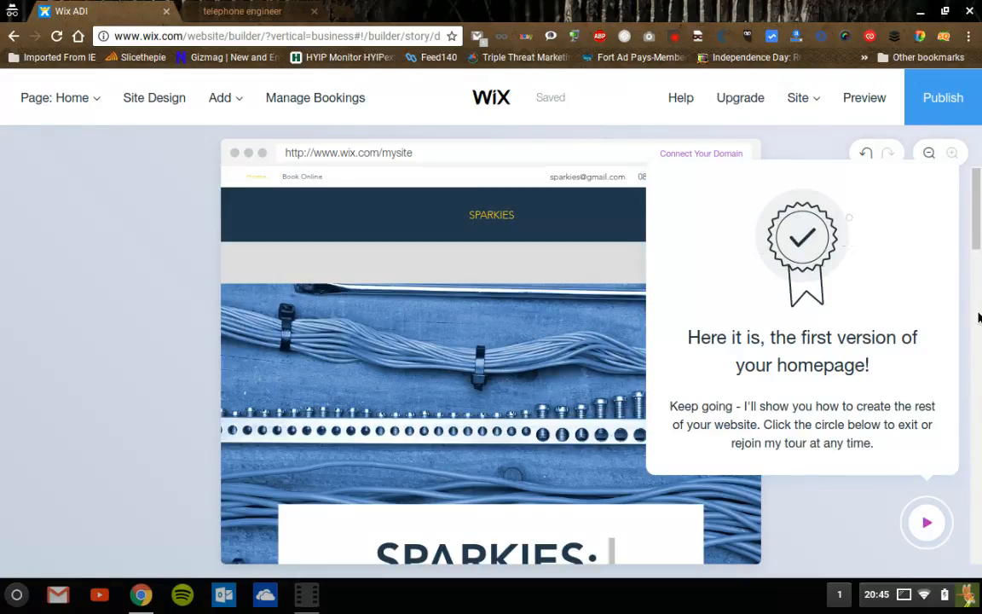
left_click(932, 523)
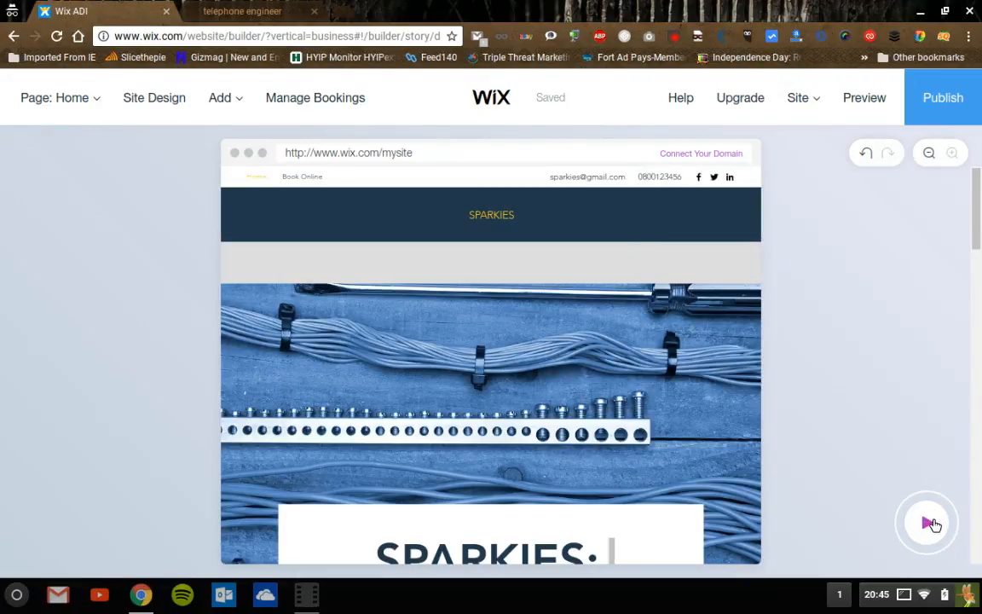
left_click(932, 524)
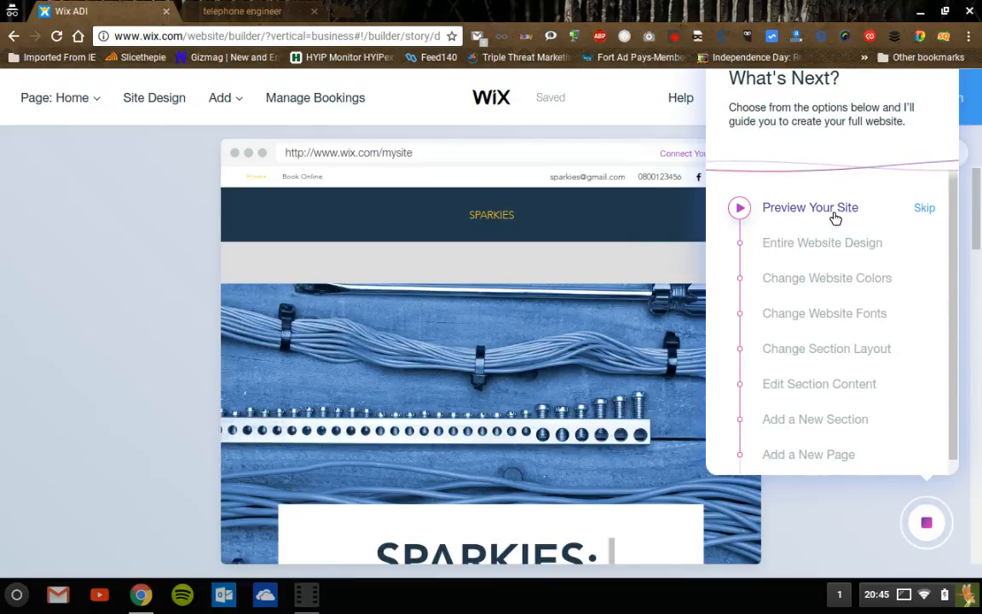
left_click(806, 210)
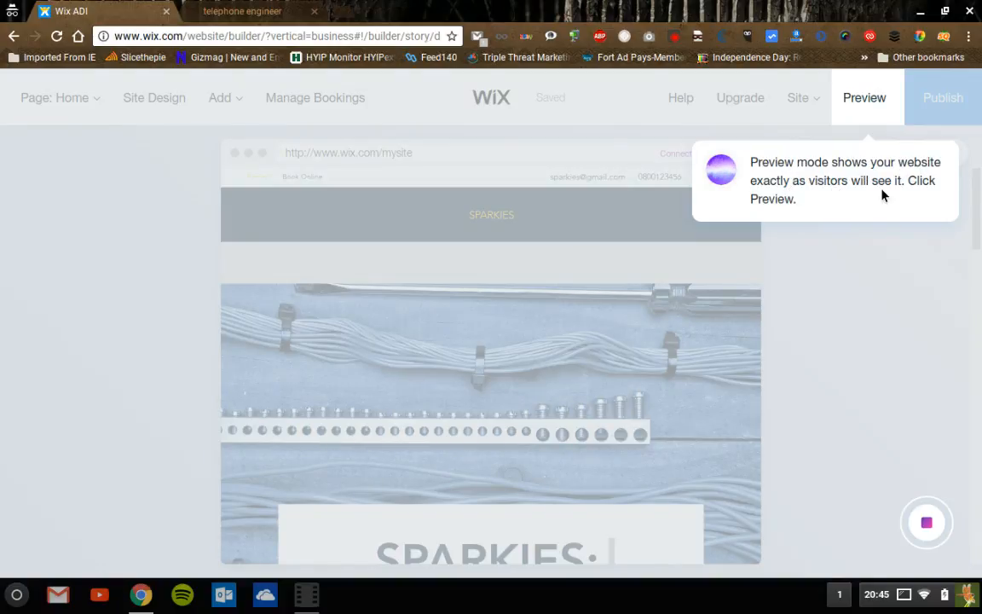
left_click(937, 523)
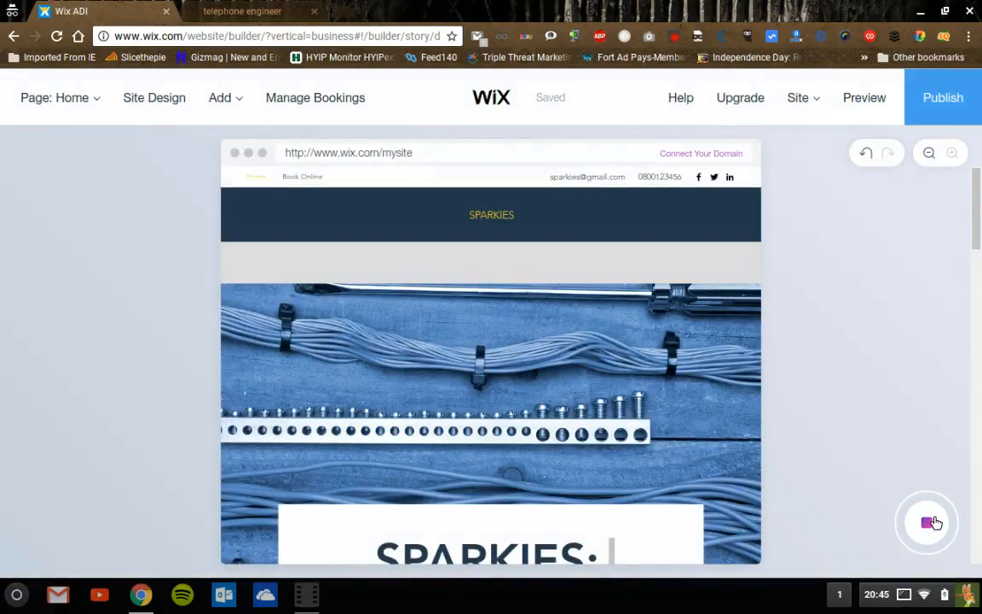
left_click(936, 523)
left_click(626, 143)
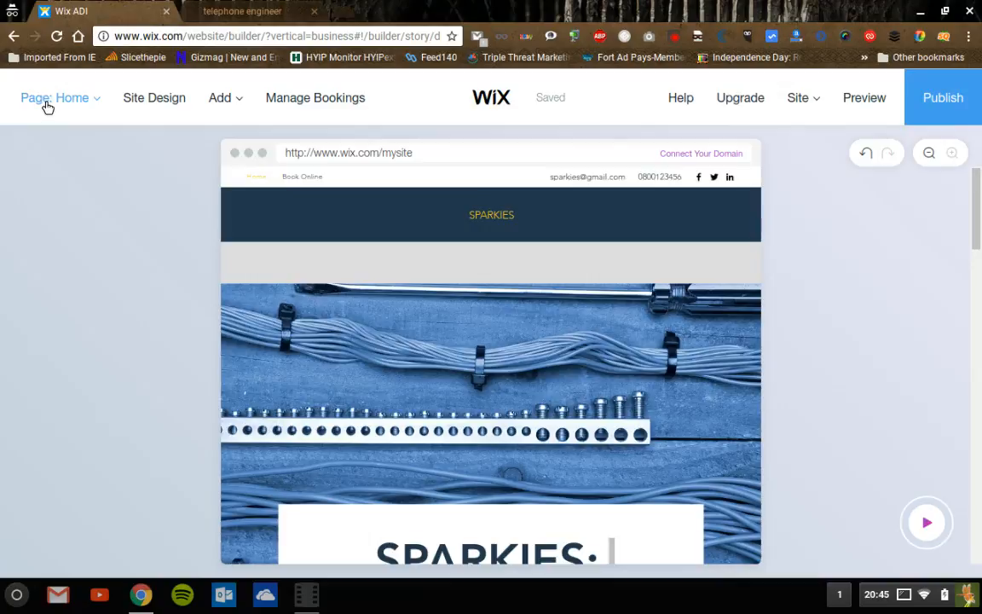
- Open the pages list, switch to the Site Design themes, scroll them, then open Manage Bookings
left_click(101, 109)
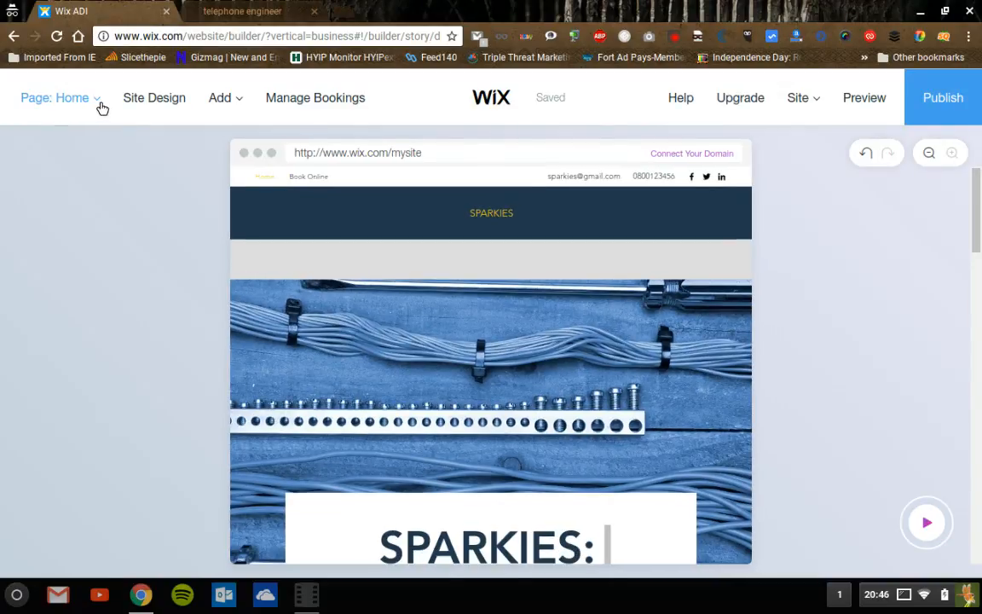
left_click(102, 109)
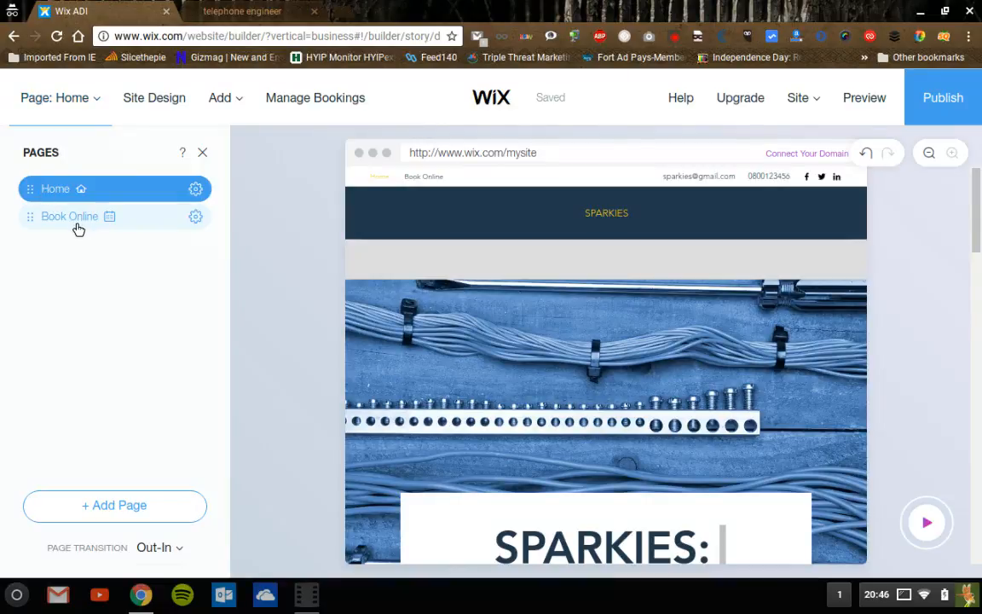
left_click(171, 100)
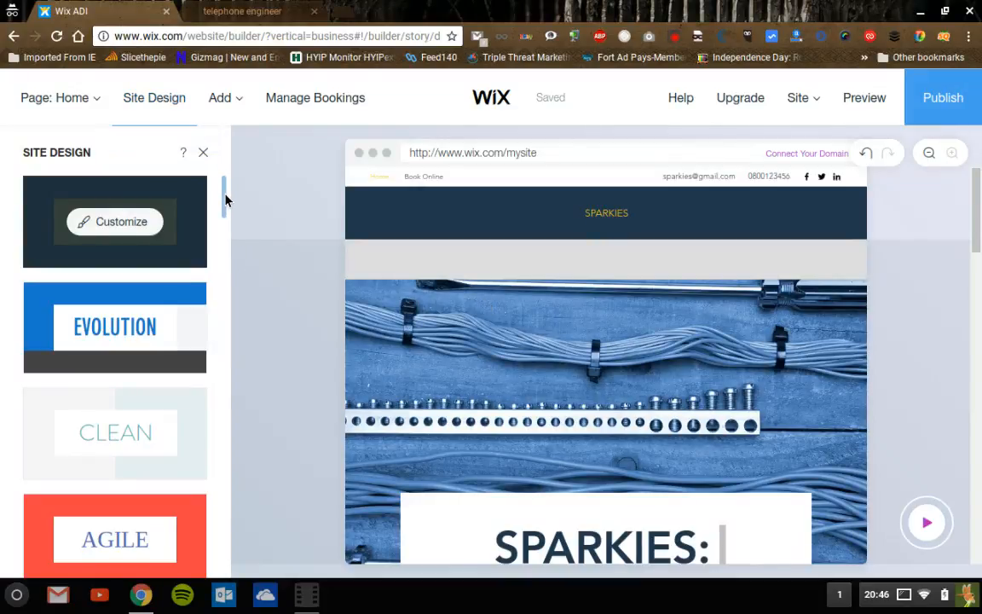
left_click_drag(224, 198, 233, 219)
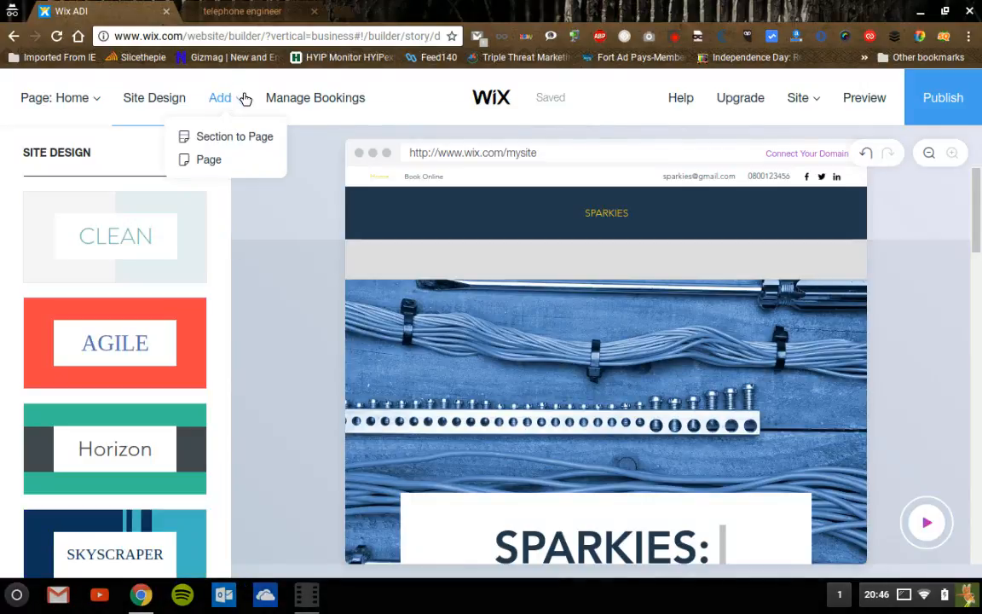
left_click(320, 110)
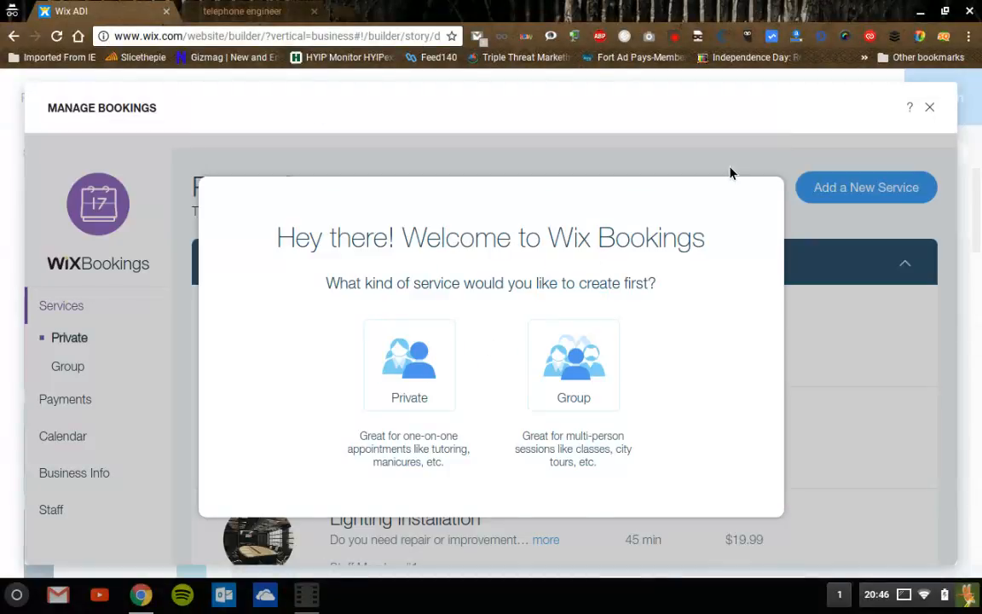
- Close Manage Bookings and preview the SPARKIES site full-width
left_click(931, 108)
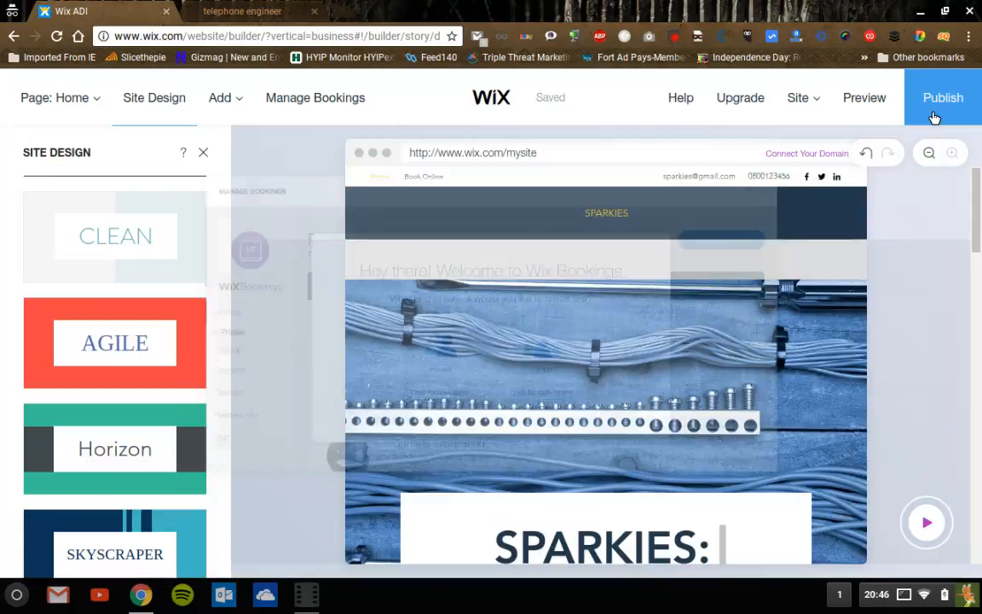
left_click(873, 102)
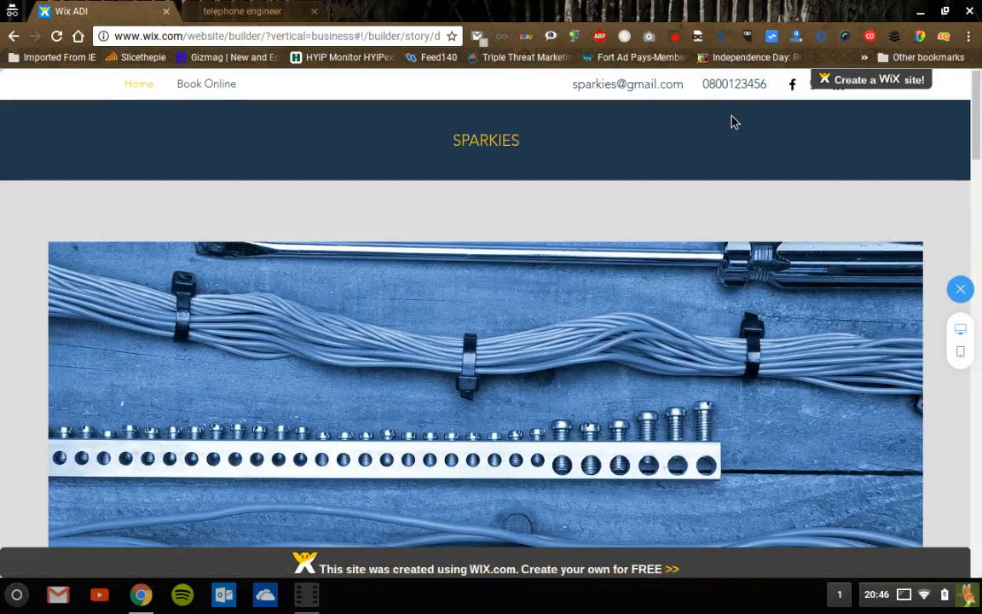
mouse_move(888, 78)
left_click(235, 11)
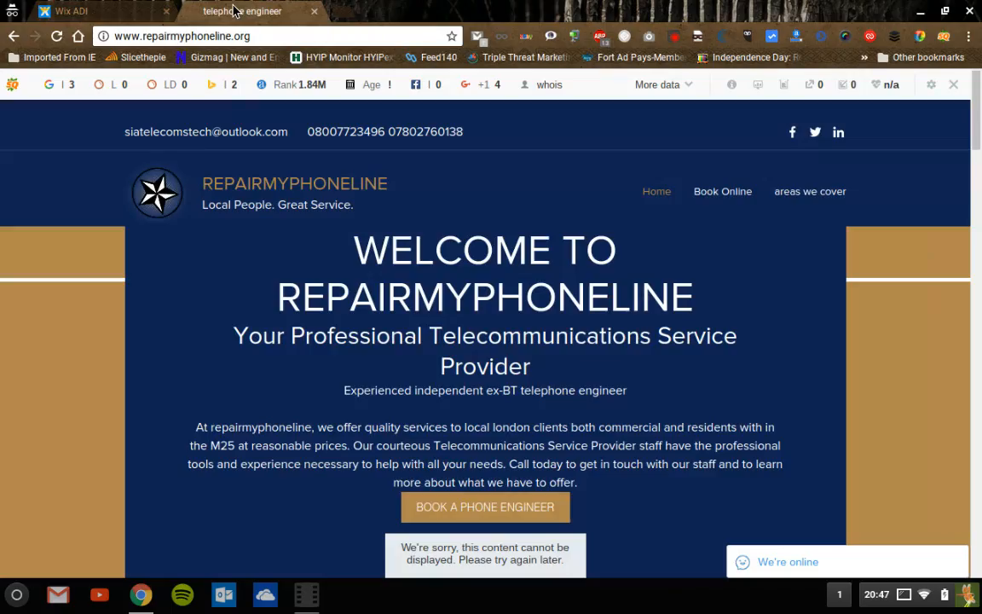
left_click(115, 12)
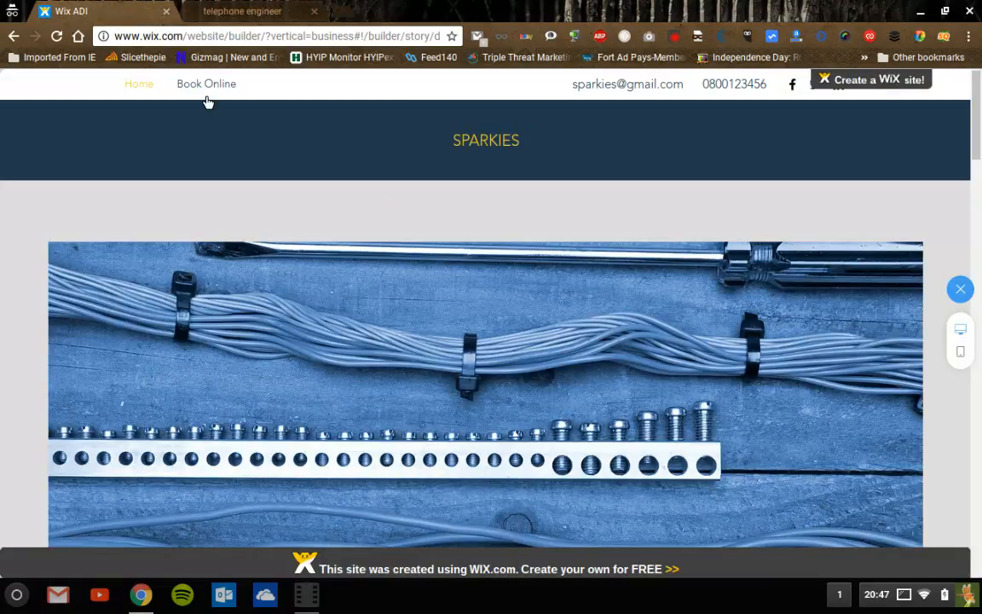
left_click(220, 11)
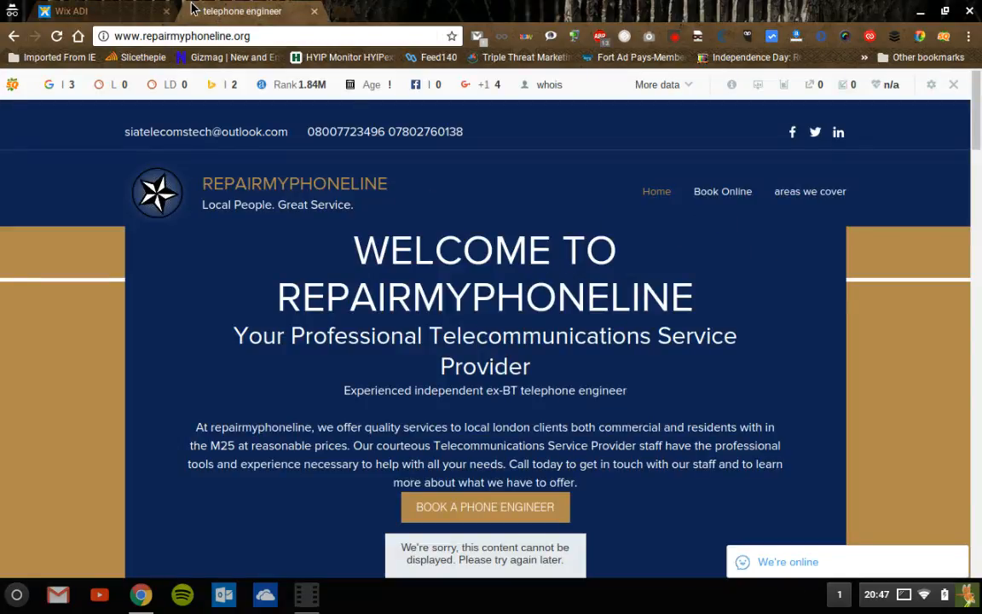
left_click(119, 12)
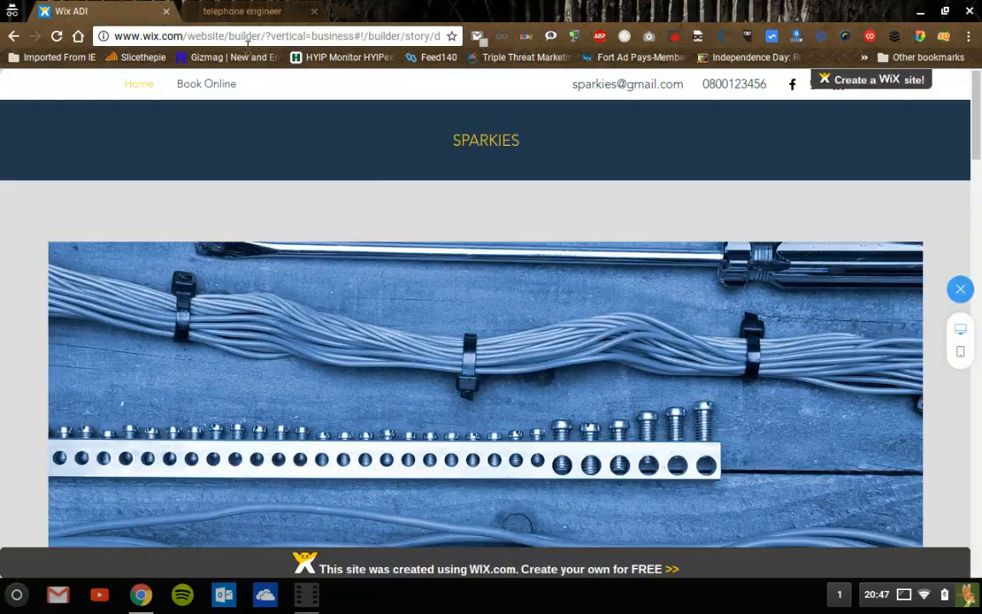
left_click(240, 15)
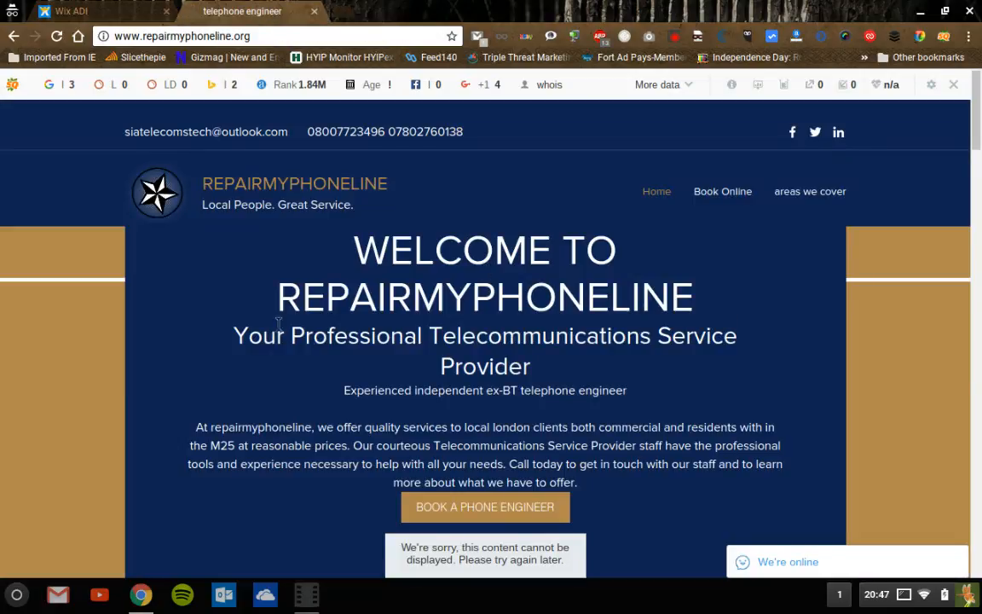
left_click(90, 13)
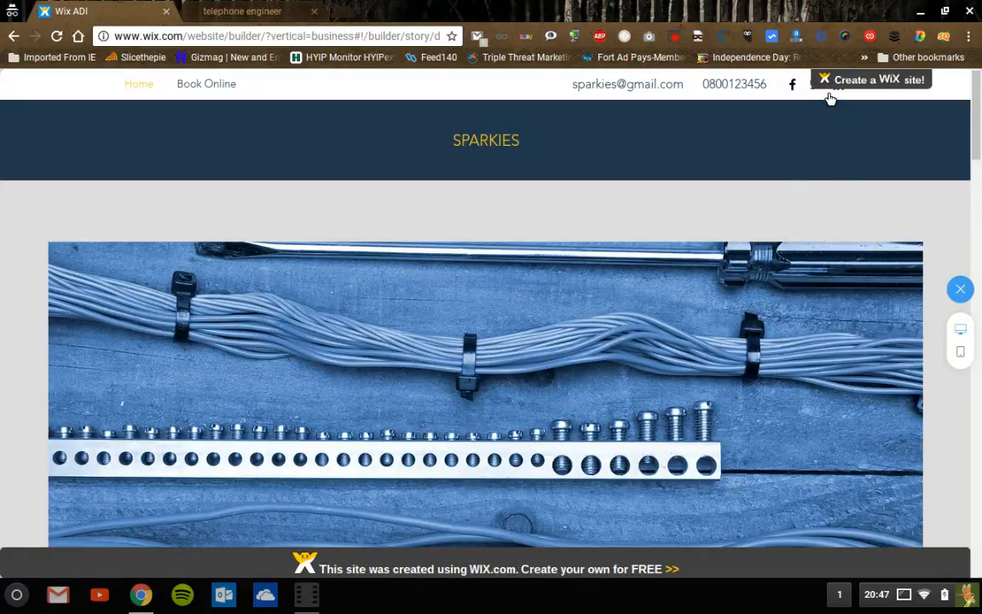
- Scroll the preview down to Circuit Breaker Panel Repair and close the stray extension popup
mouse_move(840, 90)
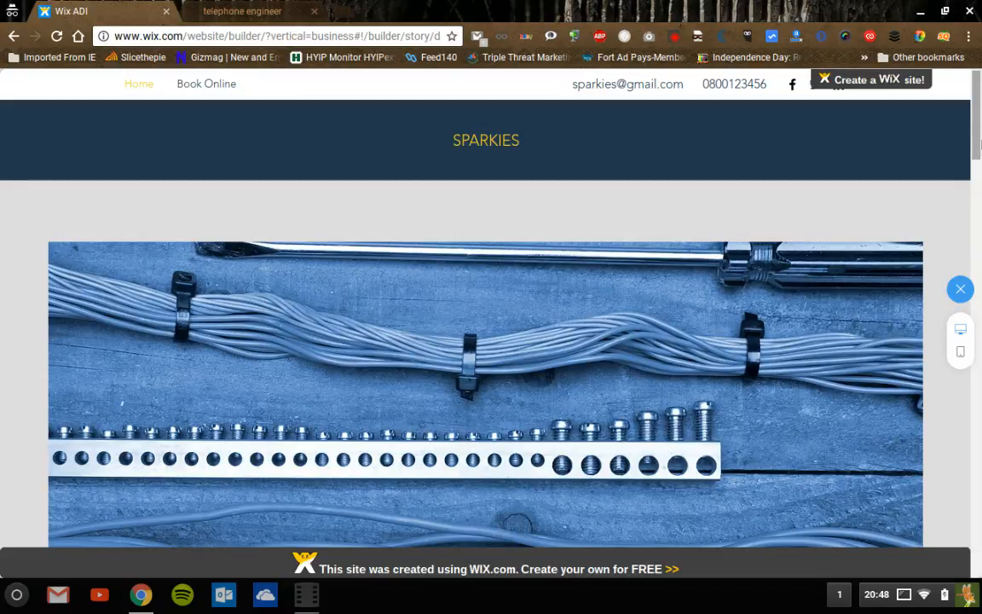
left_click_drag(981, 145, 981, 238)
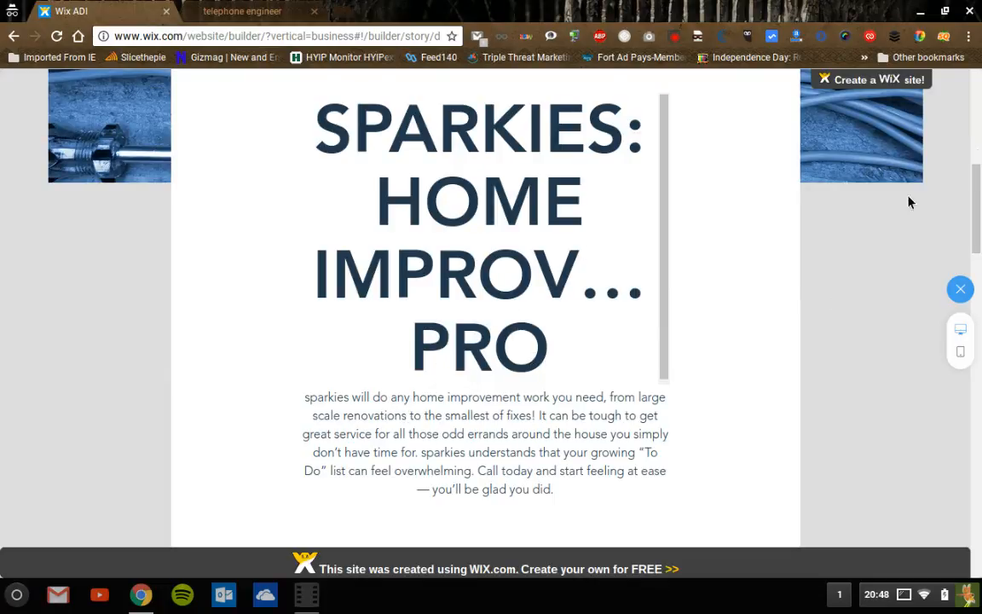
left_click_drag(666, 261, 664, 391)
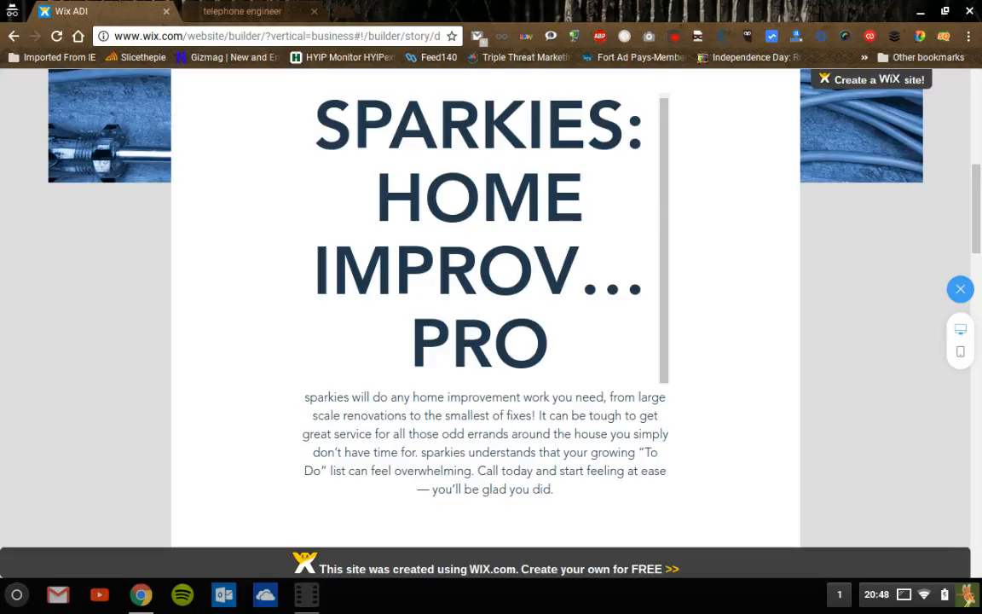
left_click_drag(977, 213, 977, 310)
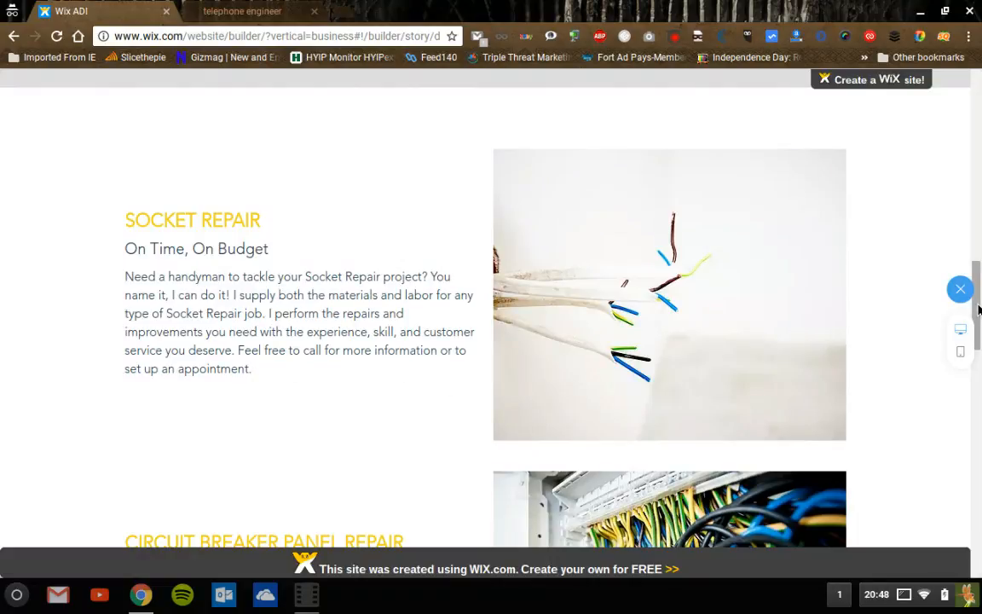
left_click_drag(979, 333, 979, 390)
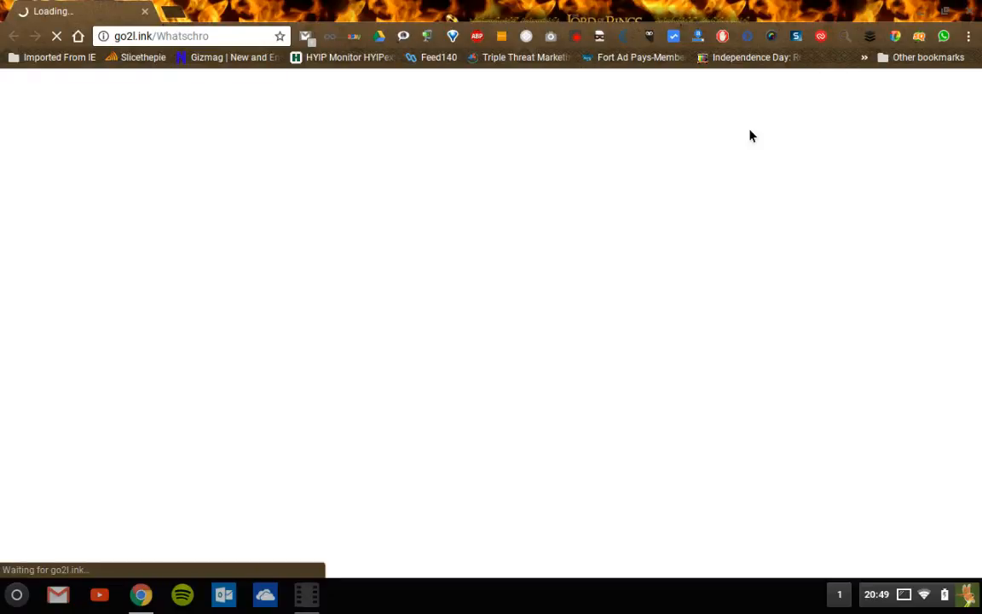
left_click(969, 12)
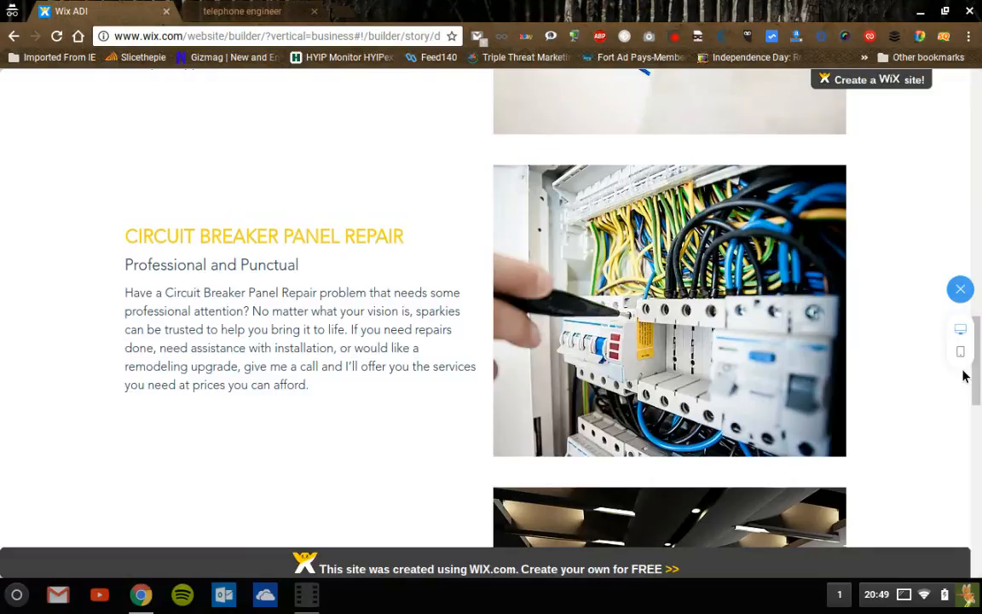
- Scroll past Lighting Installation and the contact form to the footer, then back to the top
scroll(976, 366, "down", 4)
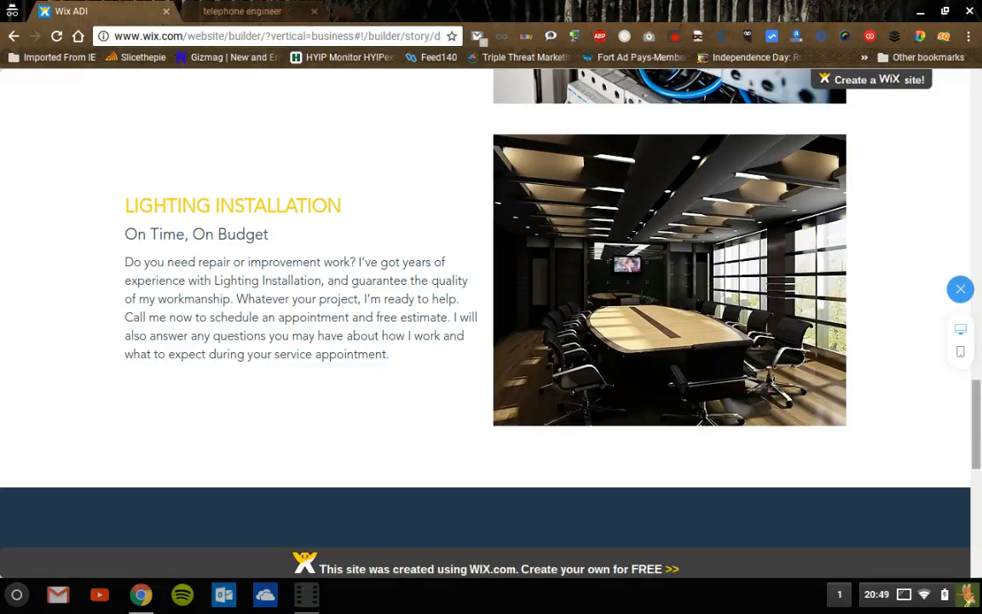
scroll(977, 409, "down", 6)
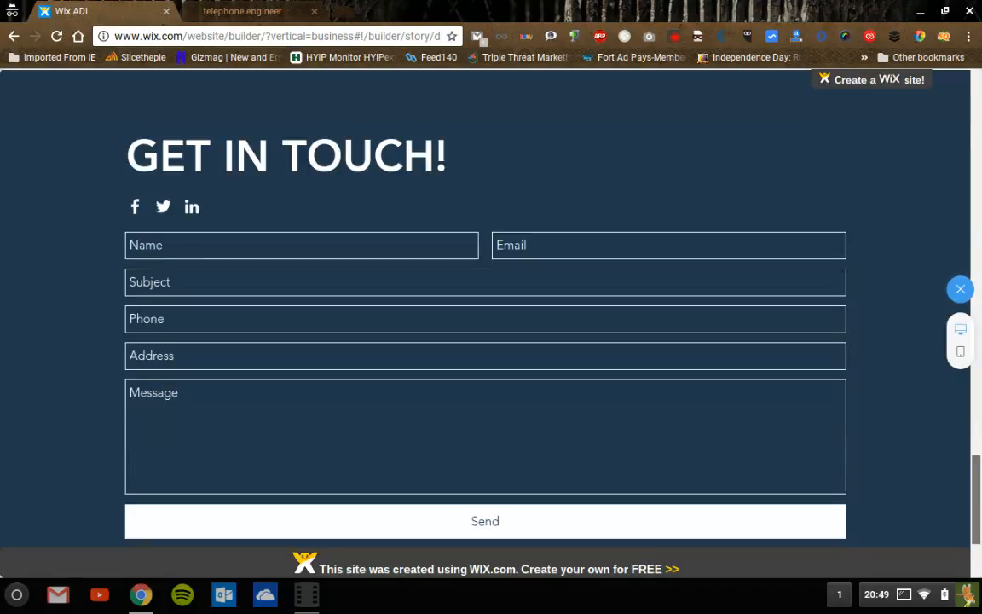
scroll(281, 300, "down", 1)
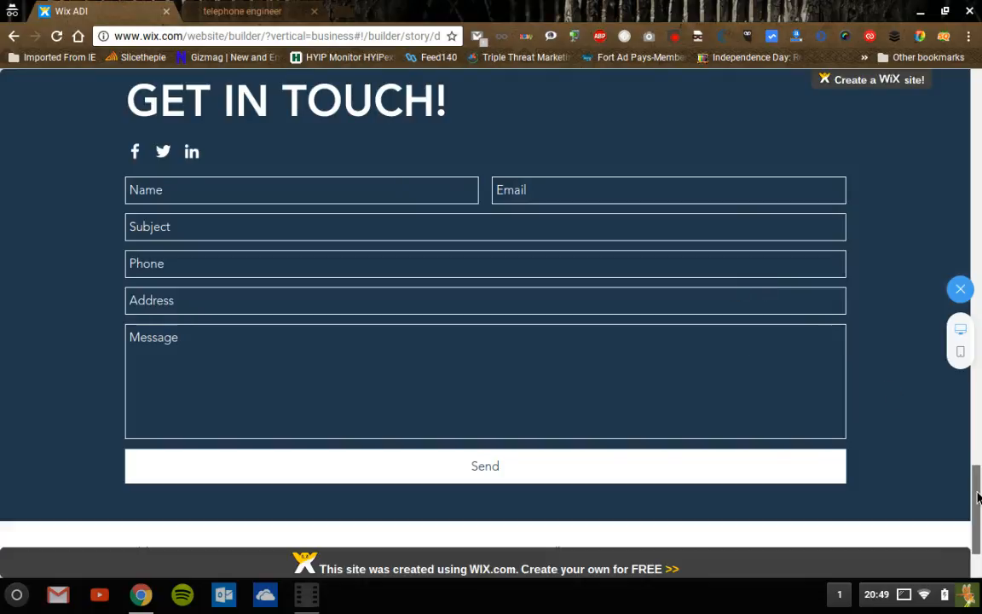
scroll(979, 544, "down", 2)
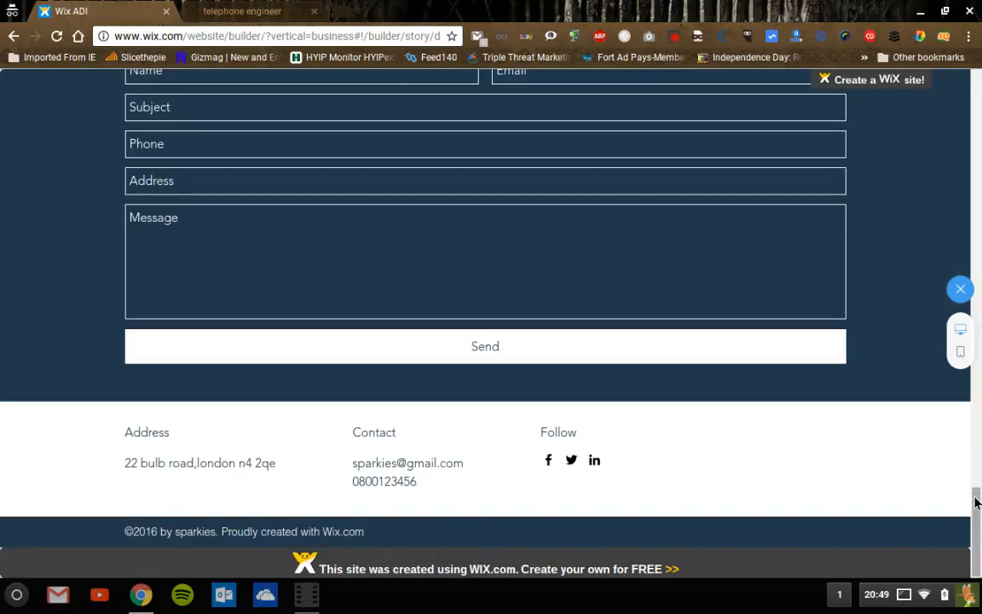
left_click_drag(976, 499, 977, 86)
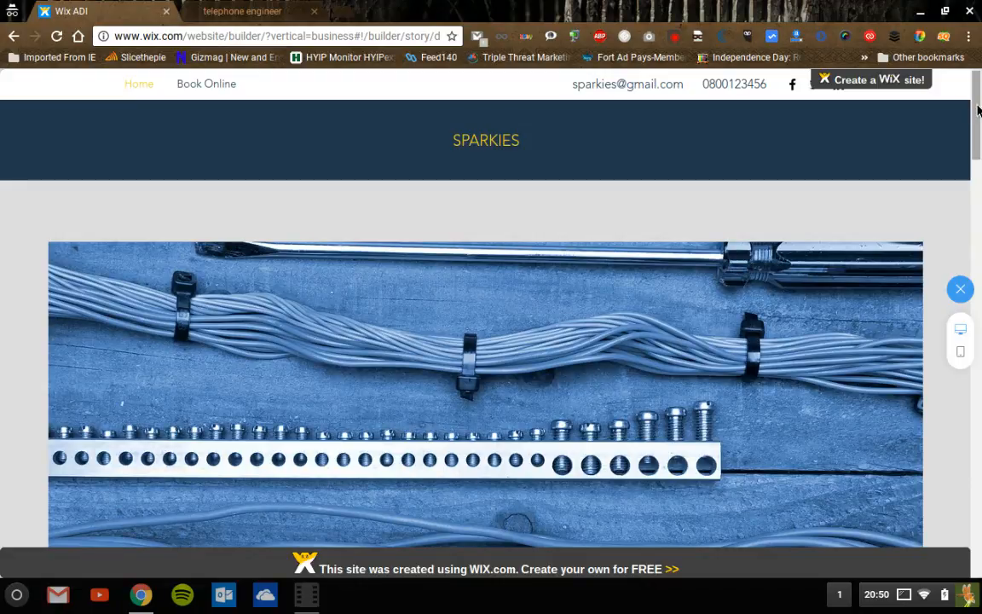
scroll(486, 341, "down", 5)
left_click_drag(976, 116, 970, 78)
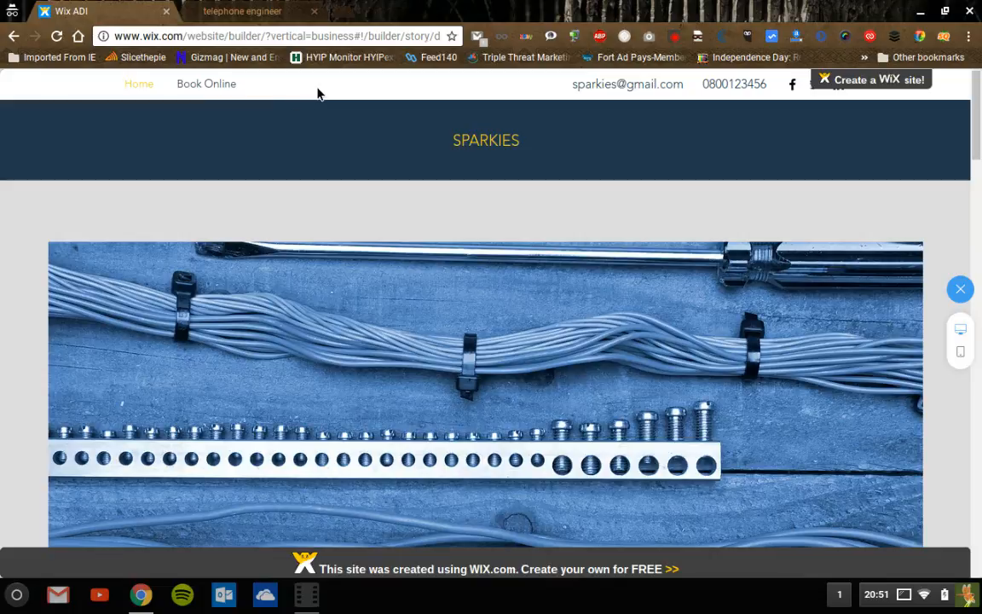
- After a detour to the repairmyphoneline tab, re-enter preview and switch it to the mobile layout
left_click(271, 17)
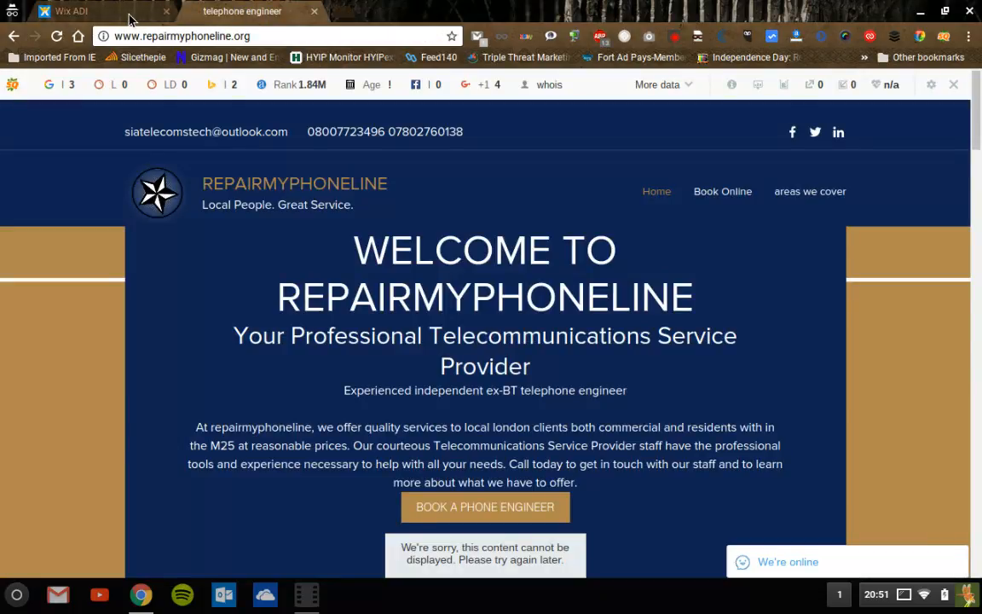
left_click(94, 11)
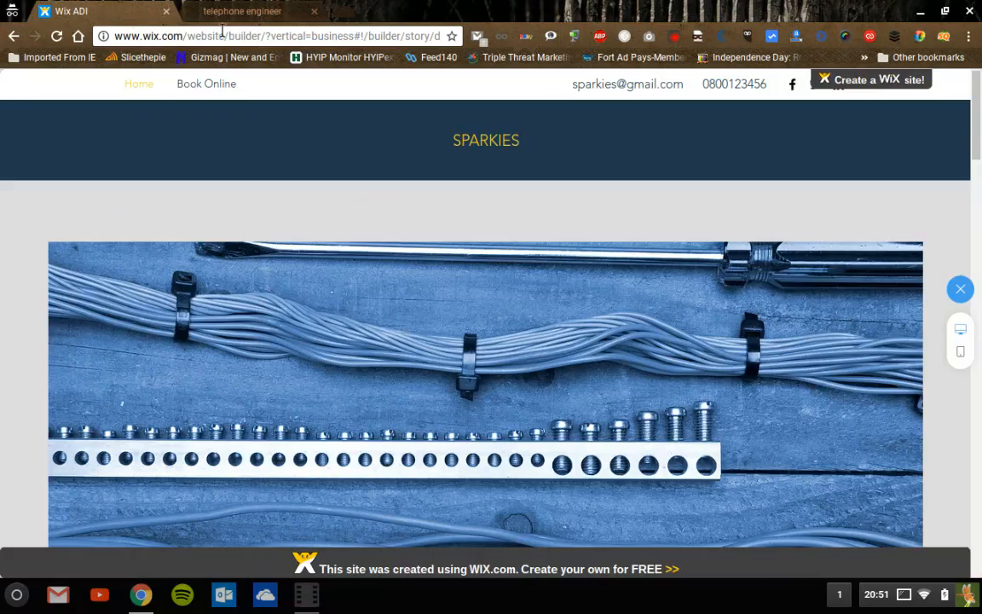
left_click(961, 290)
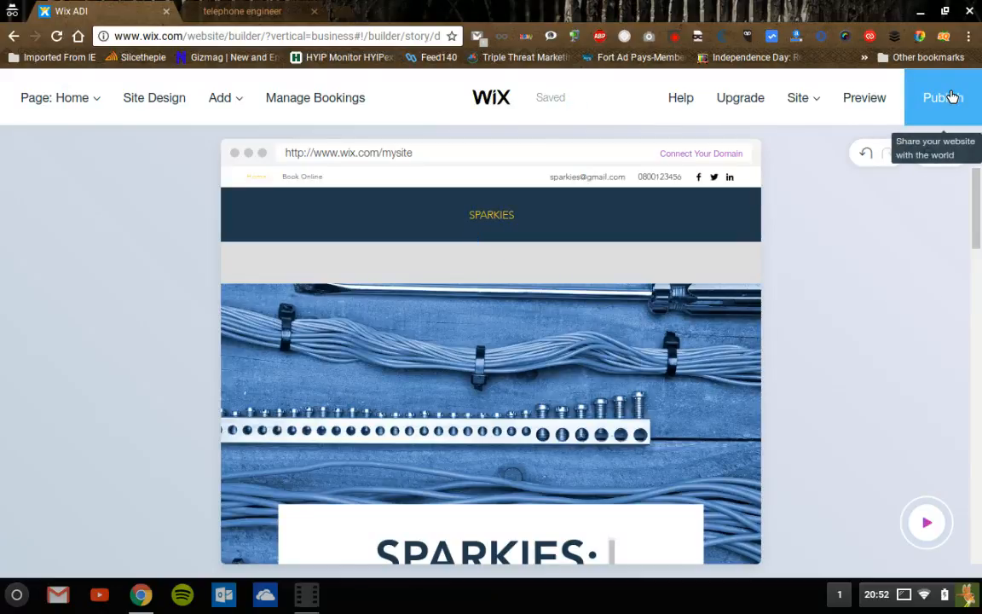
left_click(864, 104)
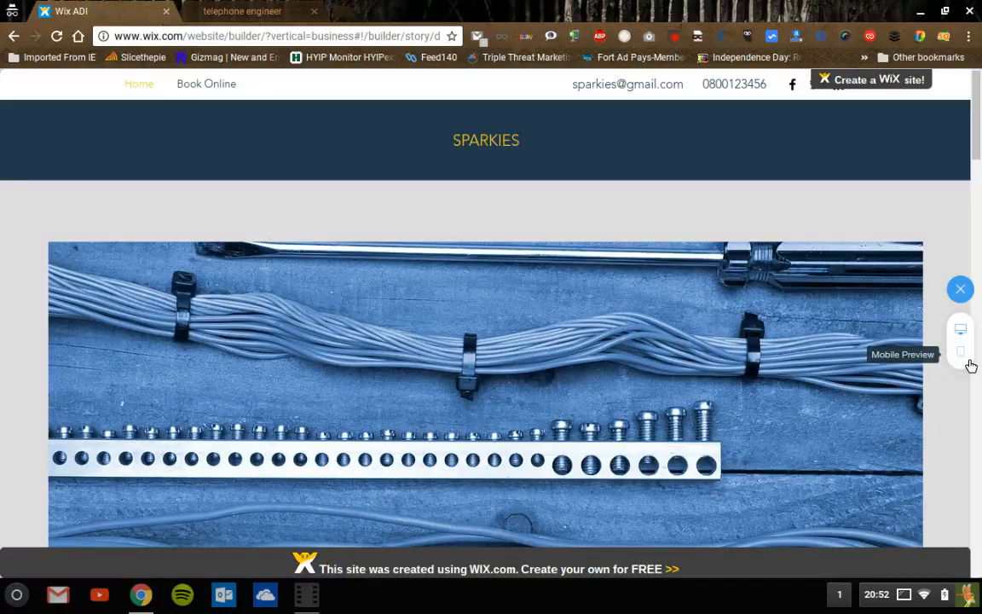
left_click(969, 364)
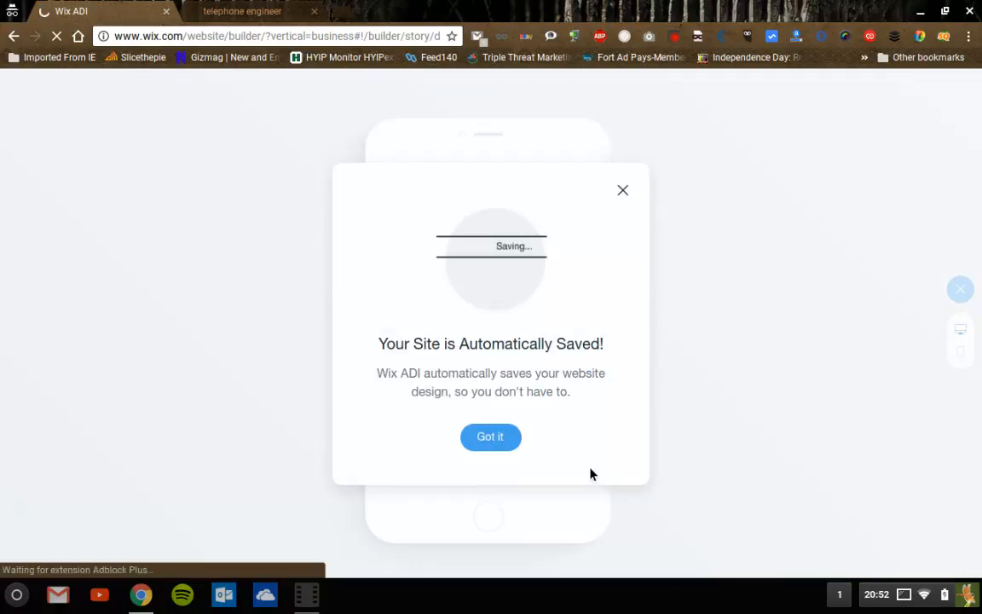
- Dismiss the auto-save notice, scroll the SPARKIES phone preview, then switch back to the desktop layout
left_click(491, 436)
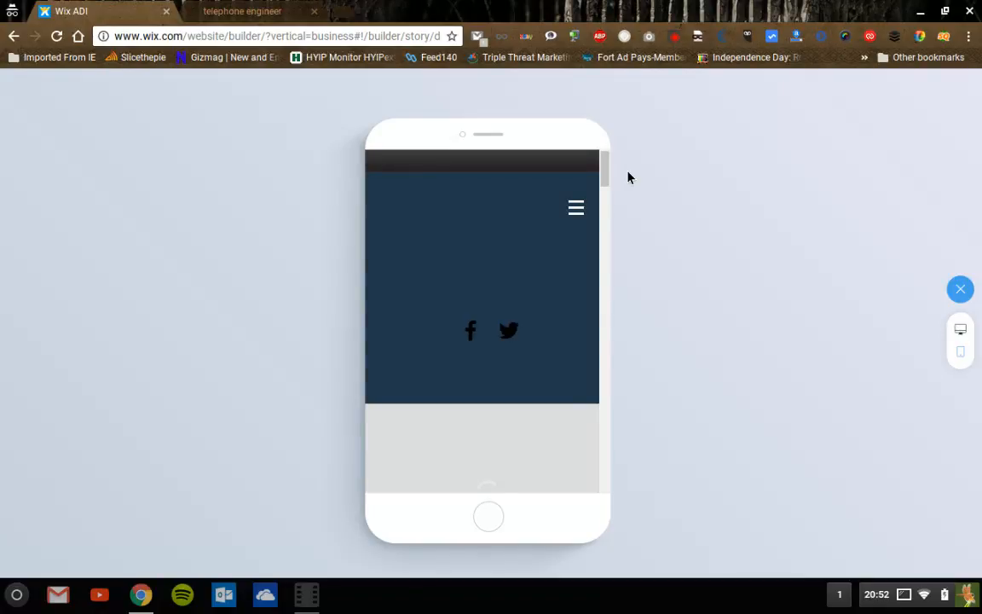
left_click_drag(609, 179, 618, 158)
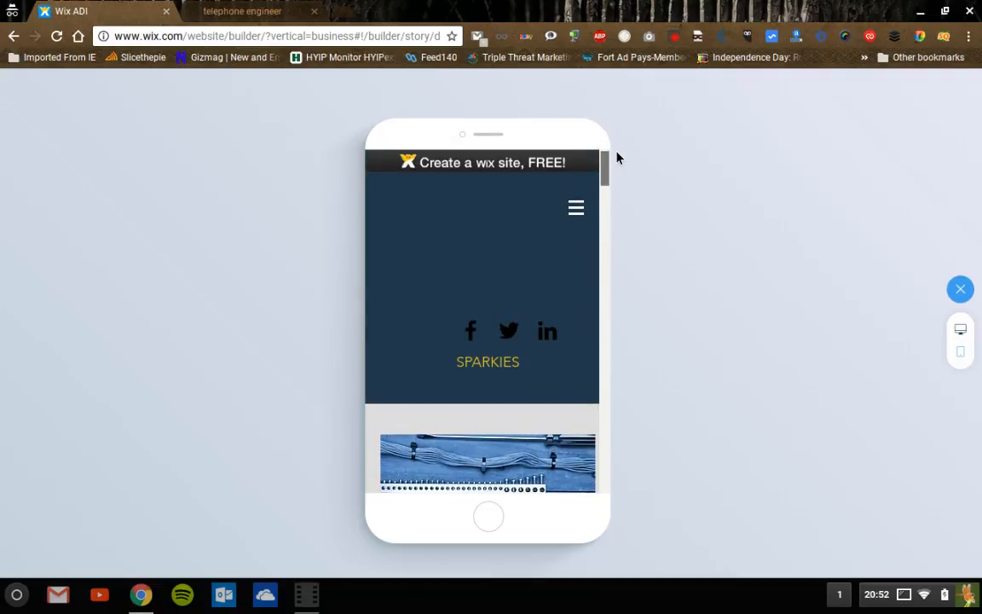
left_click(968, 336)
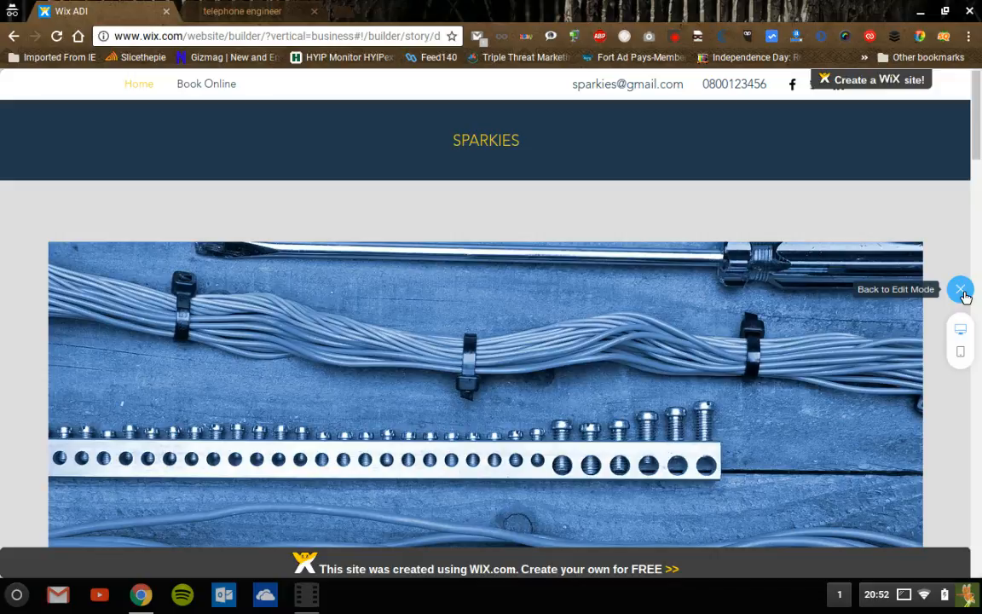
- Close the SPARKIES preview and return to the ADI editor
left_click(962, 289)
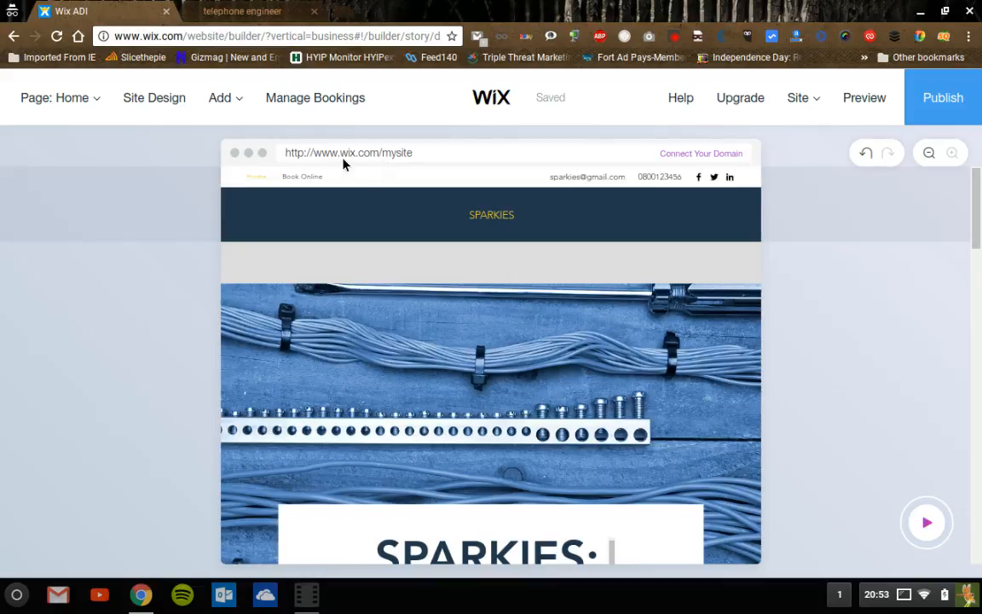
- Choose to get a new domain name from Connect Your Domain, opening the Premium plans page
left_click(723, 156)
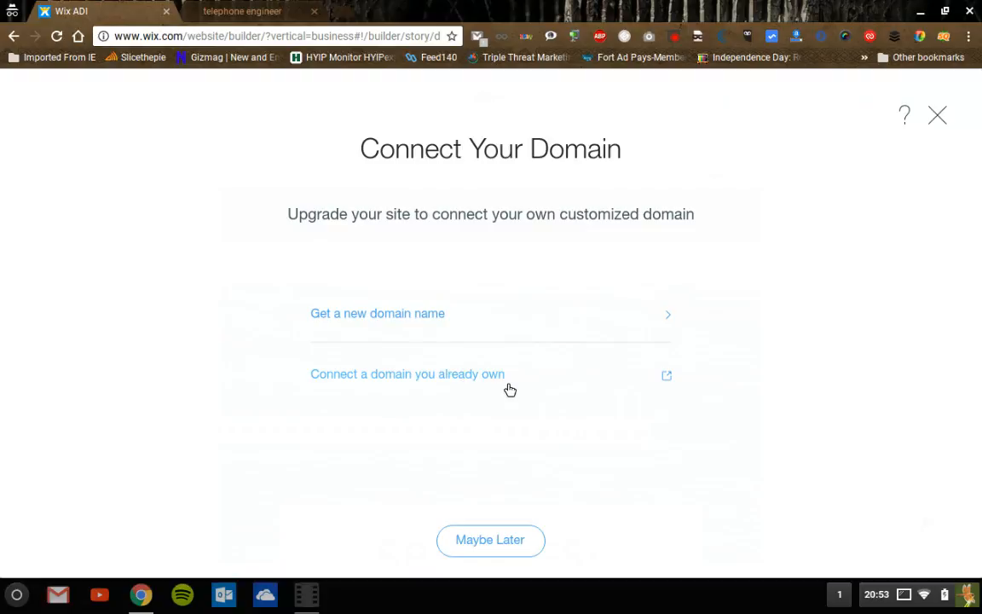
left_click(385, 316)
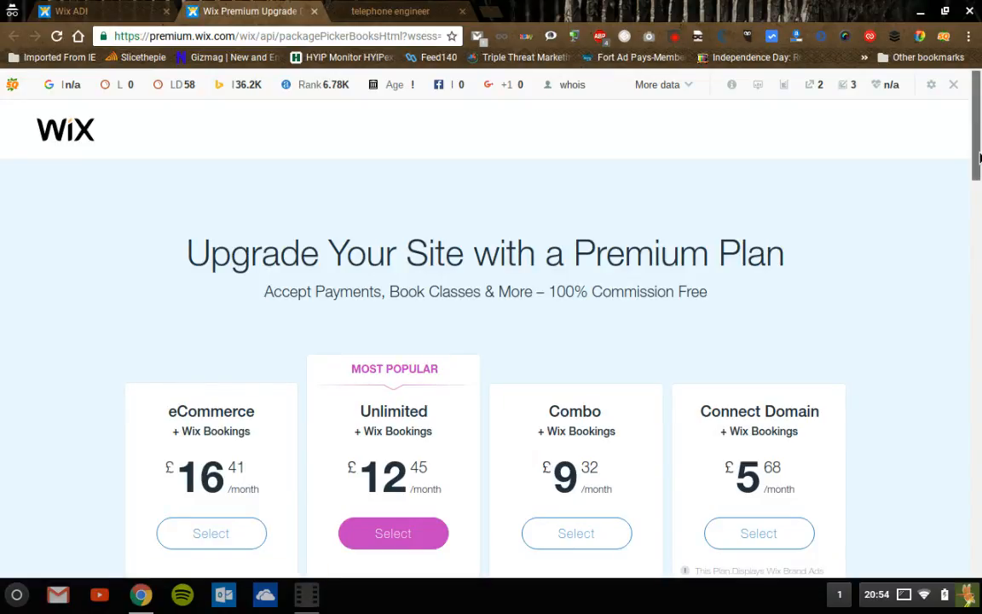
left_click_drag(980, 158, 980, 211)
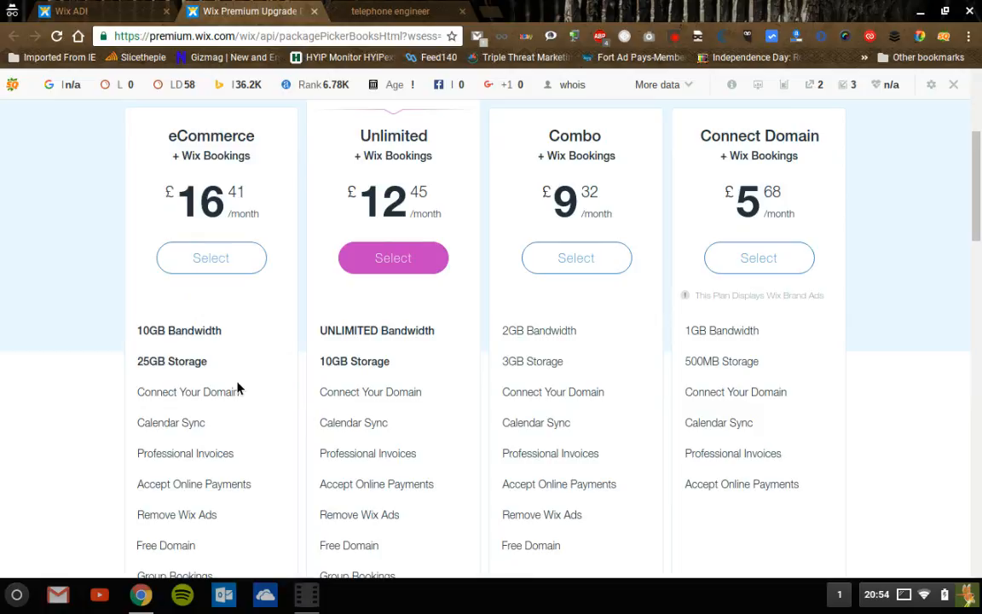
mouse_move(211, 345)
mouse_move(416, 361)
scroll(981, 230, "down", 3)
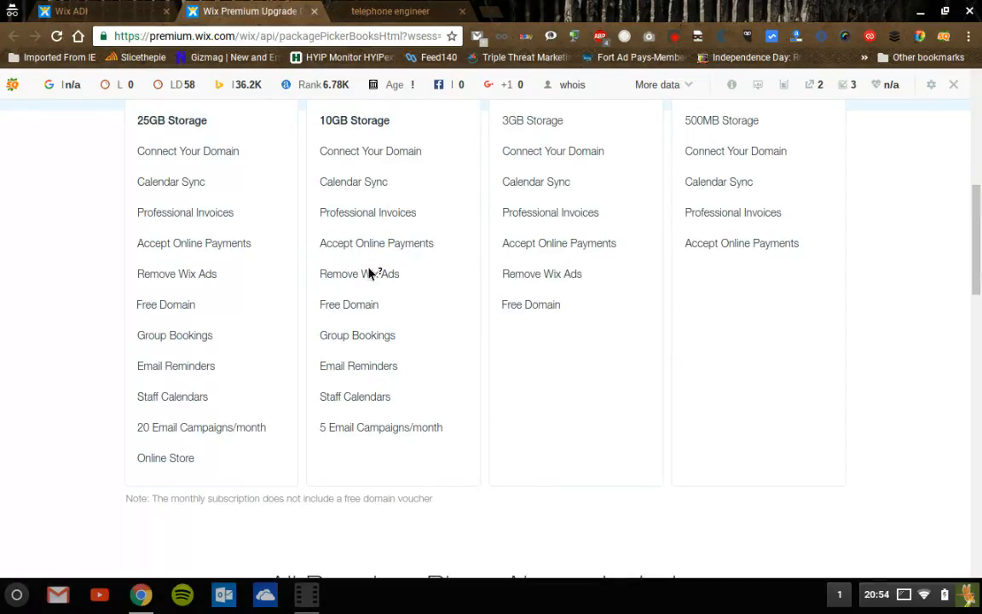
mouse_move(357, 316)
mouse_move(346, 348)
mouse_move(359, 407)
mouse_move(351, 441)
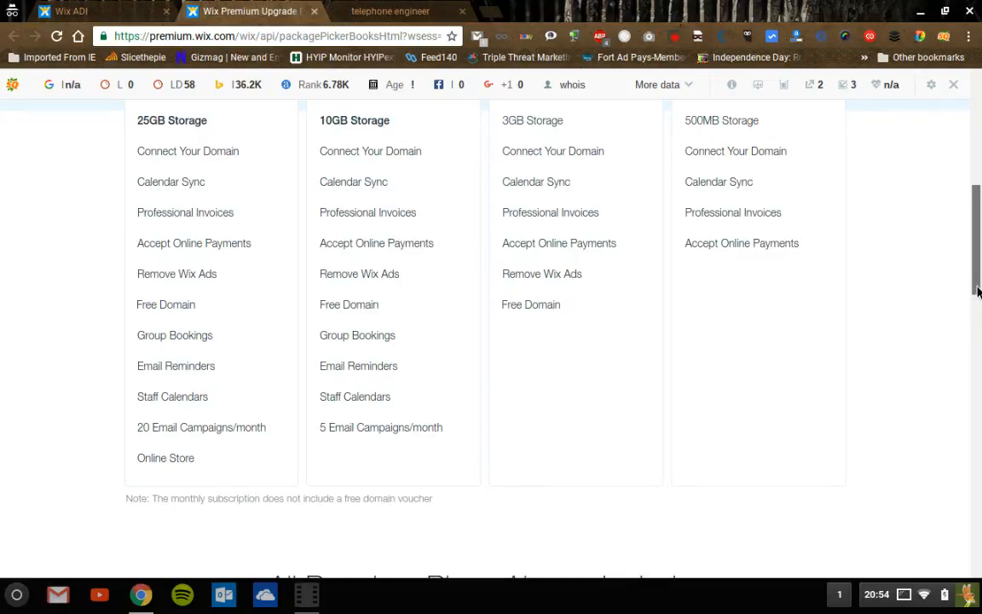
left_click_drag(978, 292, 979, 236)
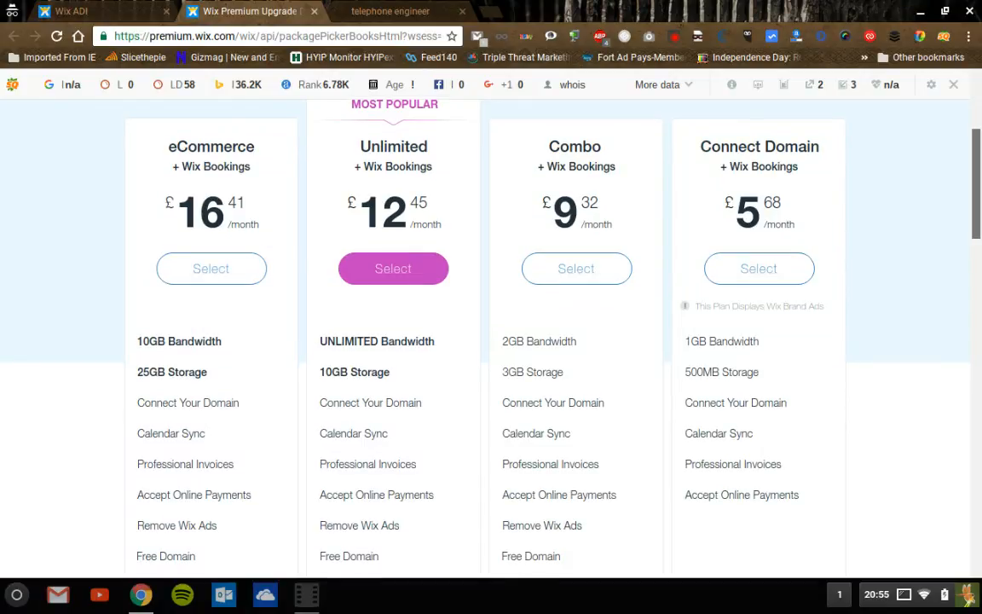
scroll(487, 341, "down", 1)
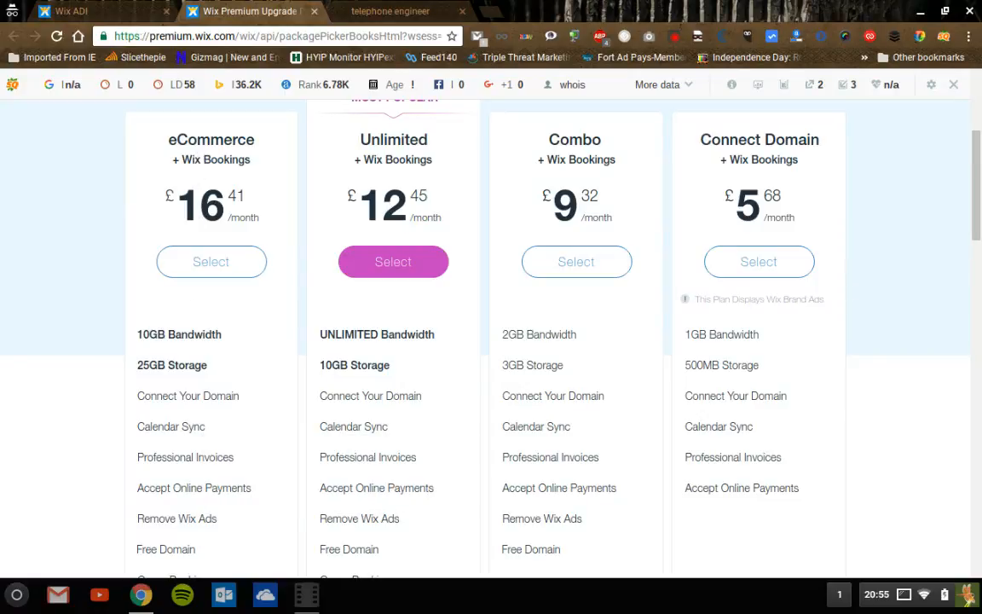
scroll(980, 275, "down", 2)
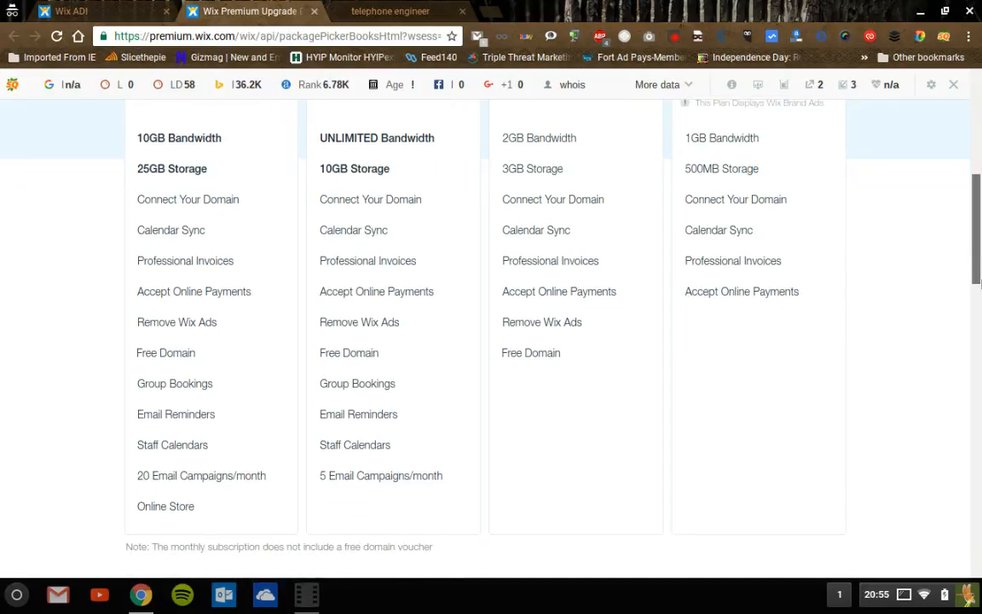
scroll(979, 276, "down", 2)
left_click_drag(978, 310, 959, 459)
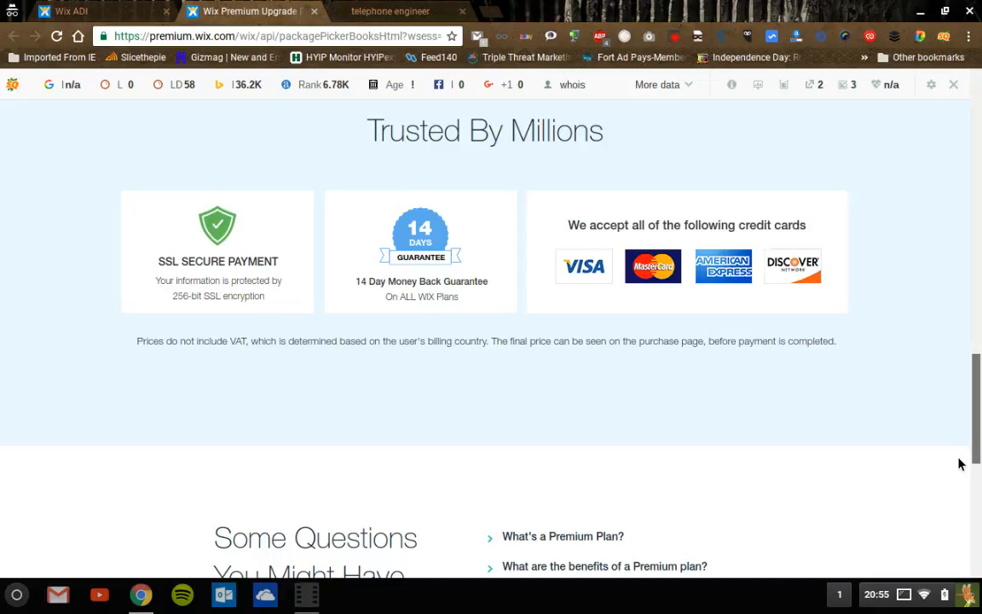
left_click_drag(959, 463, 961, 218)
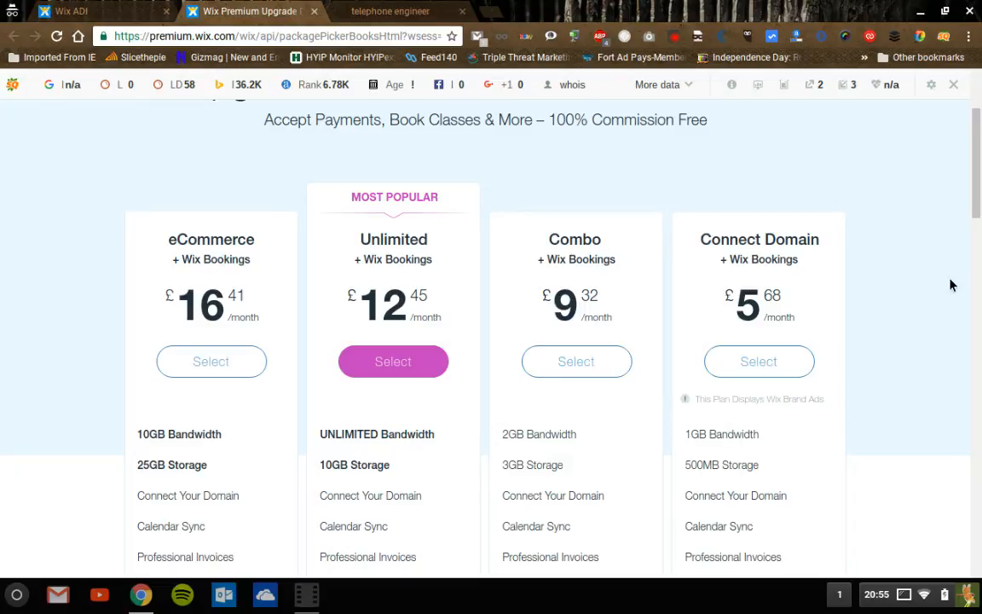
- Select the Unlimited plan and continue with its yearly subscription at £12.45 per month
left_click(389, 365)
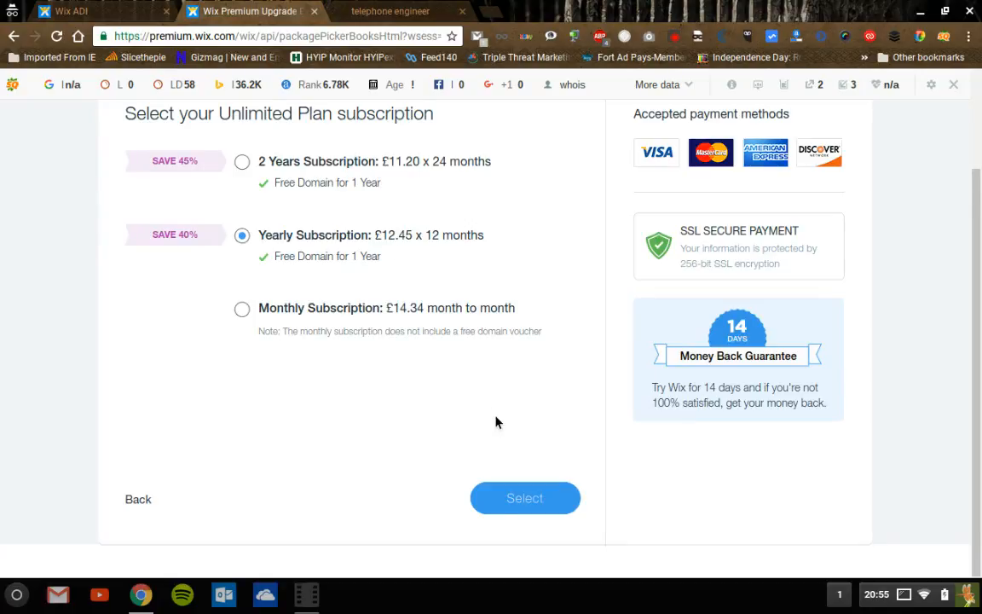
left_click(499, 507)
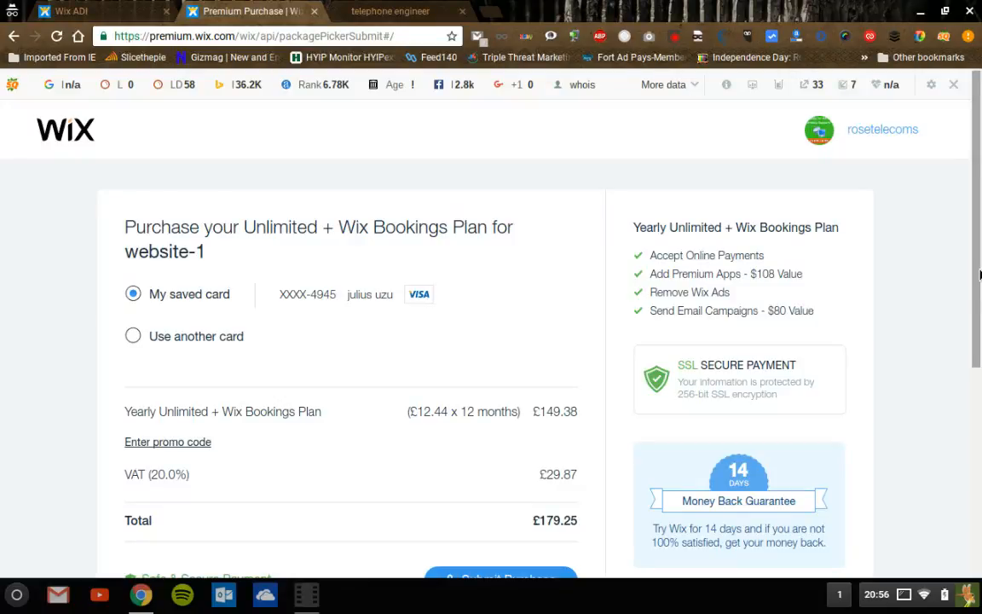
- Scroll the purchase page to view the £179.25 total and the Submit Purchase button
left_click_drag(980, 275, 980, 319)
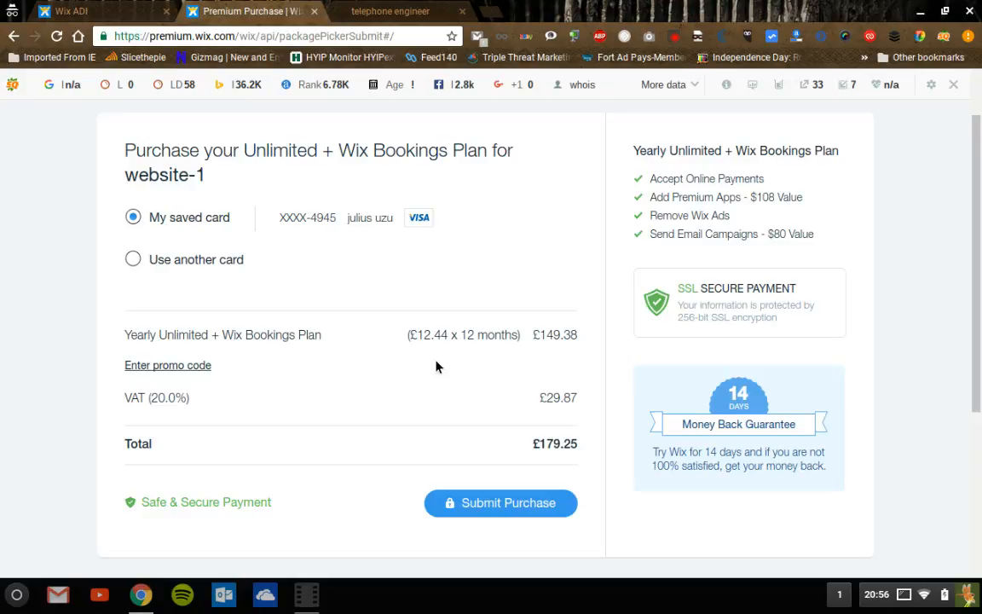
- Close the Premium Purchase tab without buying, confirming Leave on the warning
left_click(126, 14)
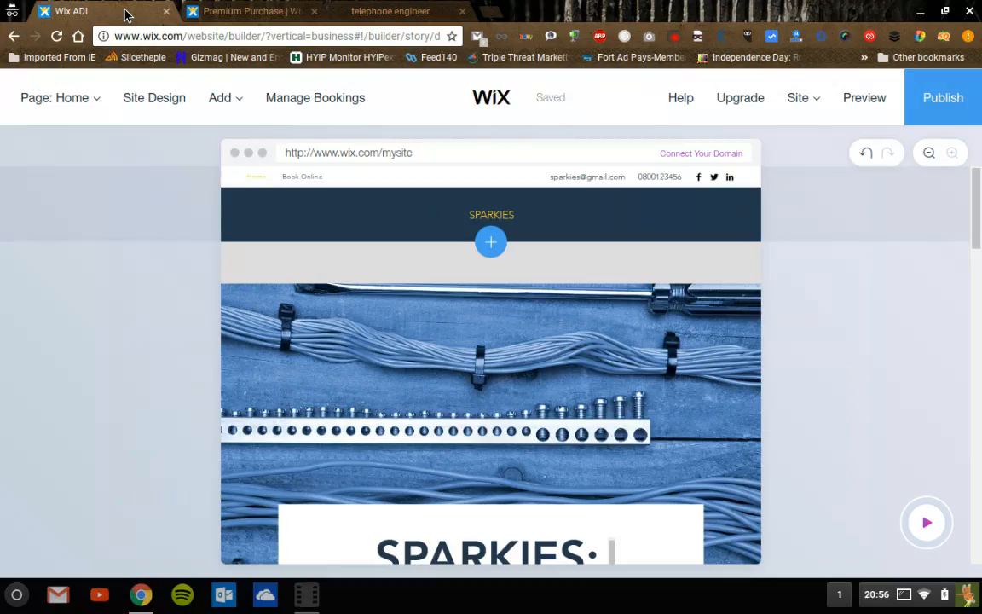
left_click(314, 11)
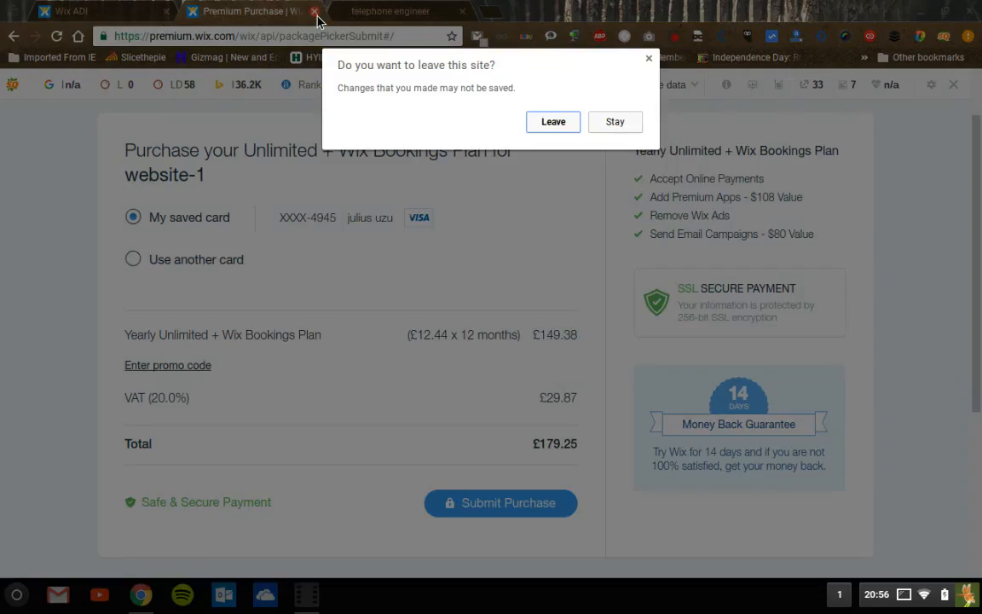
left_click(553, 122)
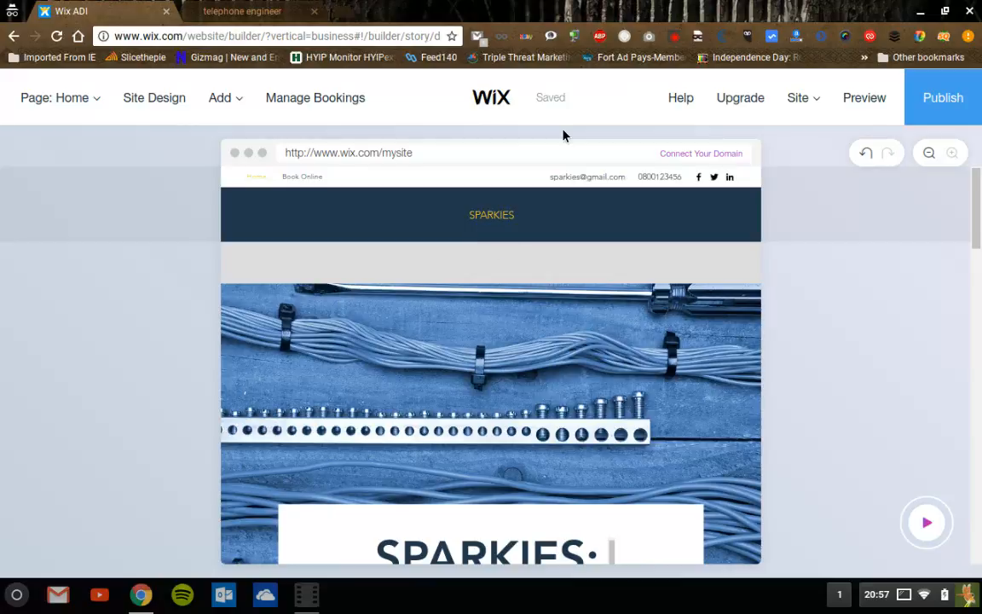
mouse_move(760, 120)
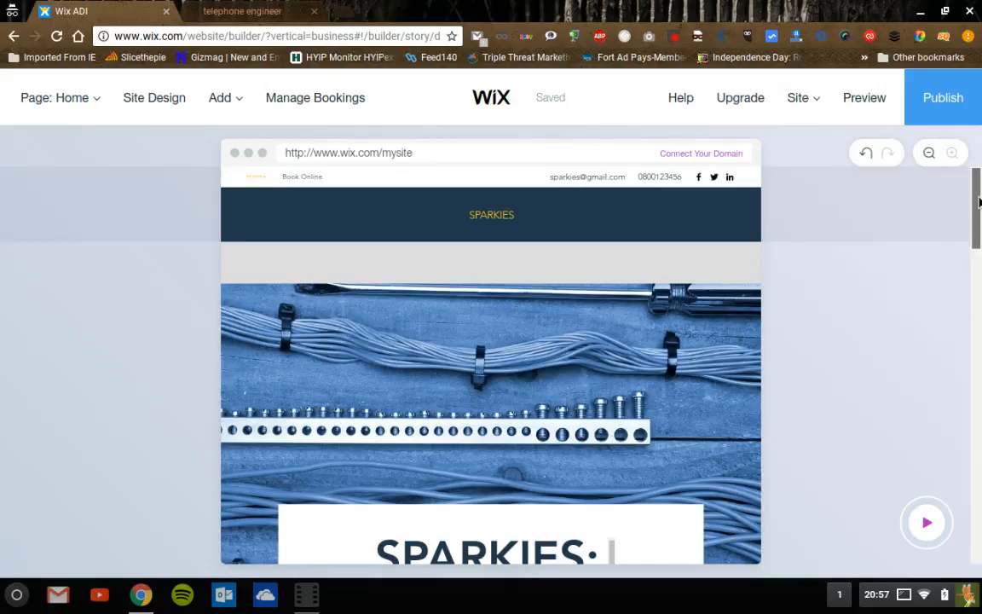
left_click_drag(979, 202, 979, 208)
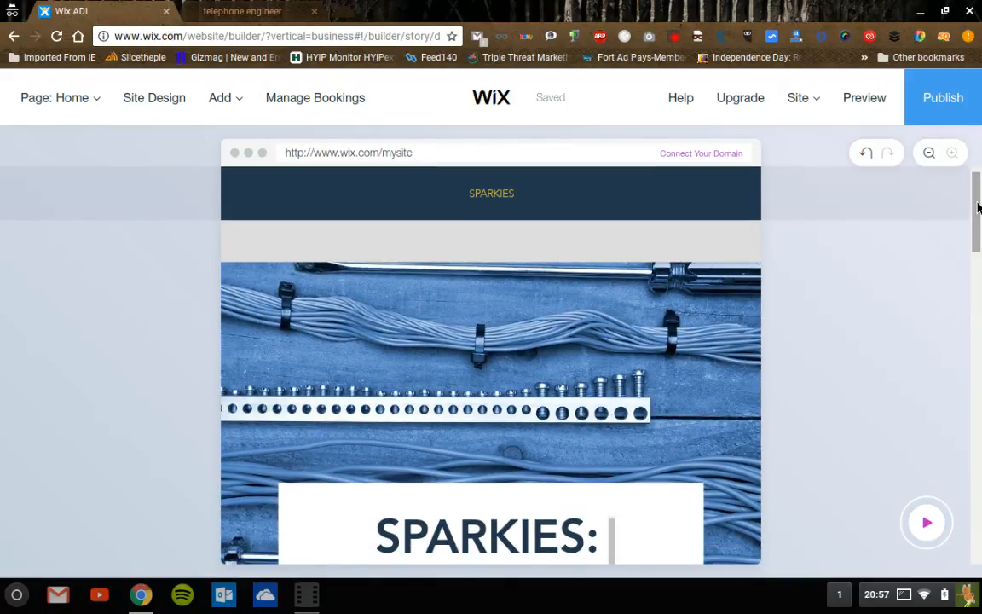
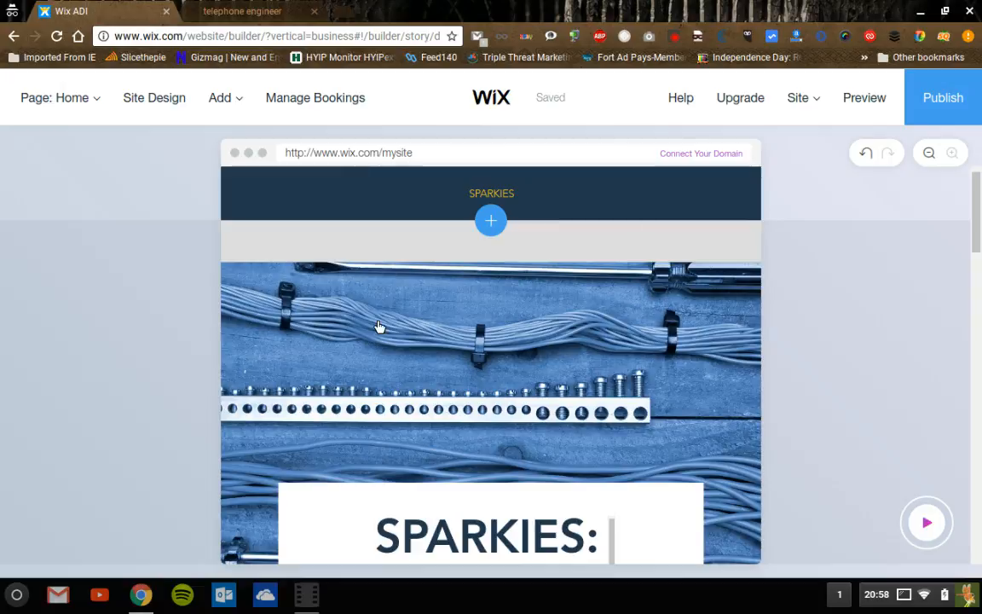
- Edit the header's Business Name field so it reads 'sparkies londons electricans'
scroll(491, 359, "down", 6)
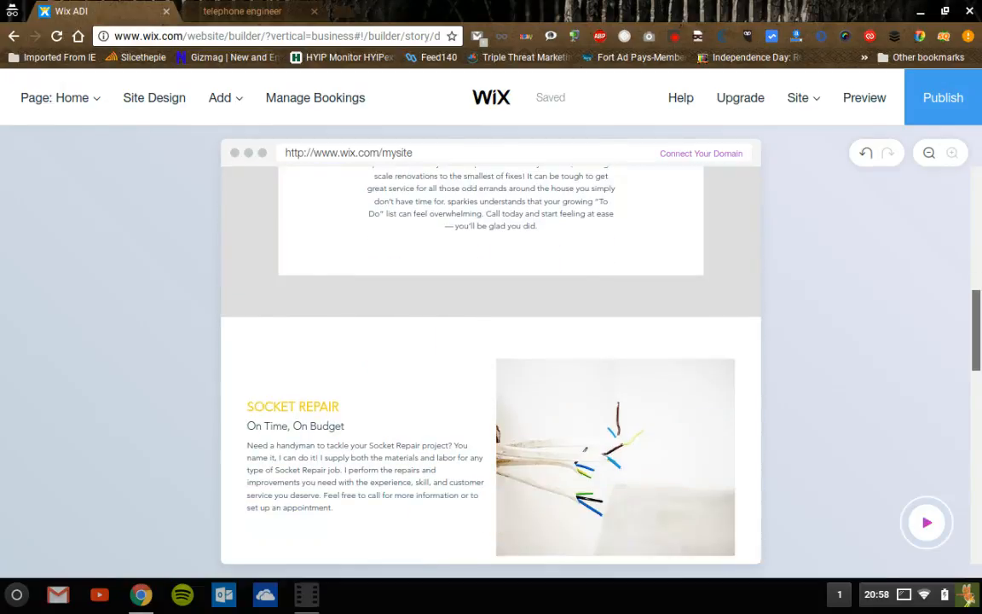
left_click_drag(977, 316, 976, 215)
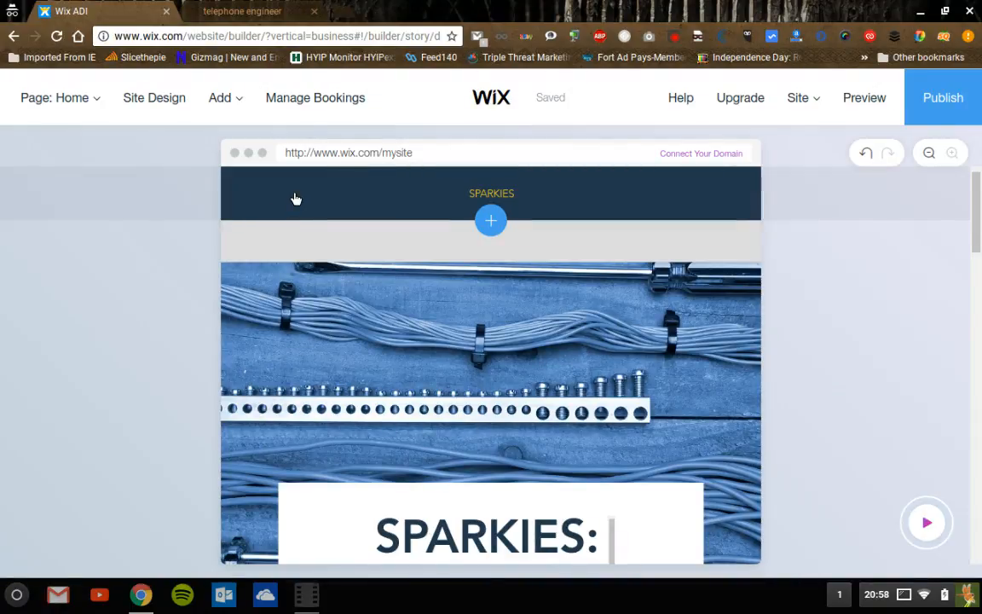
scroll(296, 197, "up", 1)
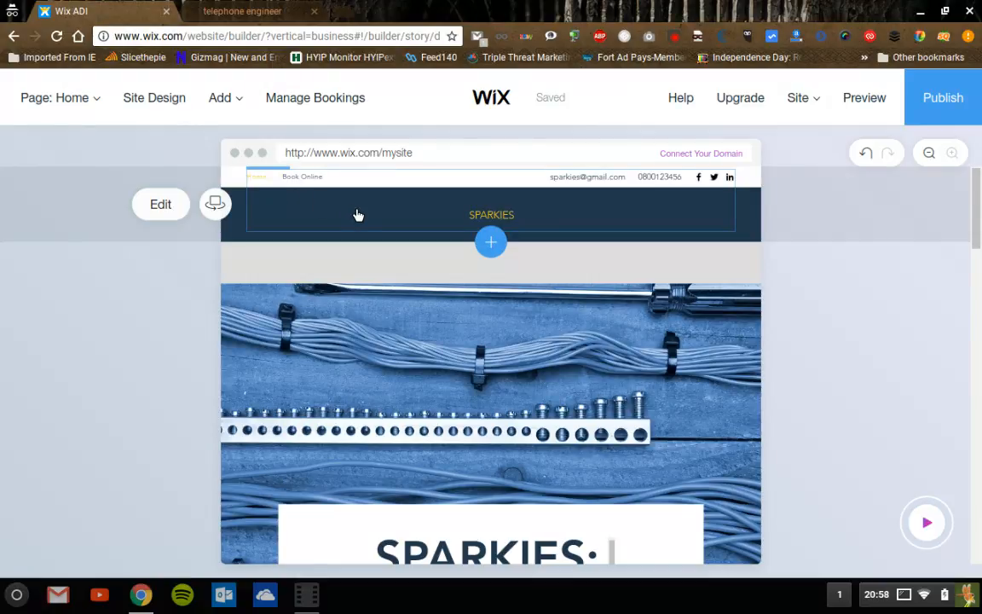
left_click(160, 207)
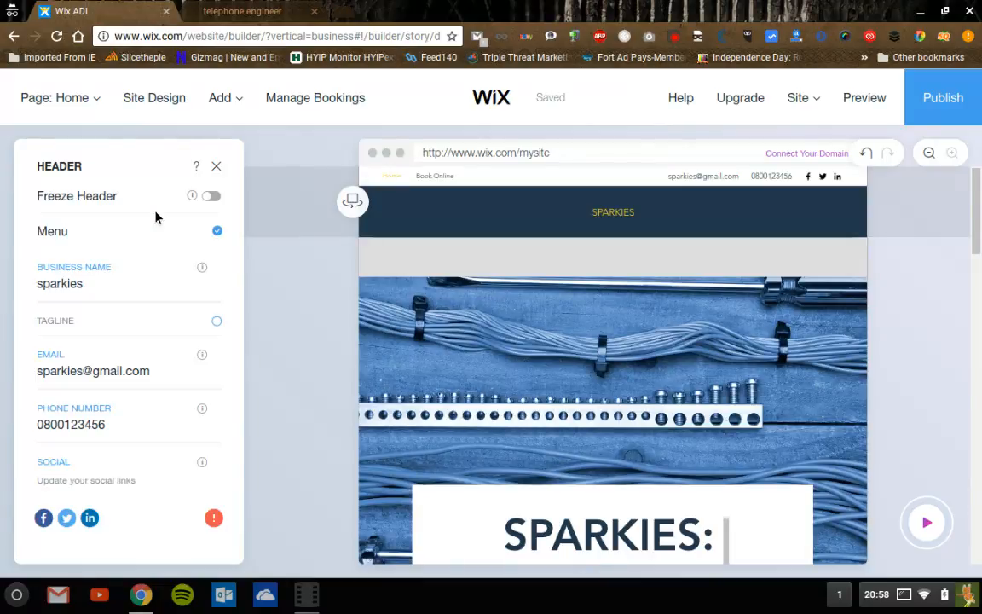
left_click(101, 292)
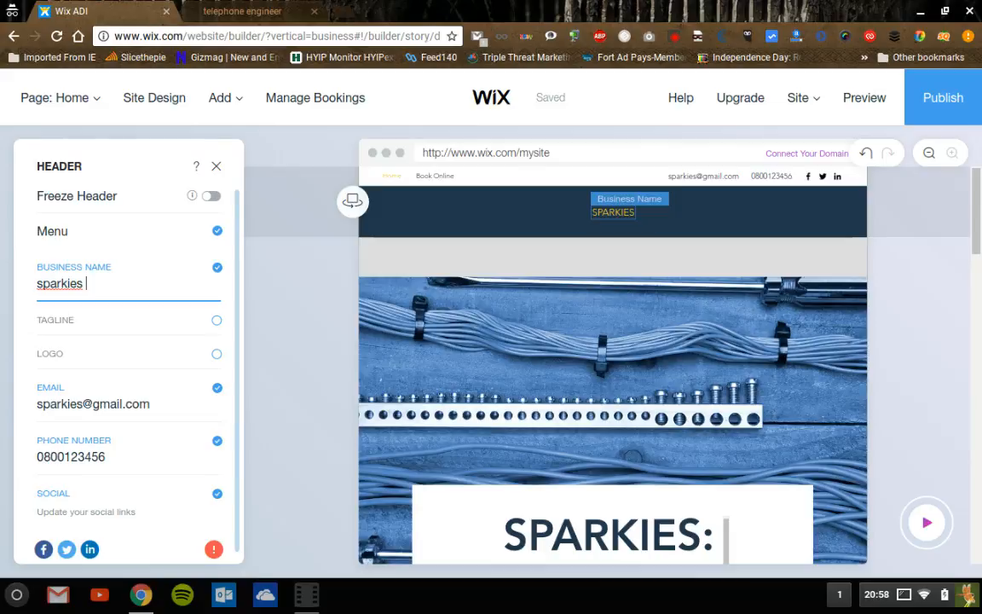
type("london electr")
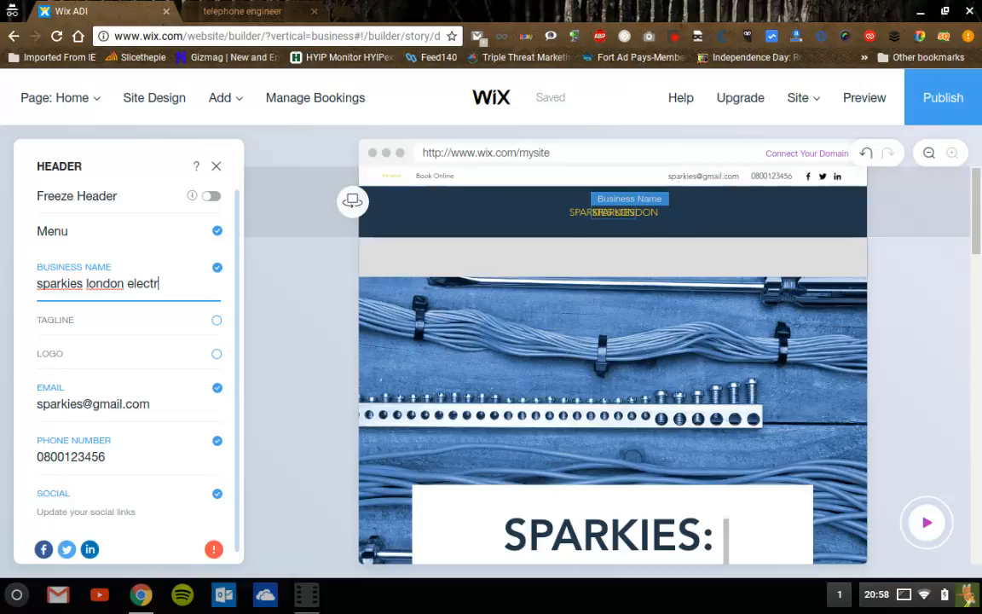
type("i")
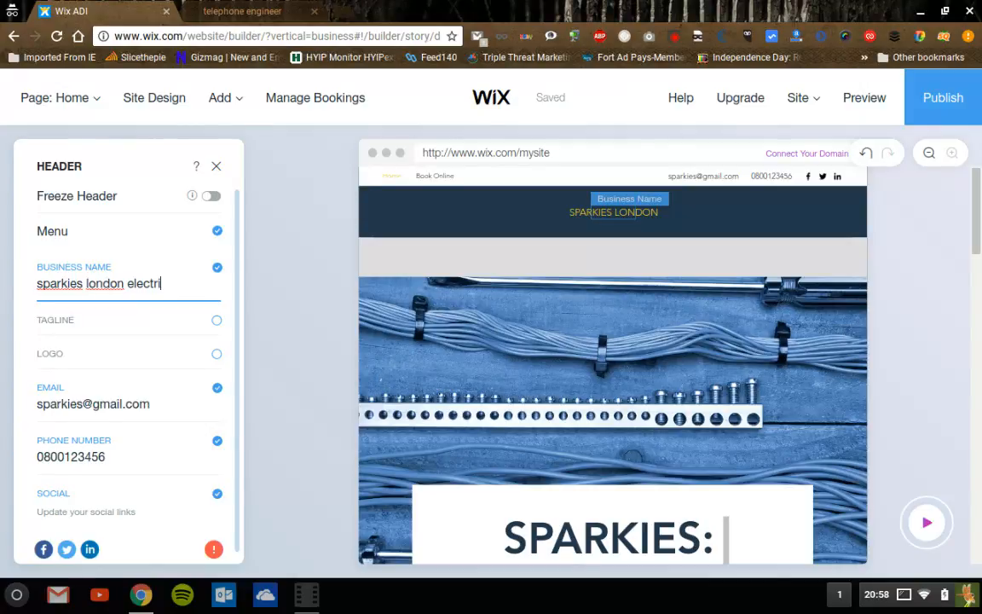
type("cans")
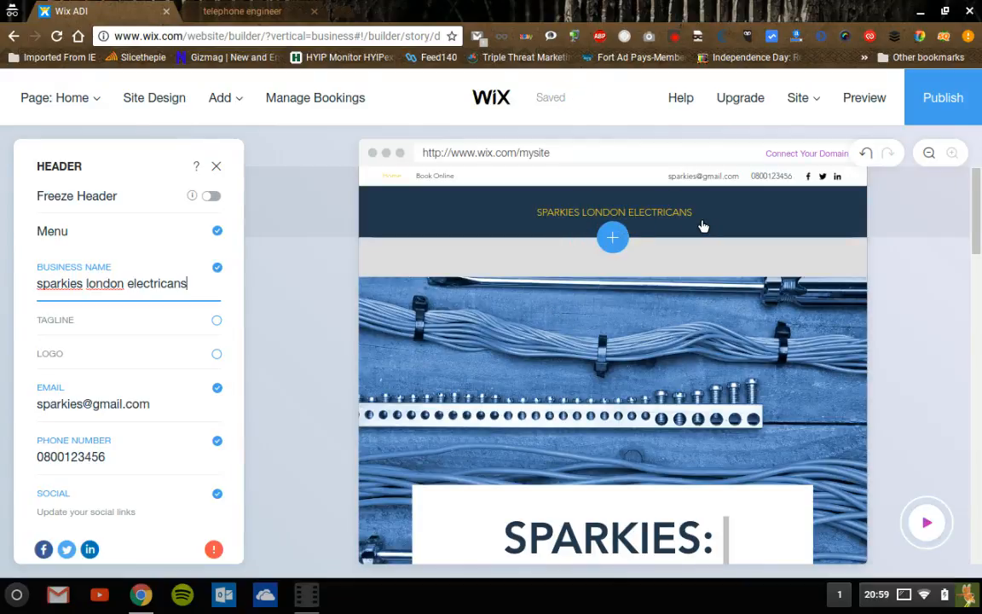
left_click(128, 290)
type("s")
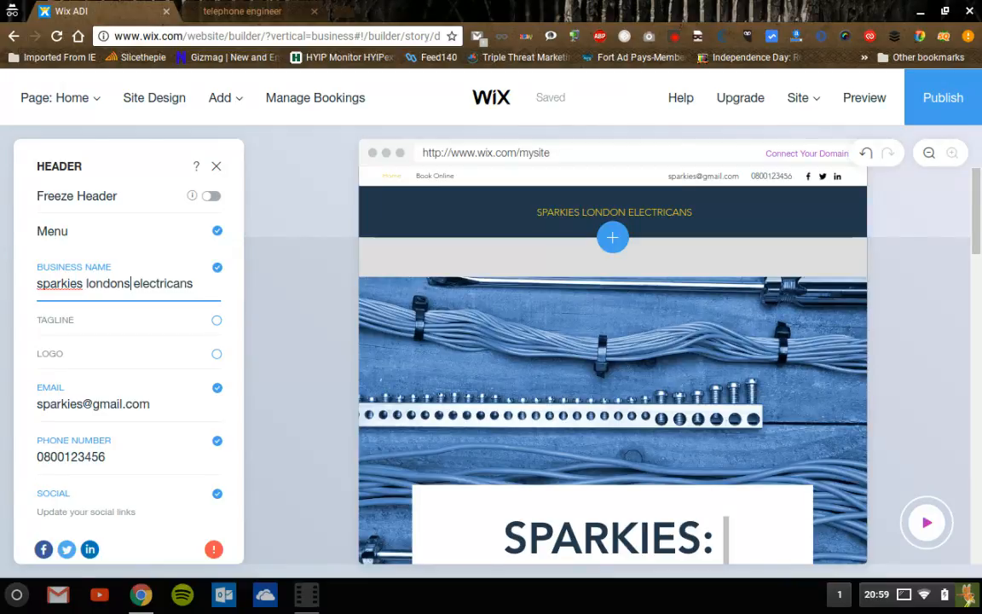
- Turn on the header tagline and change its ending 'Pro' to lowercase 'pro'
left_click(217, 321)
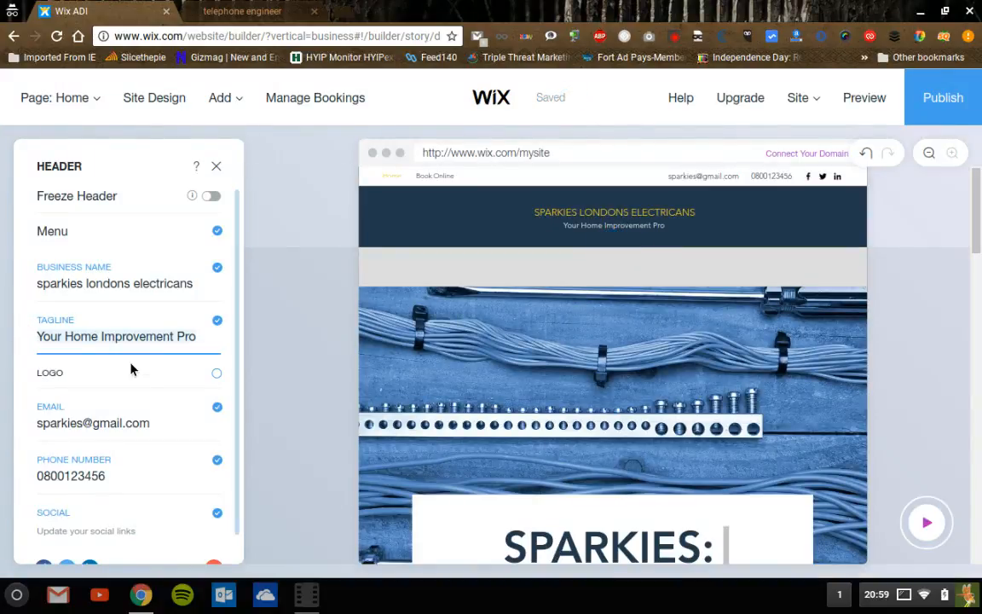
left_click(217, 346)
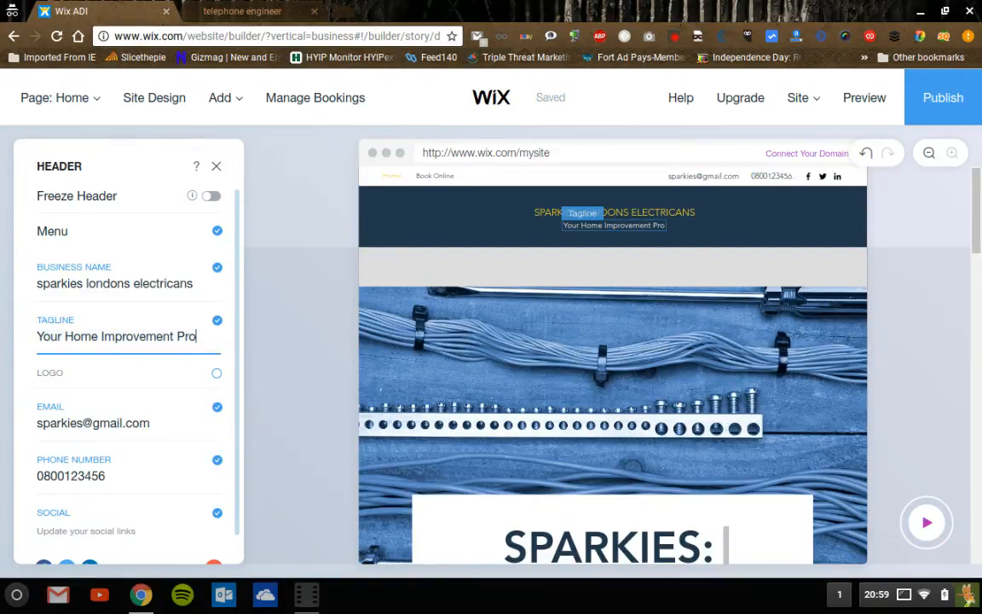
key("BackSpace")
key("BackSpace")
key("BackSpace")
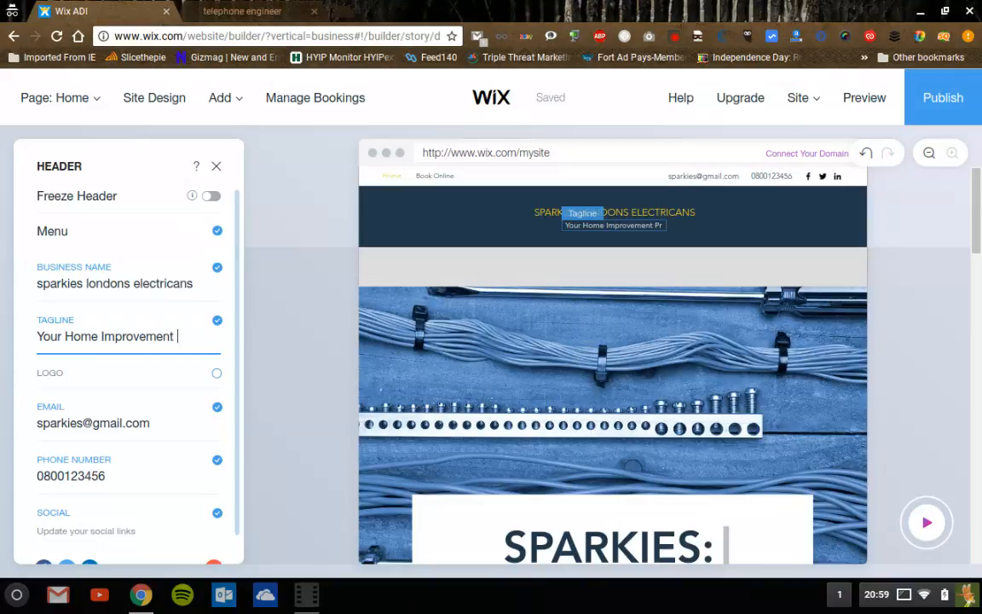
type("pro")
- Add the star logo to the header, then open its image settings to replace it
left_click(218, 375)
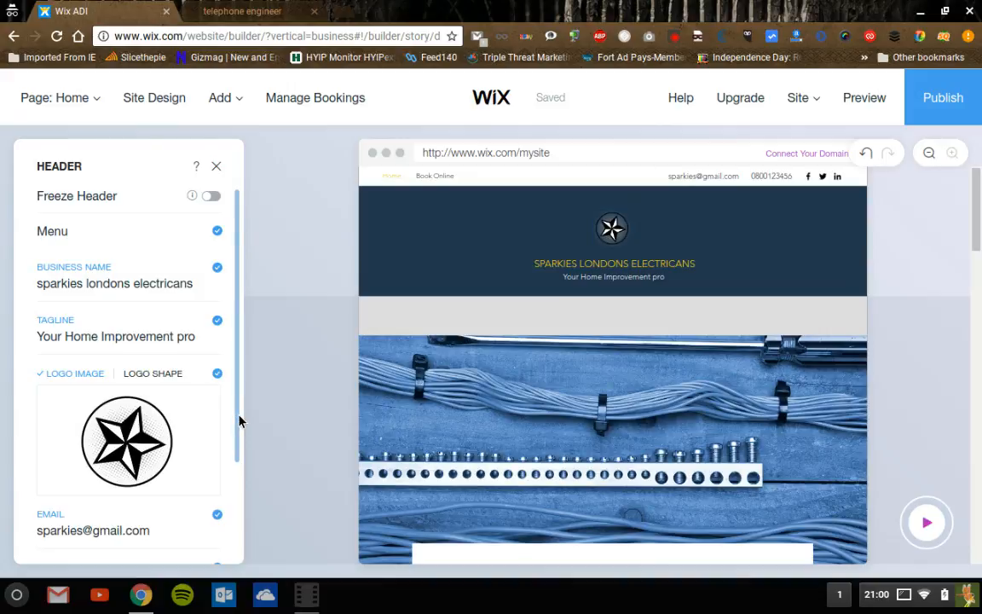
mouse_move(240, 417)
left_mouse_down()
mouse_move(241, 463)
mouse_move(242, 409)
left_mouse_up()
mouse_move(113, 428)
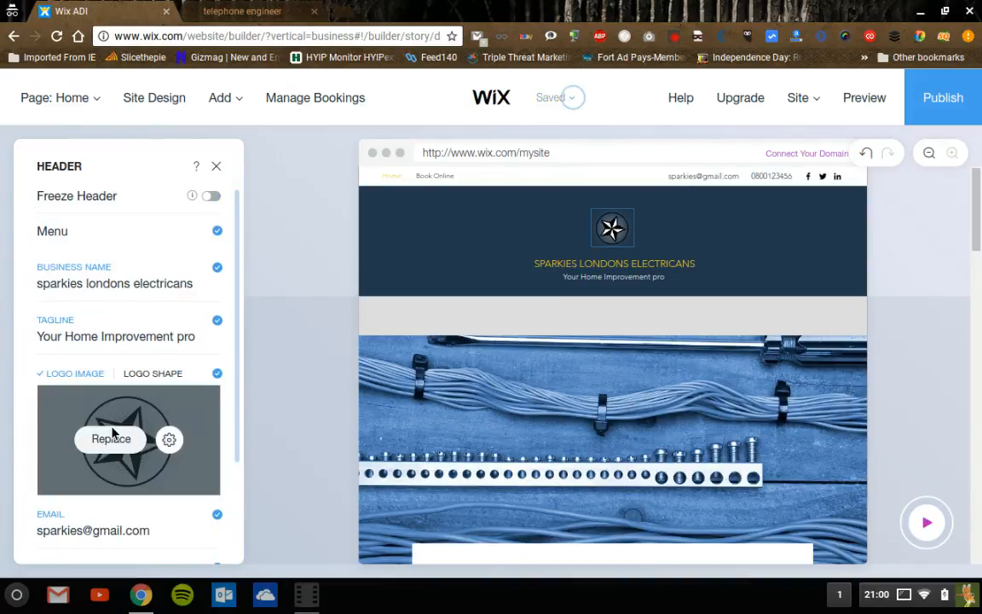
left_click(169, 442)
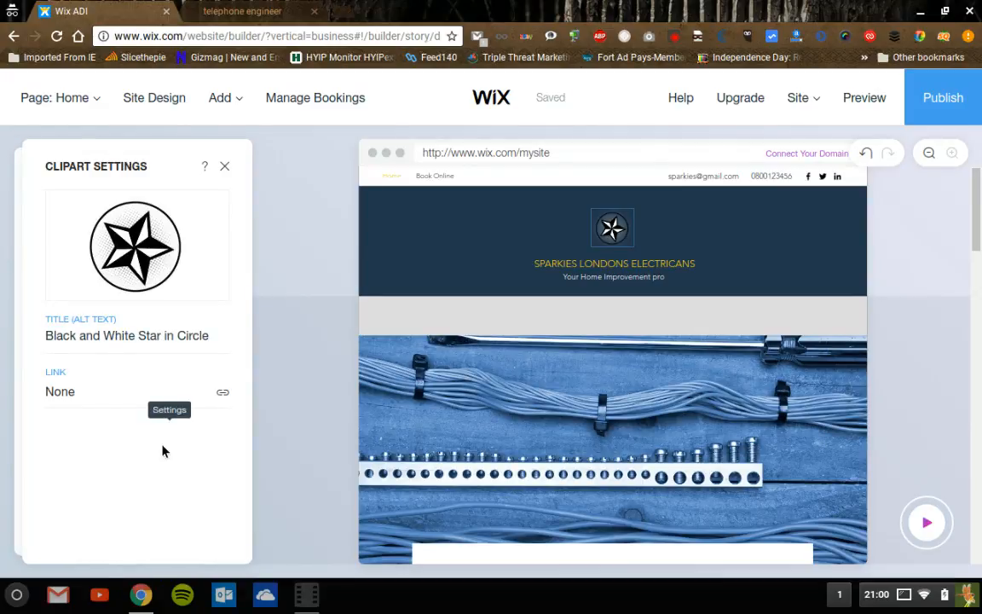
left_click(139, 250)
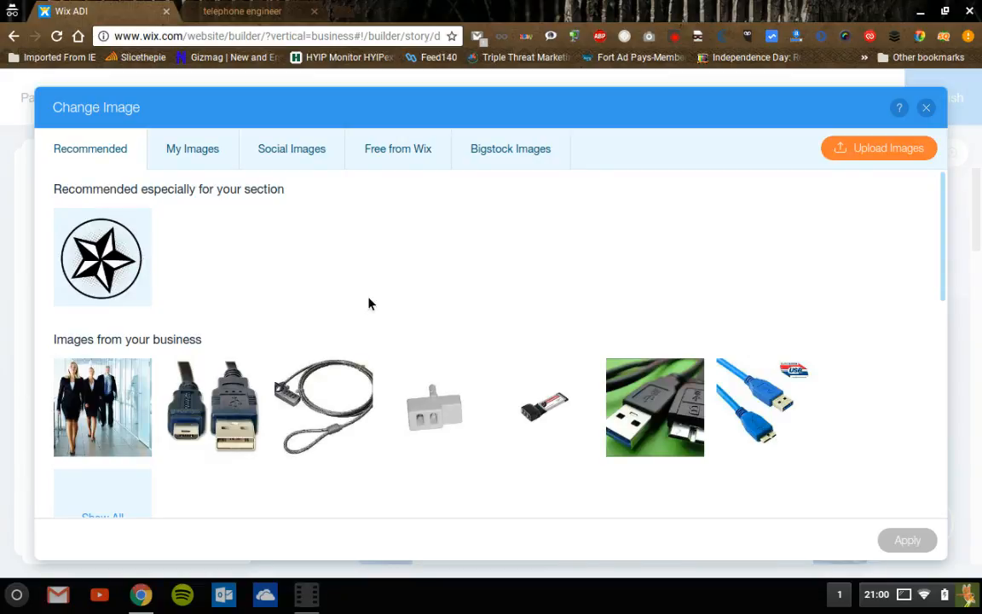
- Browse the Free from Wix clip art categories, then switch to Bigstock Images
left_click(411, 160)
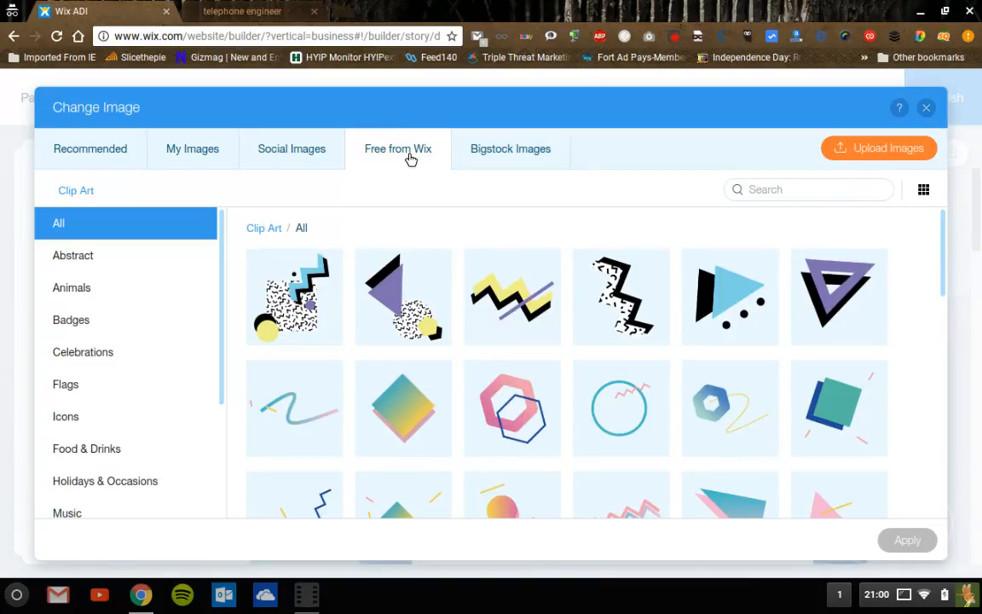
left_click_drag(223, 388, 222, 309)
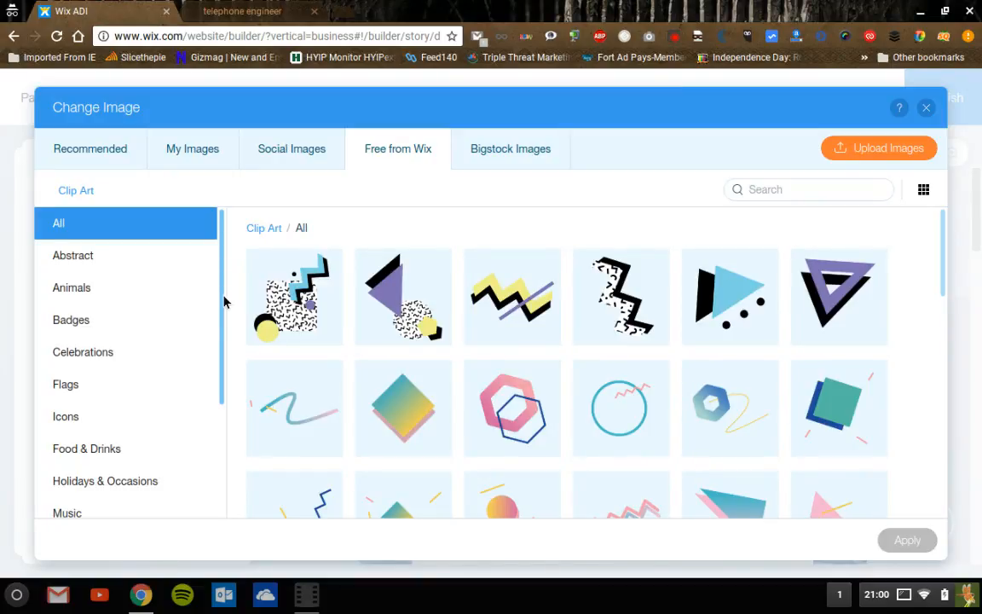
left_click(511, 160)
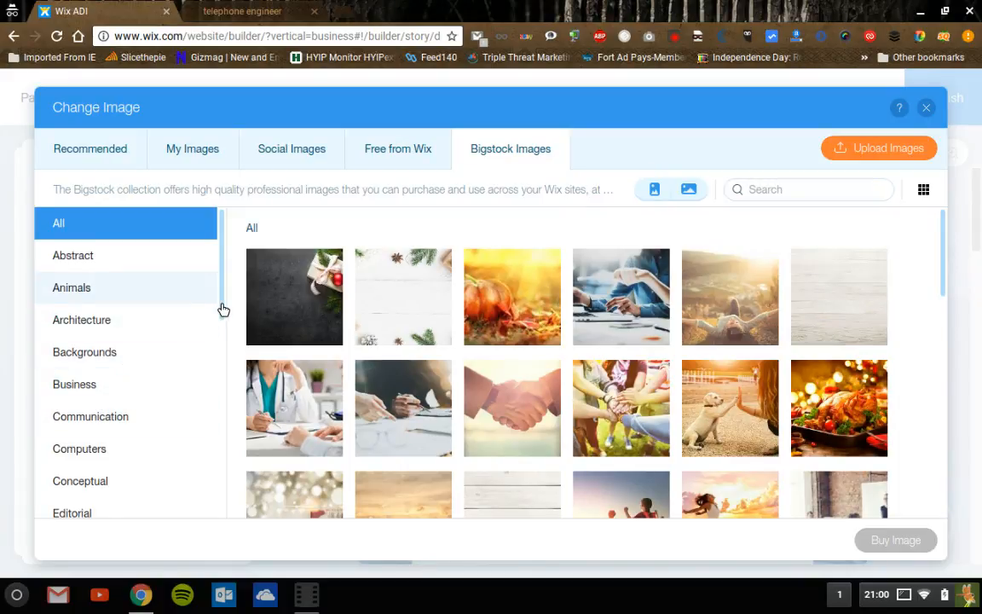
- Browse Bigstock Business photos and select the laptop photo, then return to Free from Wix
left_click_drag(224, 310, 221, 361)
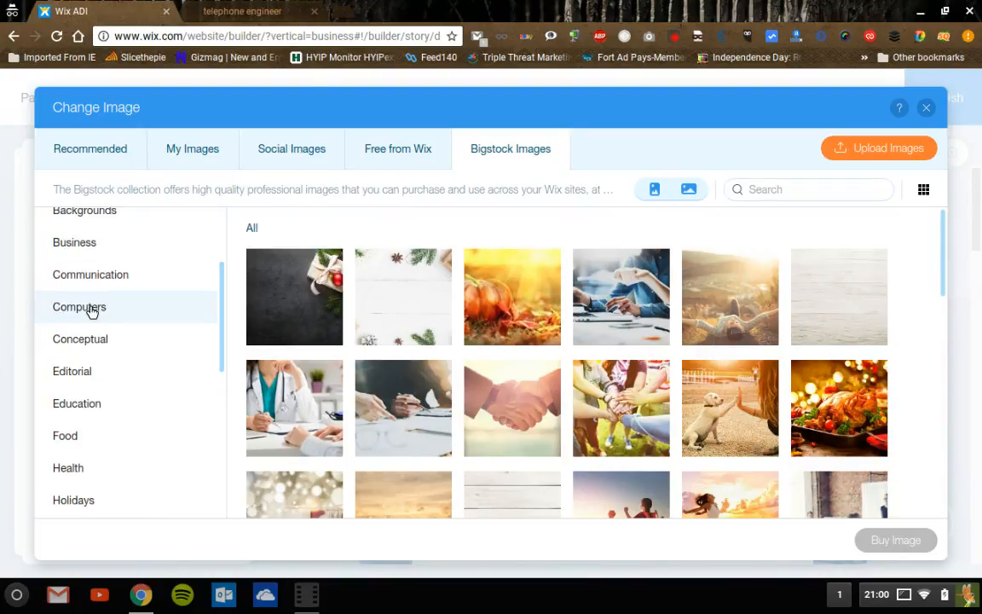
left_click(90, 252)
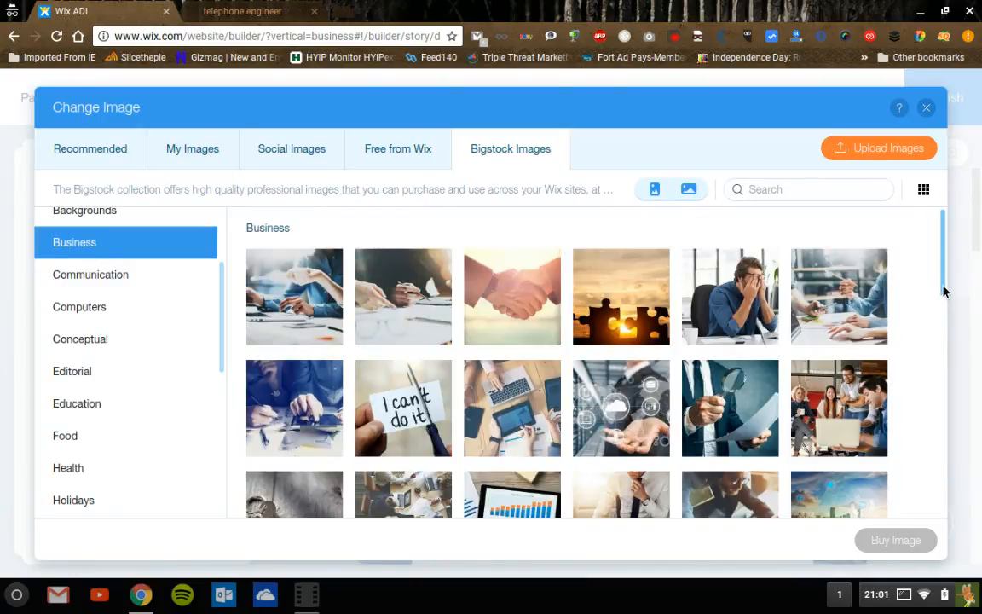
left_click_drag(944, 291, 947, 553)
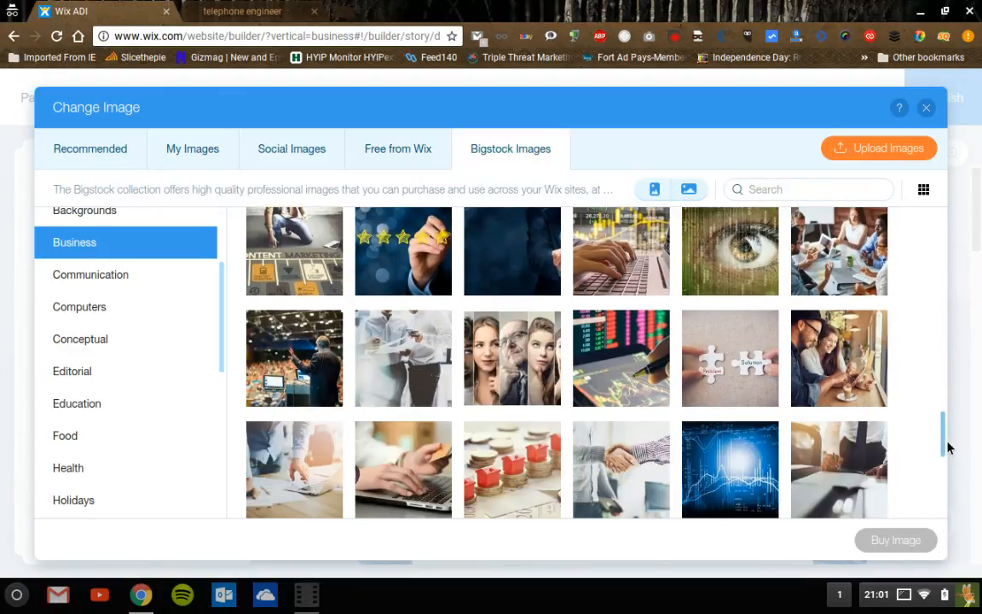
left_click_drag(948, 446, 951, 523)
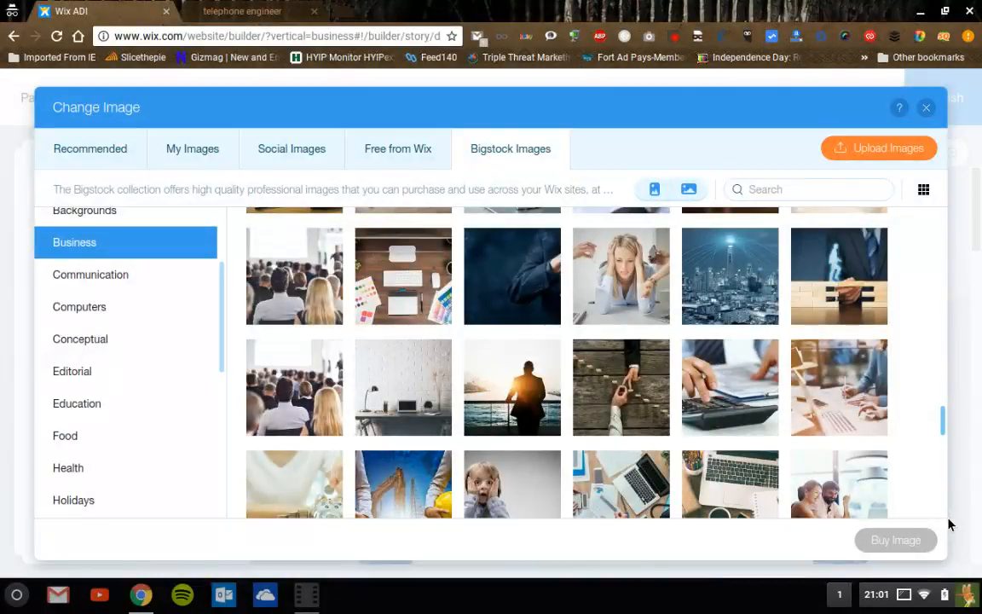
left_click(597, 489)
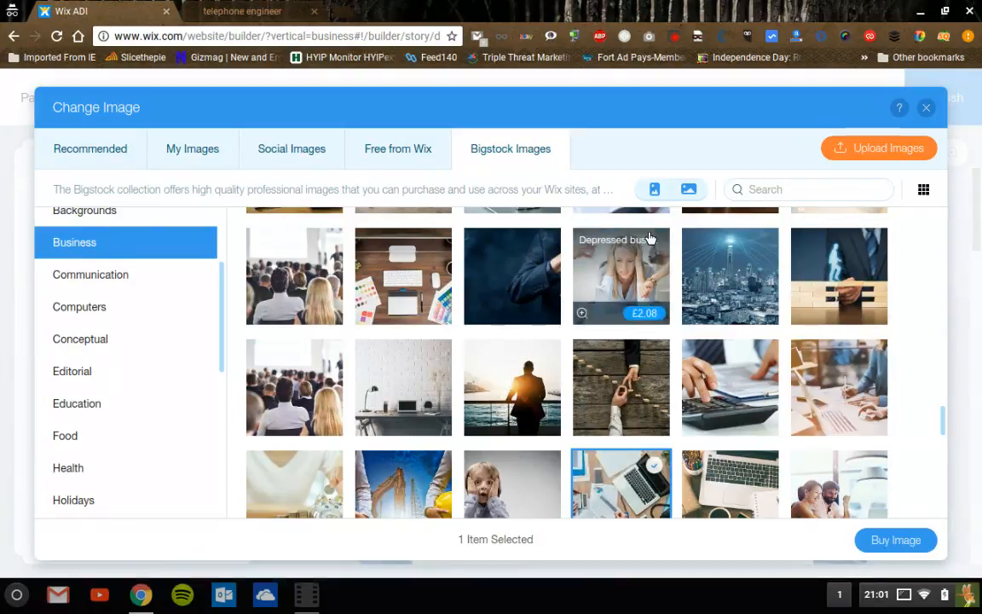
left_click(409, 160)
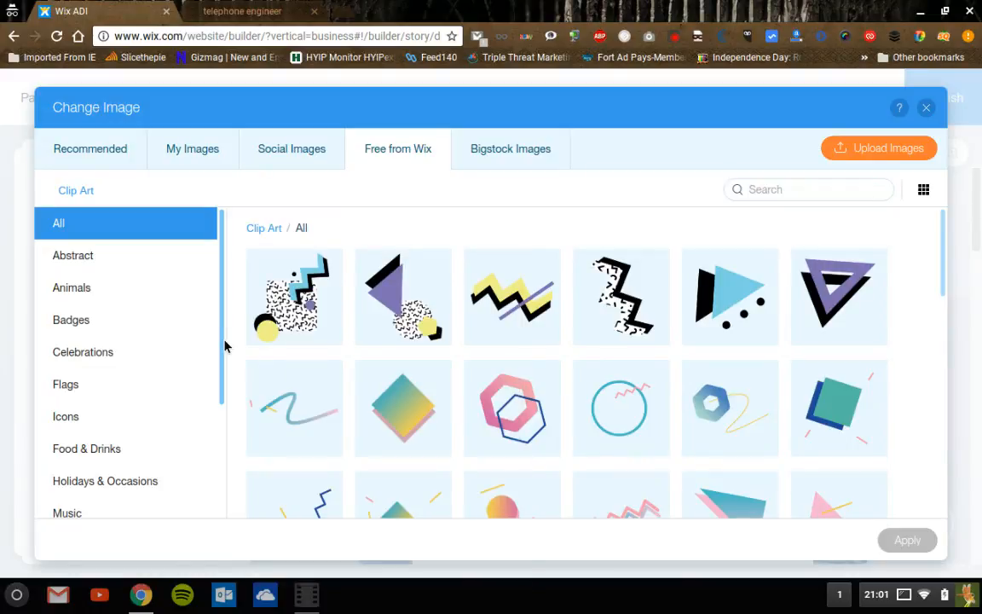
- Check the recommended images and My Uploads, then go back to Free from Wix clip art
left_click_drag(225, 340, 233, 411)
scroll(230, 427, "down", 1)
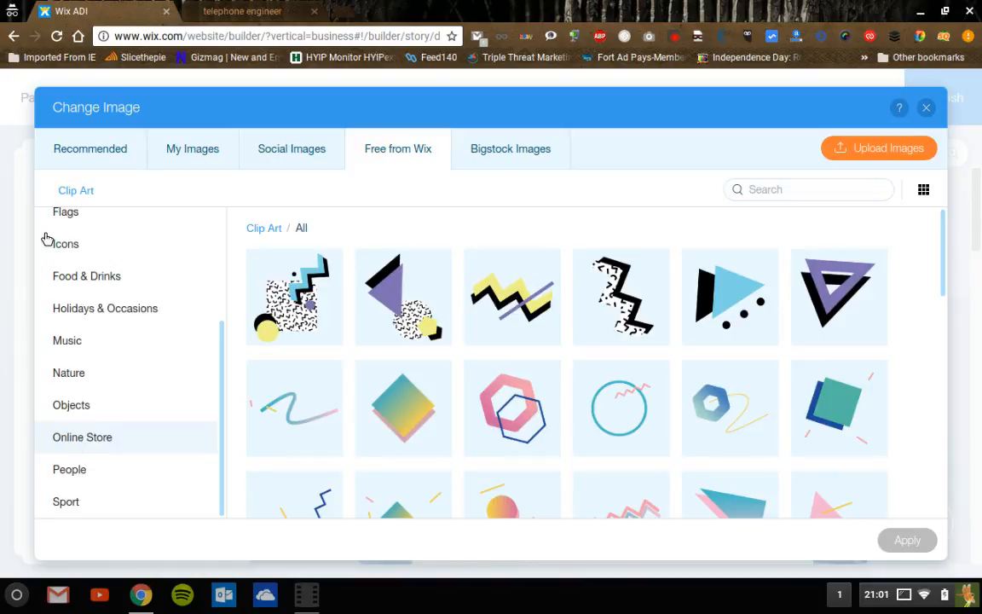
left_click(107, 165)
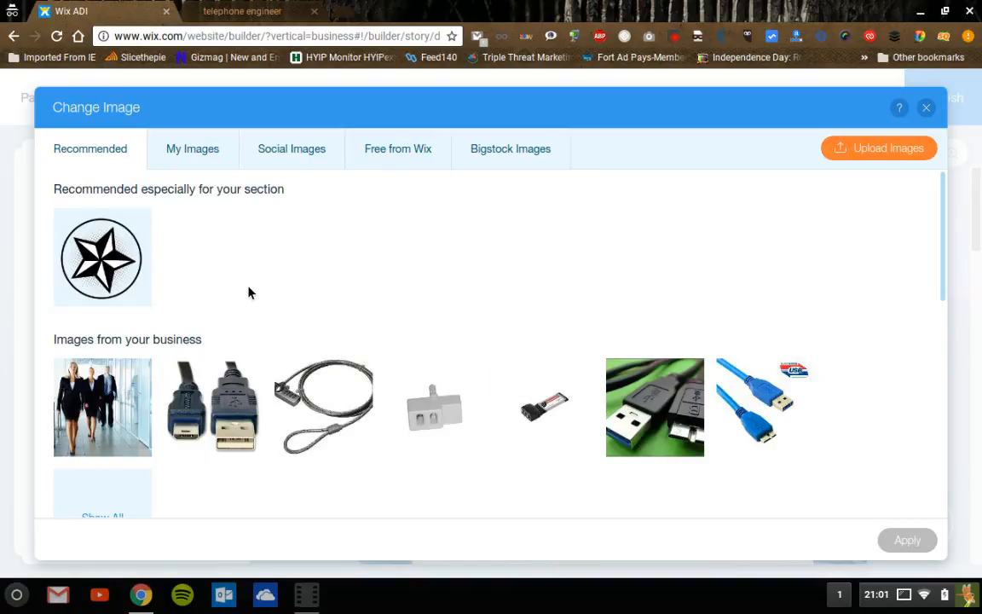
left_click(235, 162)
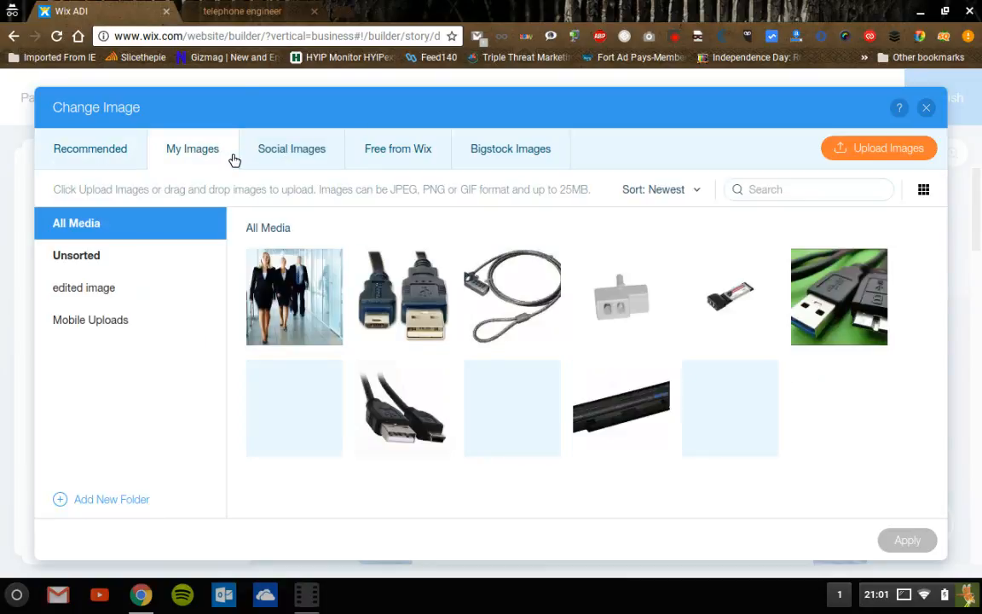
left_click(406, 160)
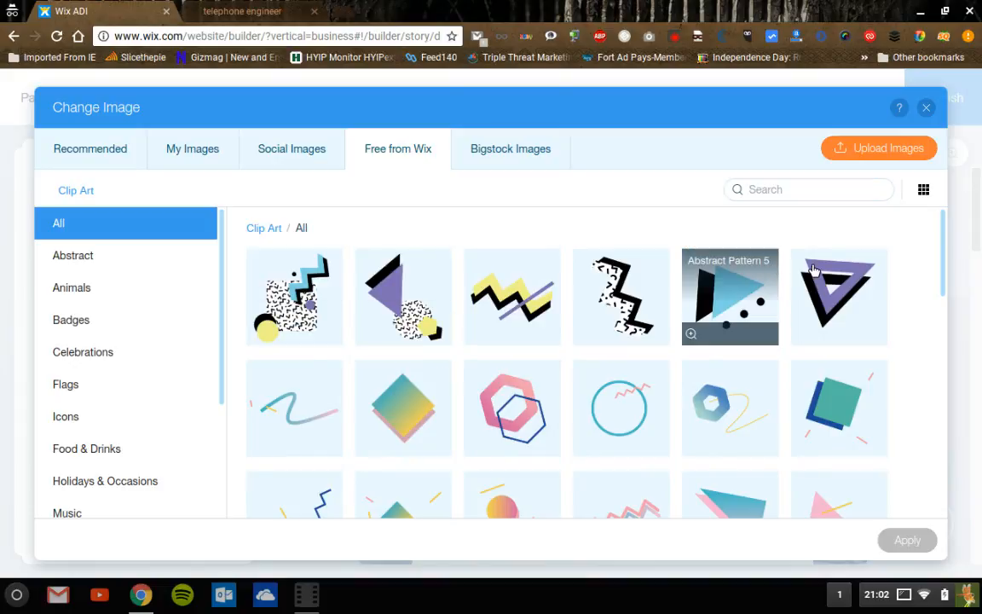
- Pick the Avatar 54 clip art and apply it as the header logo
left_click_drag(947, 253, 943, 385)
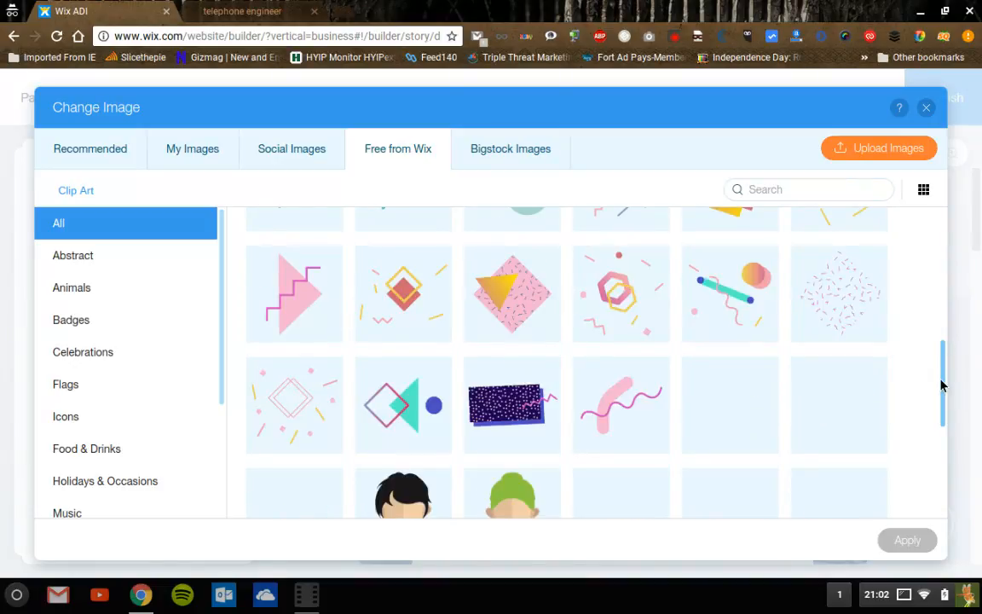
scroll(941, 415, "down", 1)
scroll(942, 465, "down", 3)
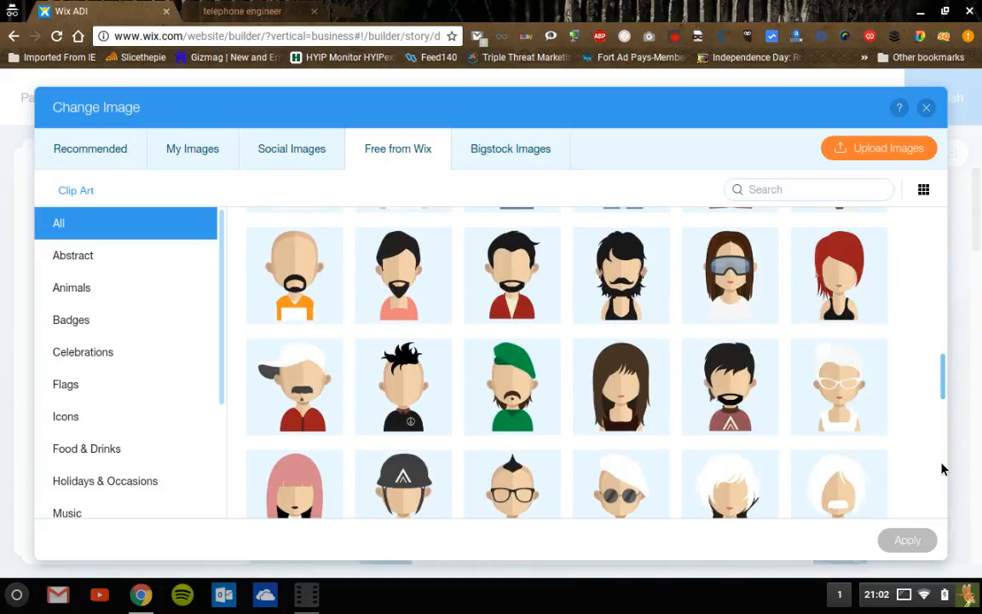
scroll(945, 486, "down", 3)
scroll(947, 512, "down", 3)
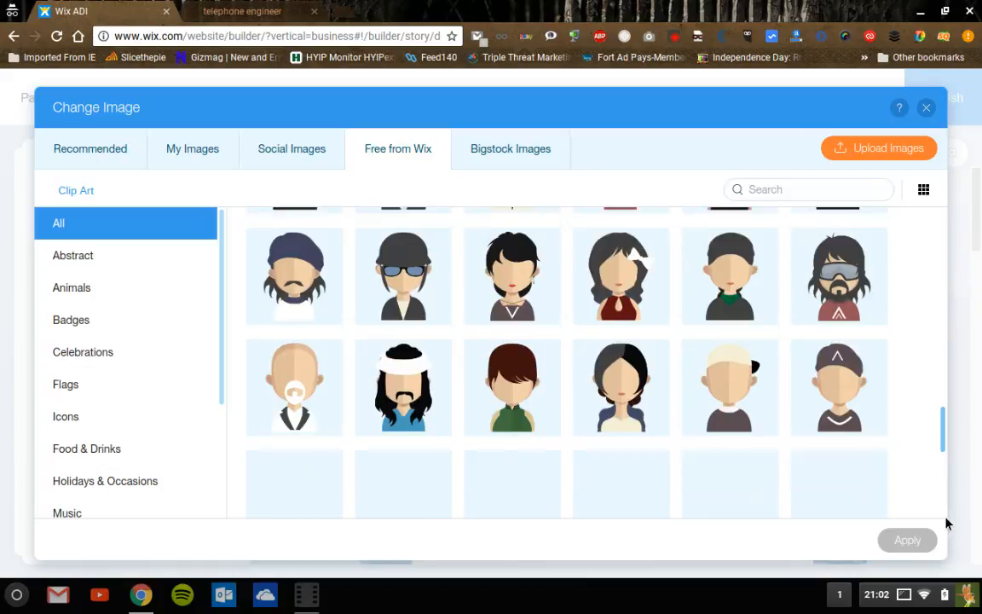
scroll(946, 537, "down", 2)
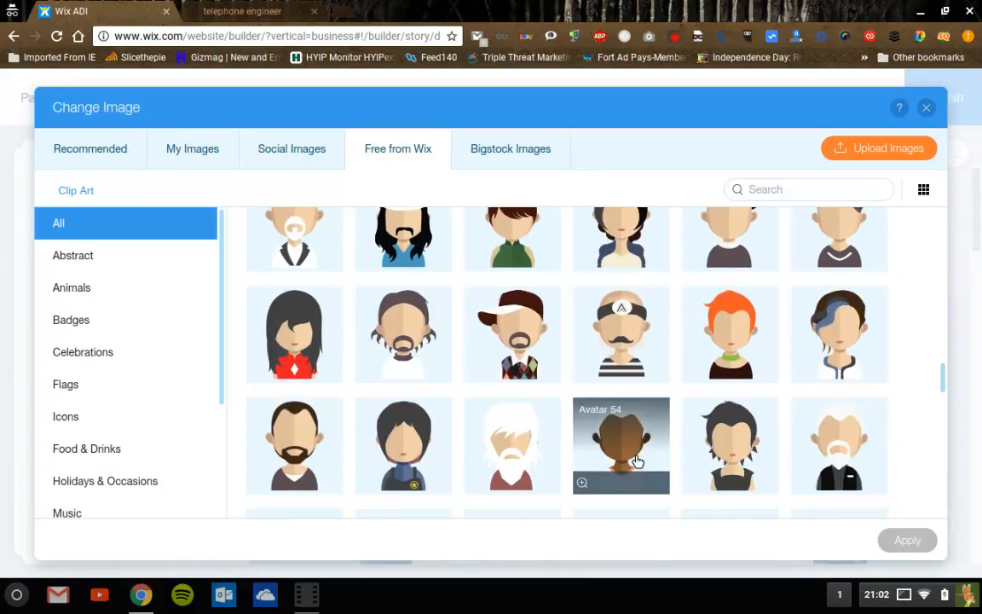
left_click(619, 442)
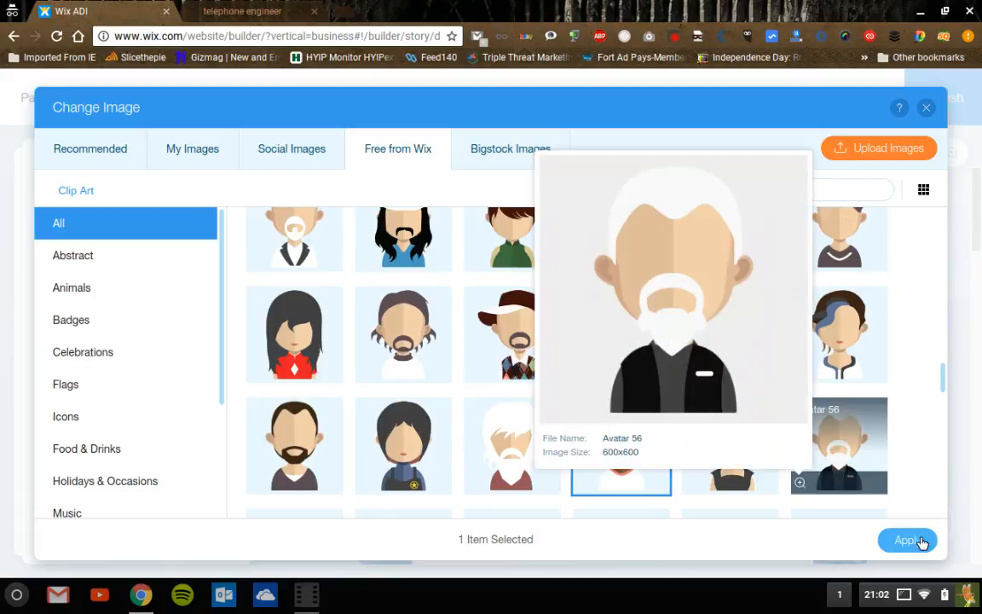
left_click(918, 549)
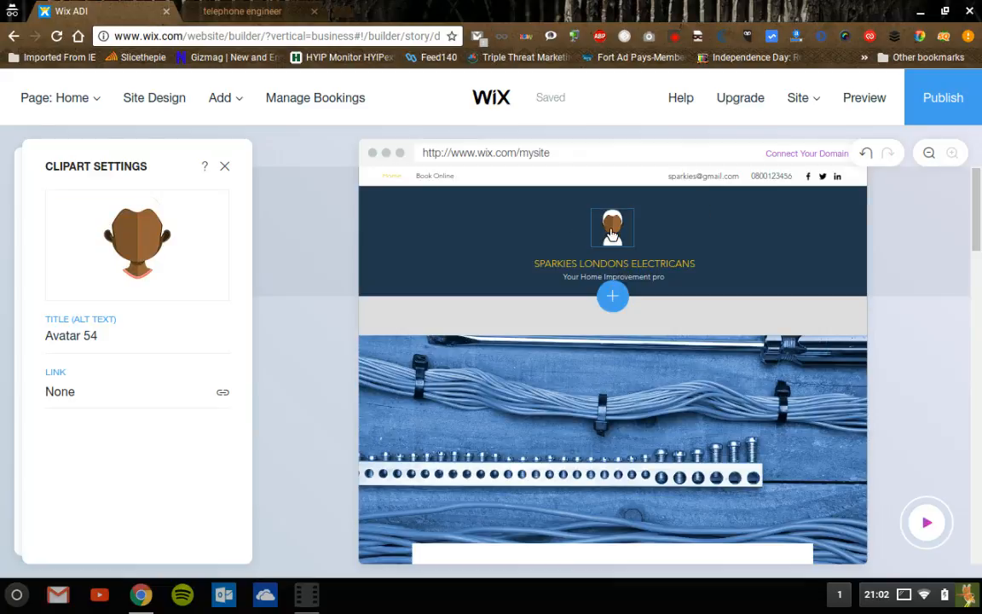
- Undo the Avatar 54 change to restore the star logo and close Clipart Settings
left_click(870, 159)
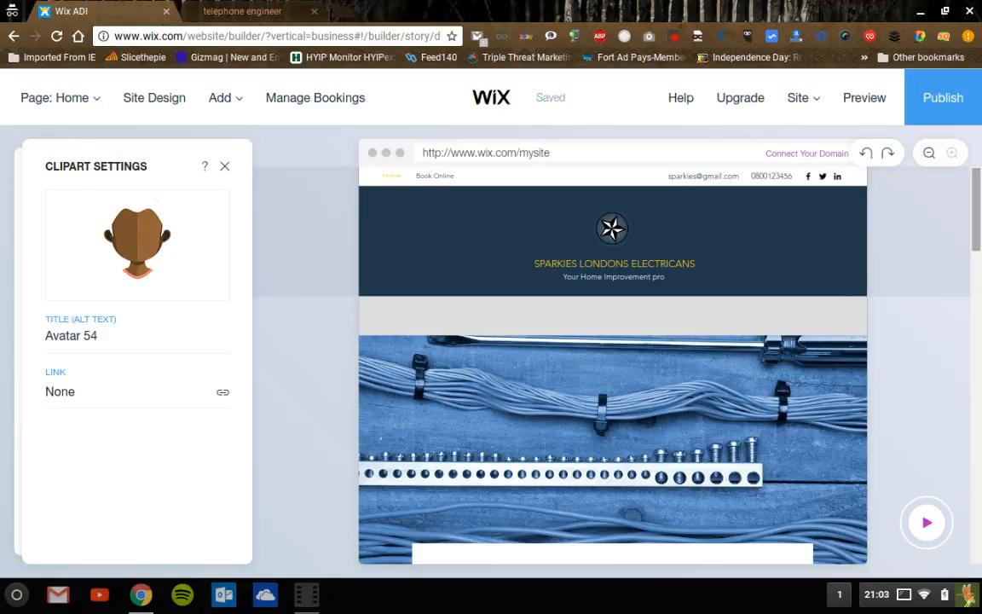
left_click(226, 168)
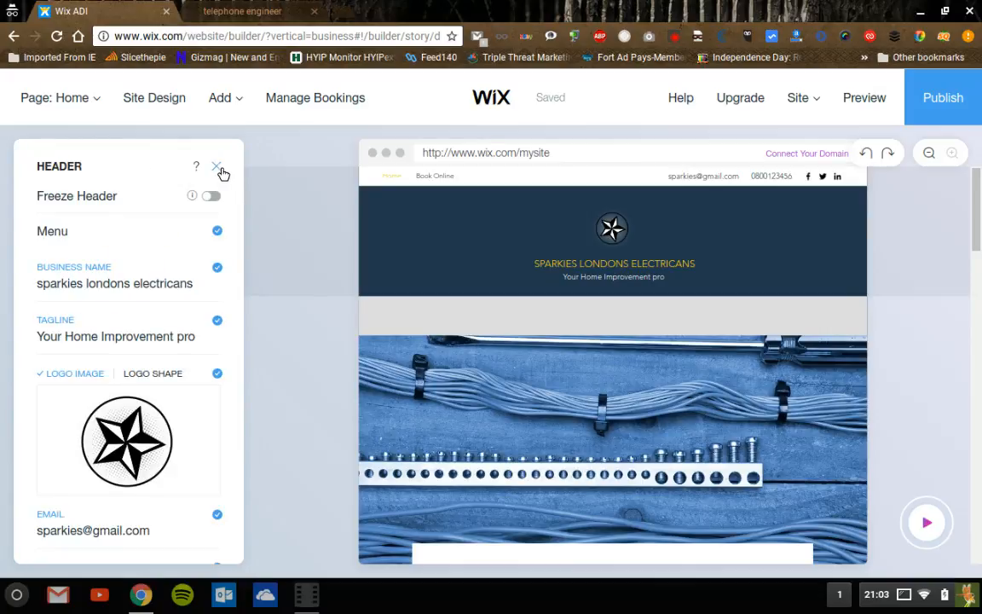
- Close the Header panel and look through the Add menu, Page: Home list and Site Design themes
left_click(217, 168)
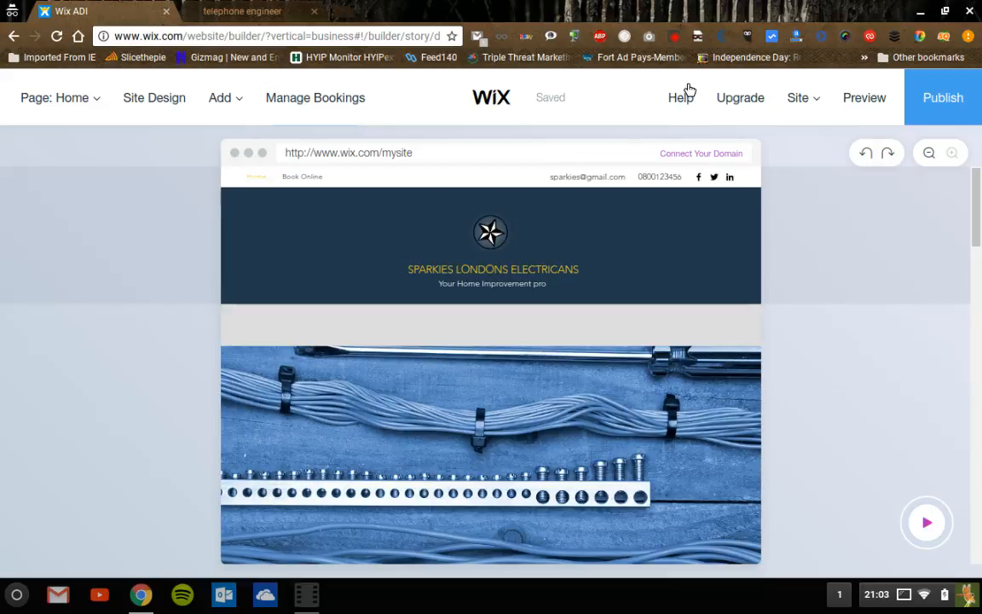
mouse_move(802, 103)
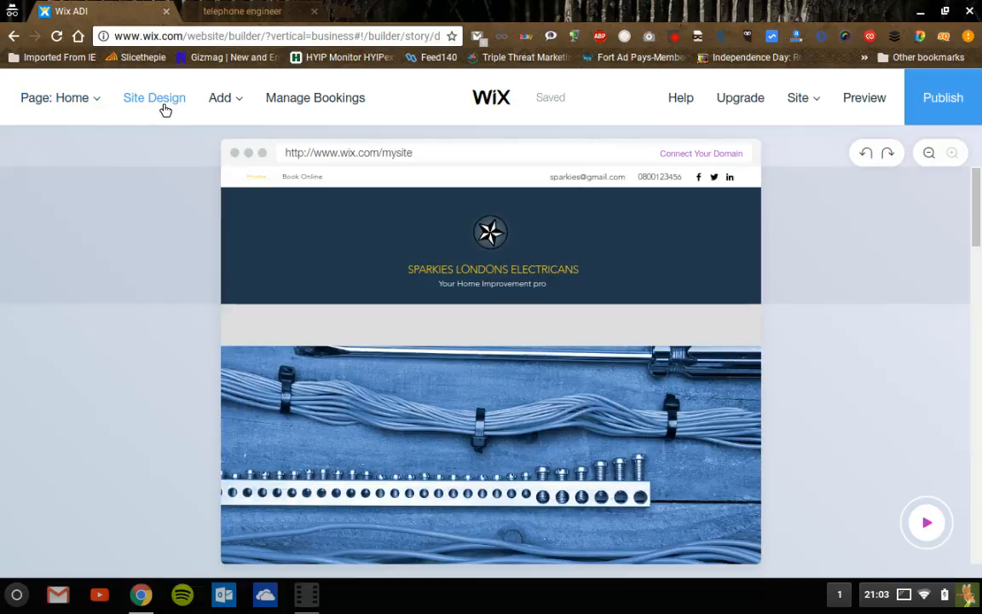
left_click(238, 99)
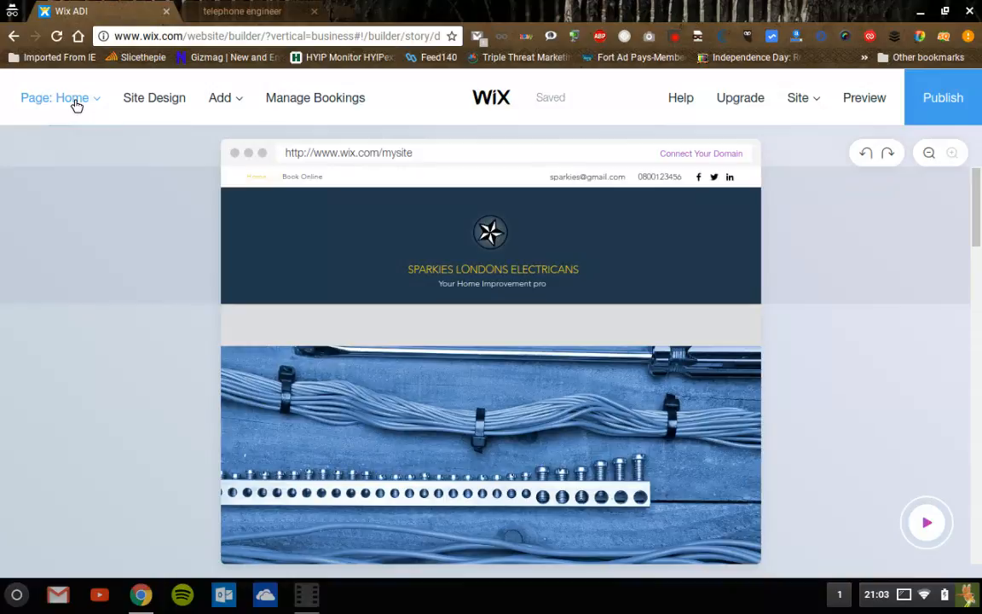
left_click(75, 105)
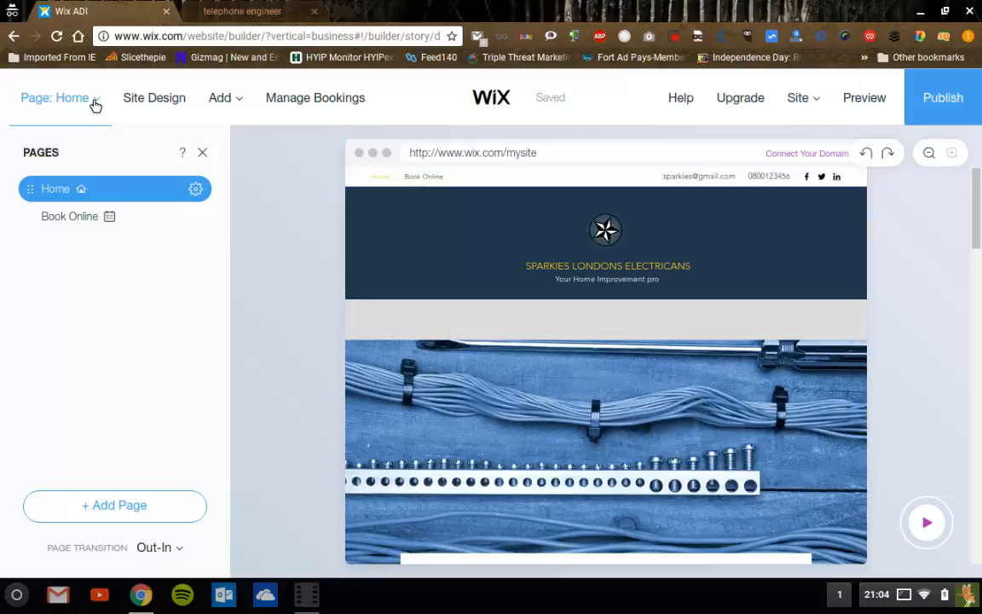
left_click(154, 97)
left_click(811, 101)
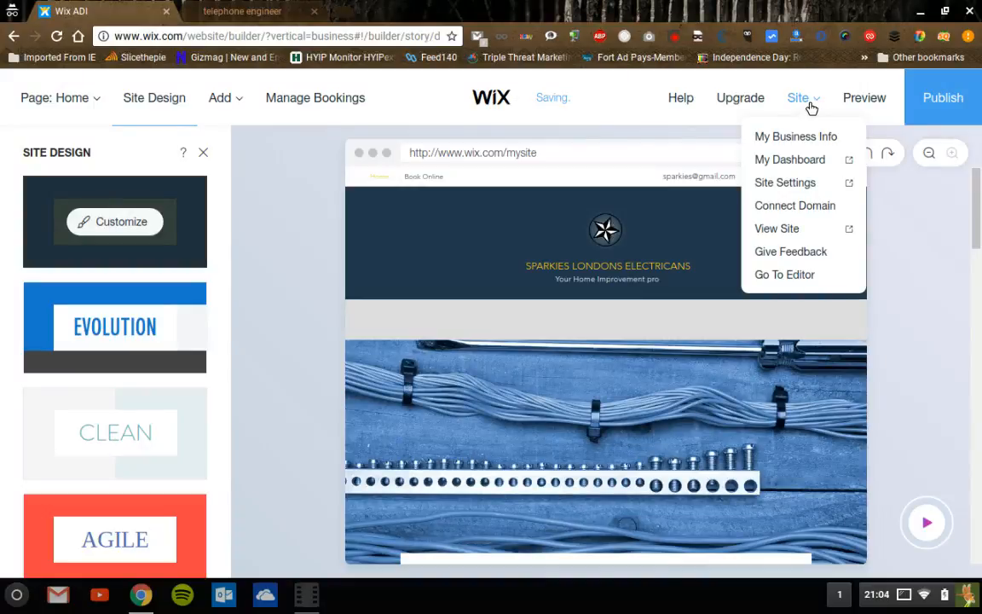
- Open the Connect Domain options and postpone them with Maybe Later
left_click(800, 208)
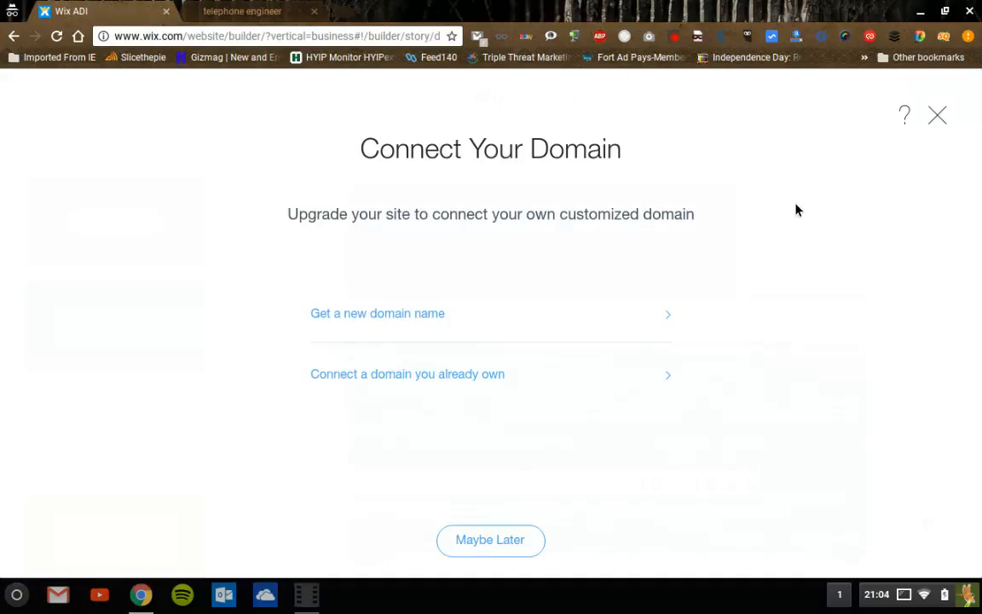
left_click(14, 37)
left_click(491, 546)
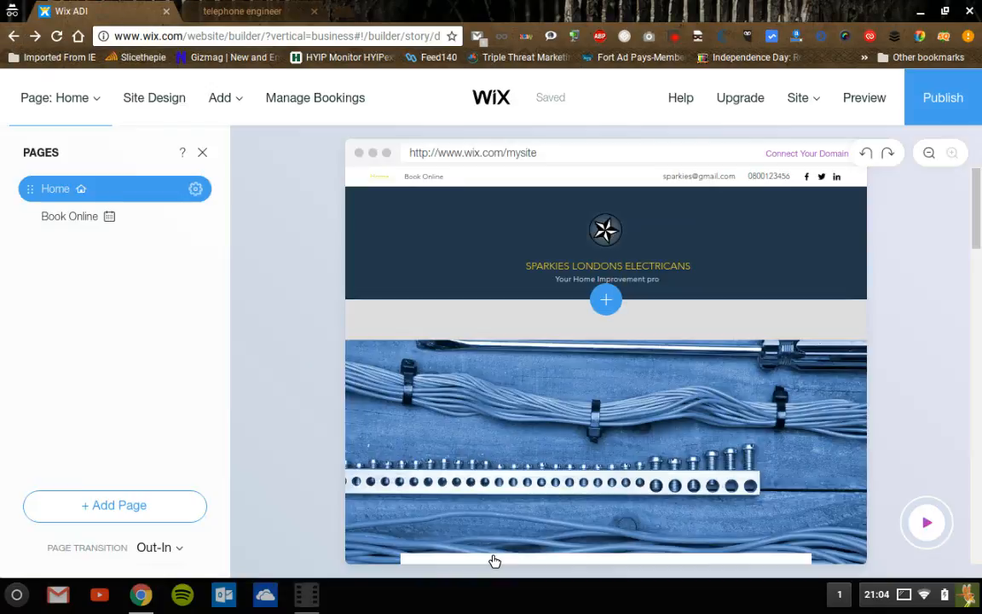
- Glance at the repairmyphoneline site tab, then return to the Wix ADI builder
left_click(240, 15)
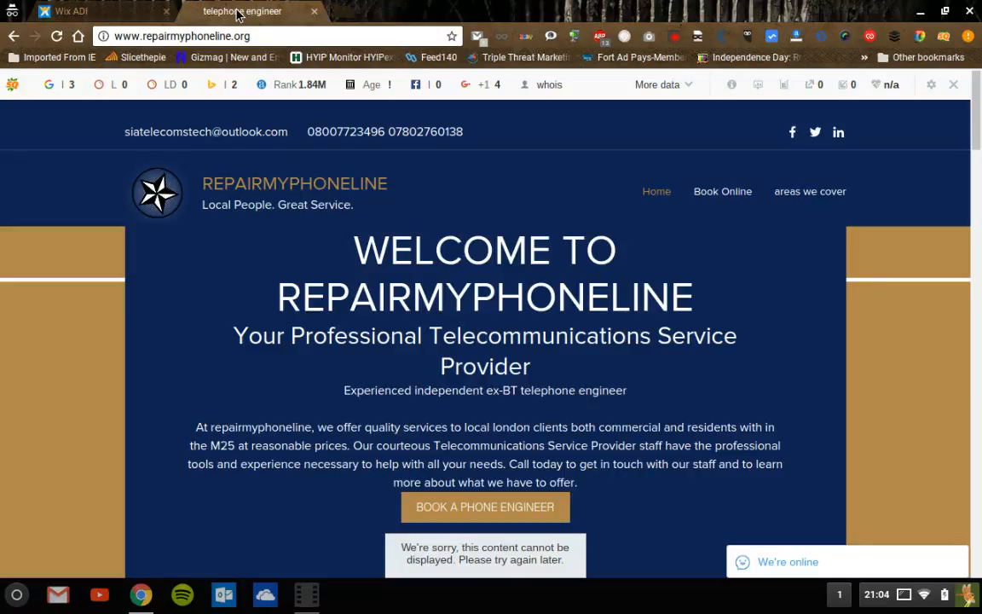
left_click(78, 11)
mouse_move(739, 102)
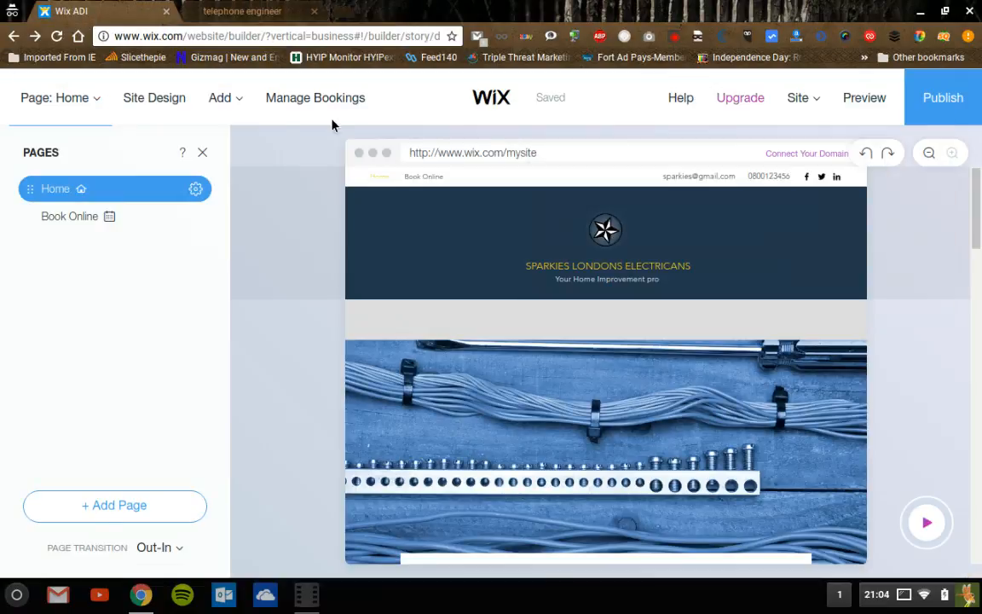
mouse_move(831, 108)
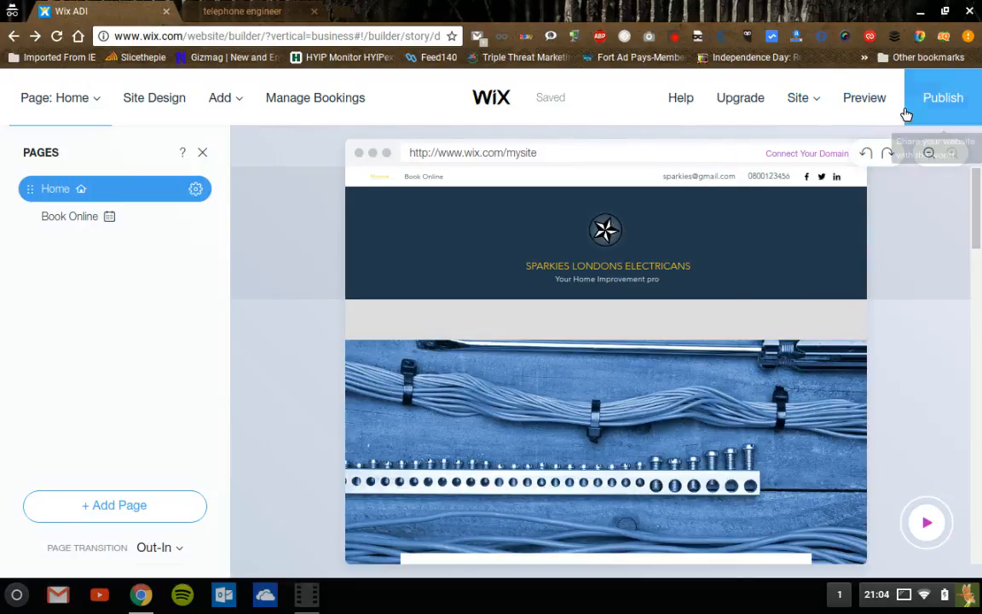
mouse_move(776, 119)
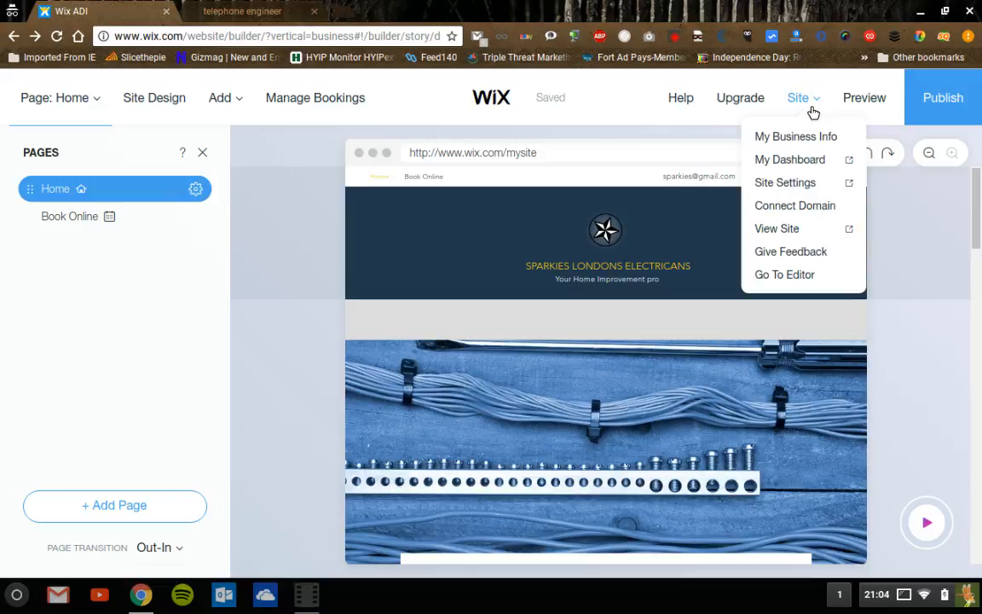
- Go to website-1's dashboard via Site > My Dashboard and open the My Sites list
left_click(797, 160)
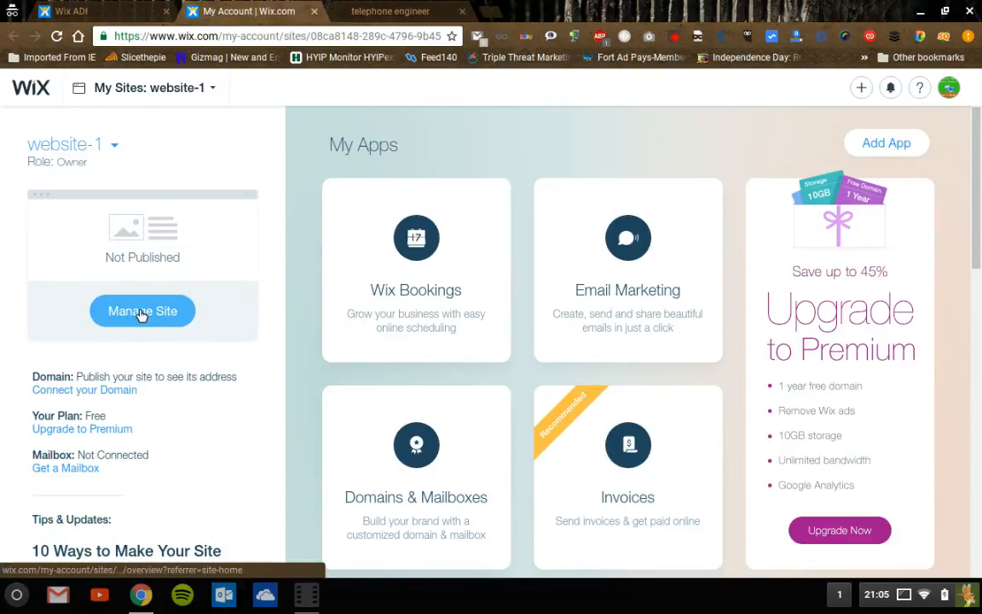
left_click(215, 93)
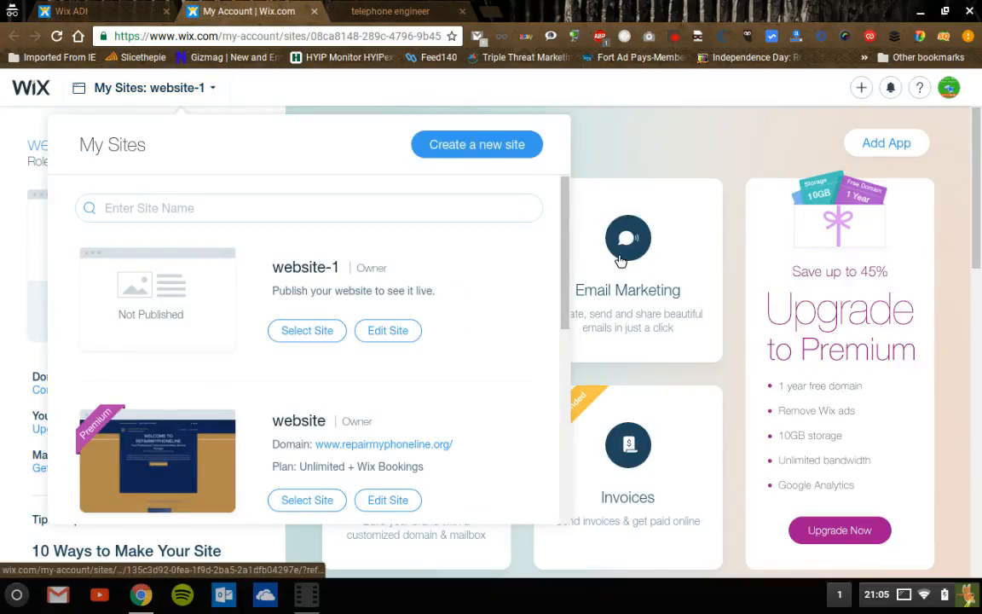
- Open the repairmyphoneline site, listed as 'website', in the Wix Editor from My Sites
left_click_drag(565, 262, 565, 287)
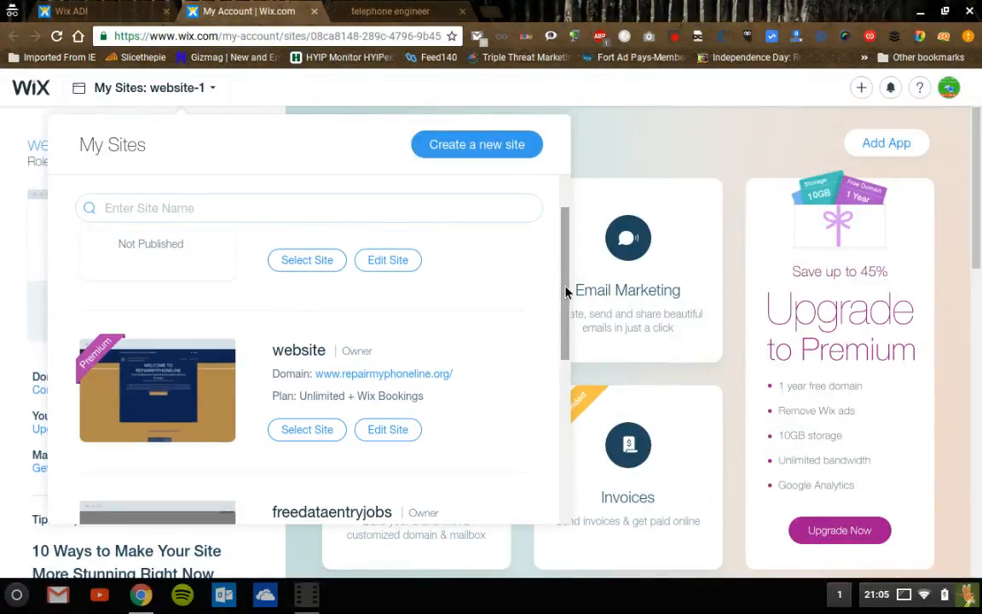
left_click(384, 431)
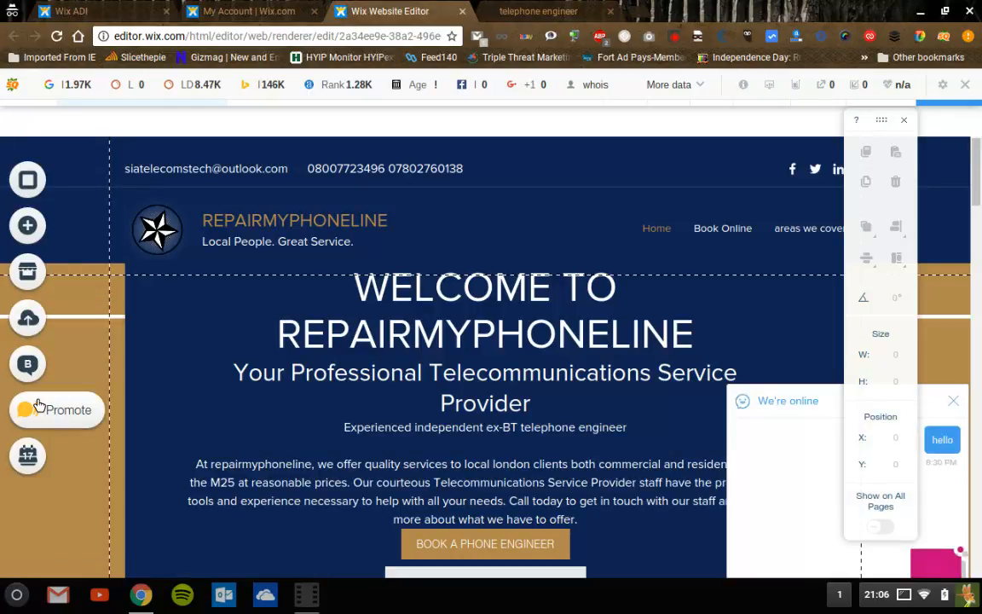
- Browse the Wix App Market's featured apps like Comments and Wix Bookings down to Browse by Category
left_click(51, 273)
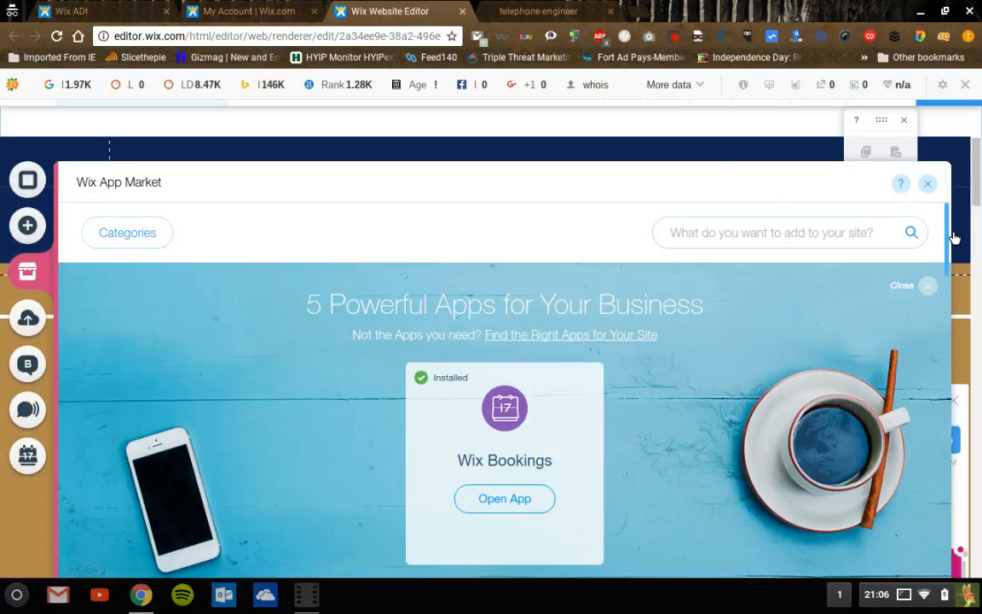
left_click_drag(954, 253, 942, 291)
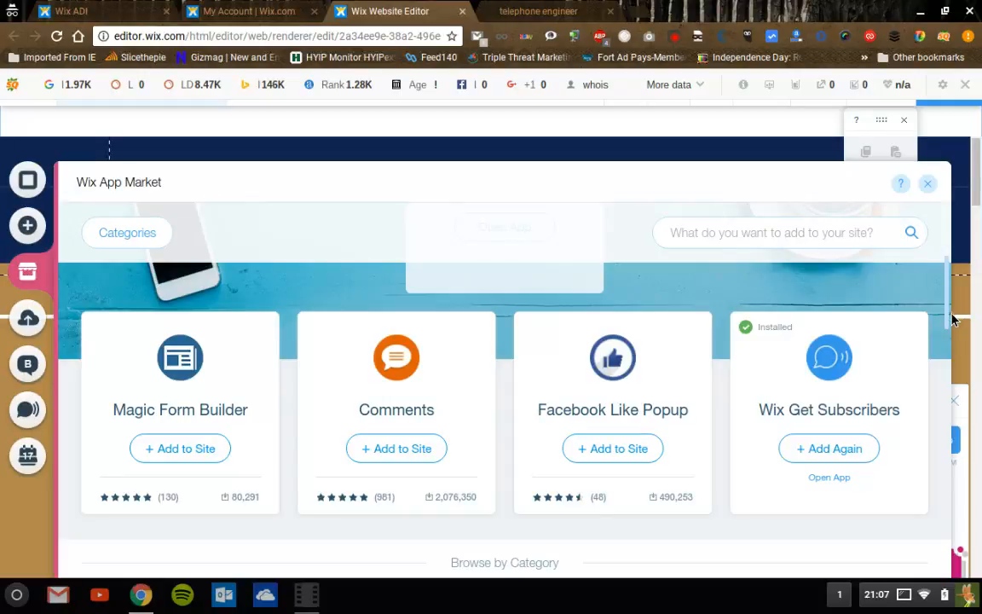
left_click_drag(956, 322, 956, 296)
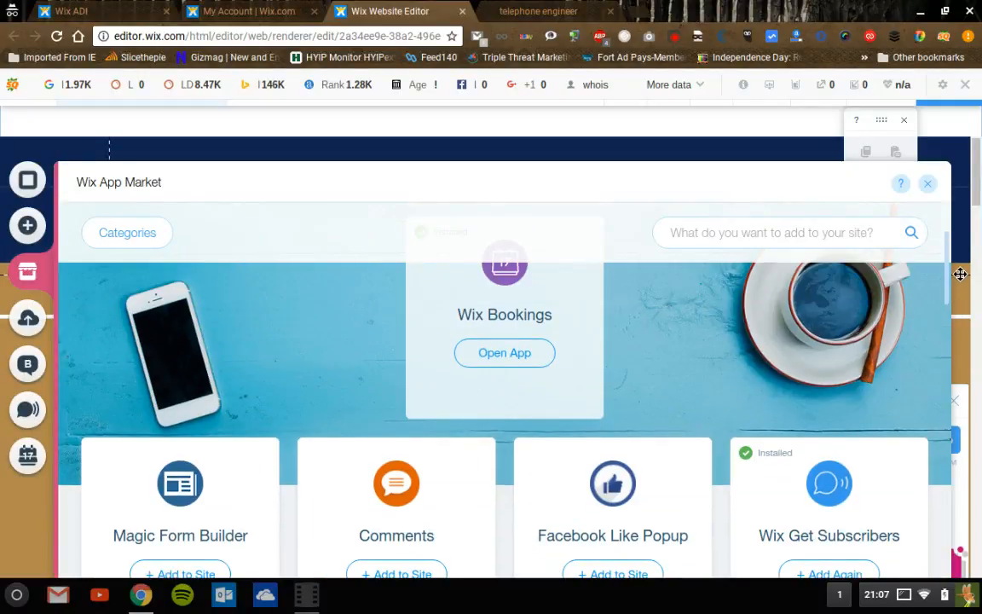
scroll(472, 374, "down", 5)
left_click_drag(946, 372, 687, 607)
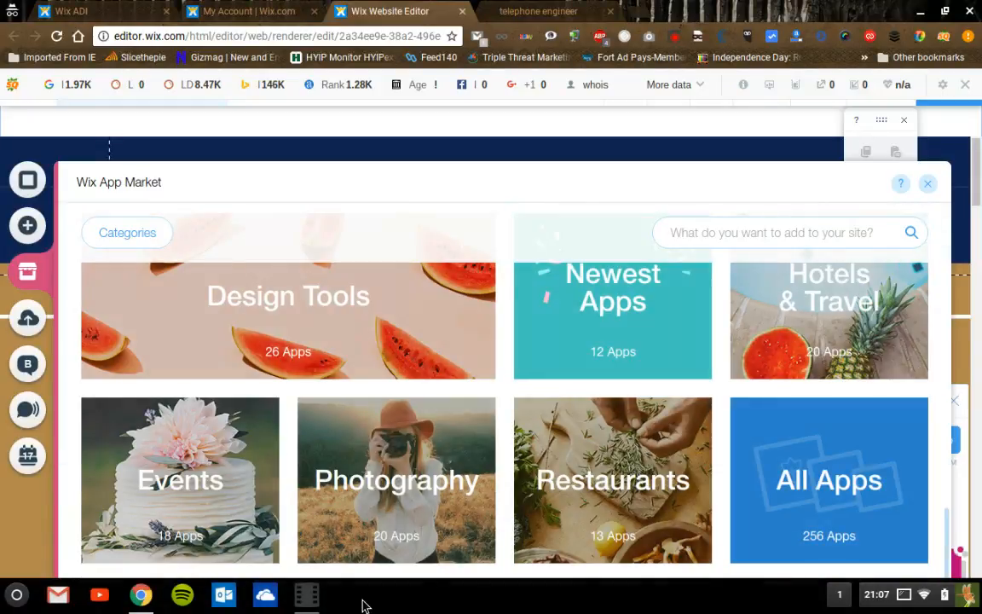
left_click(313, 604)
scroll(691, 561, "up", 2)
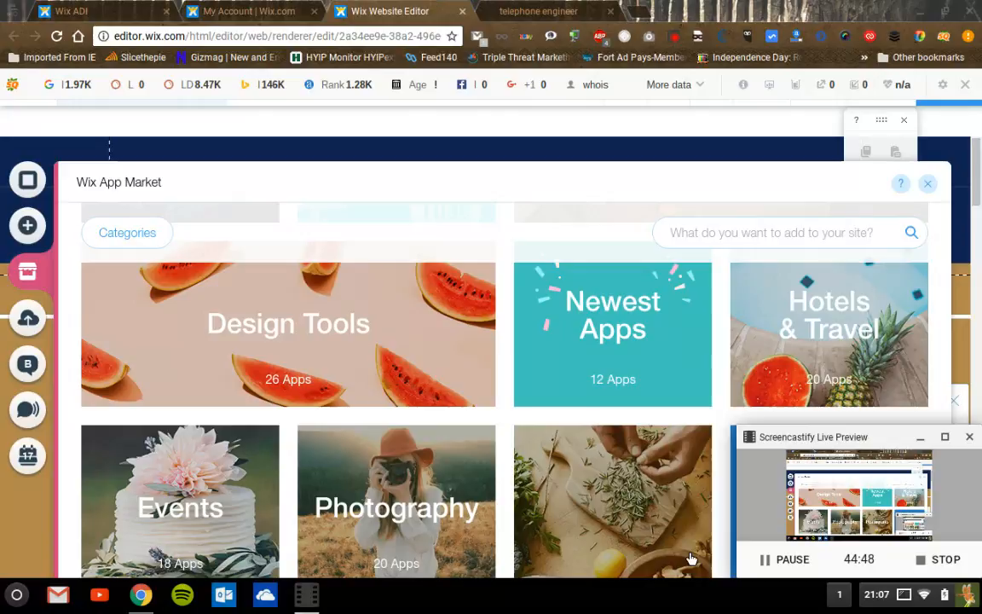